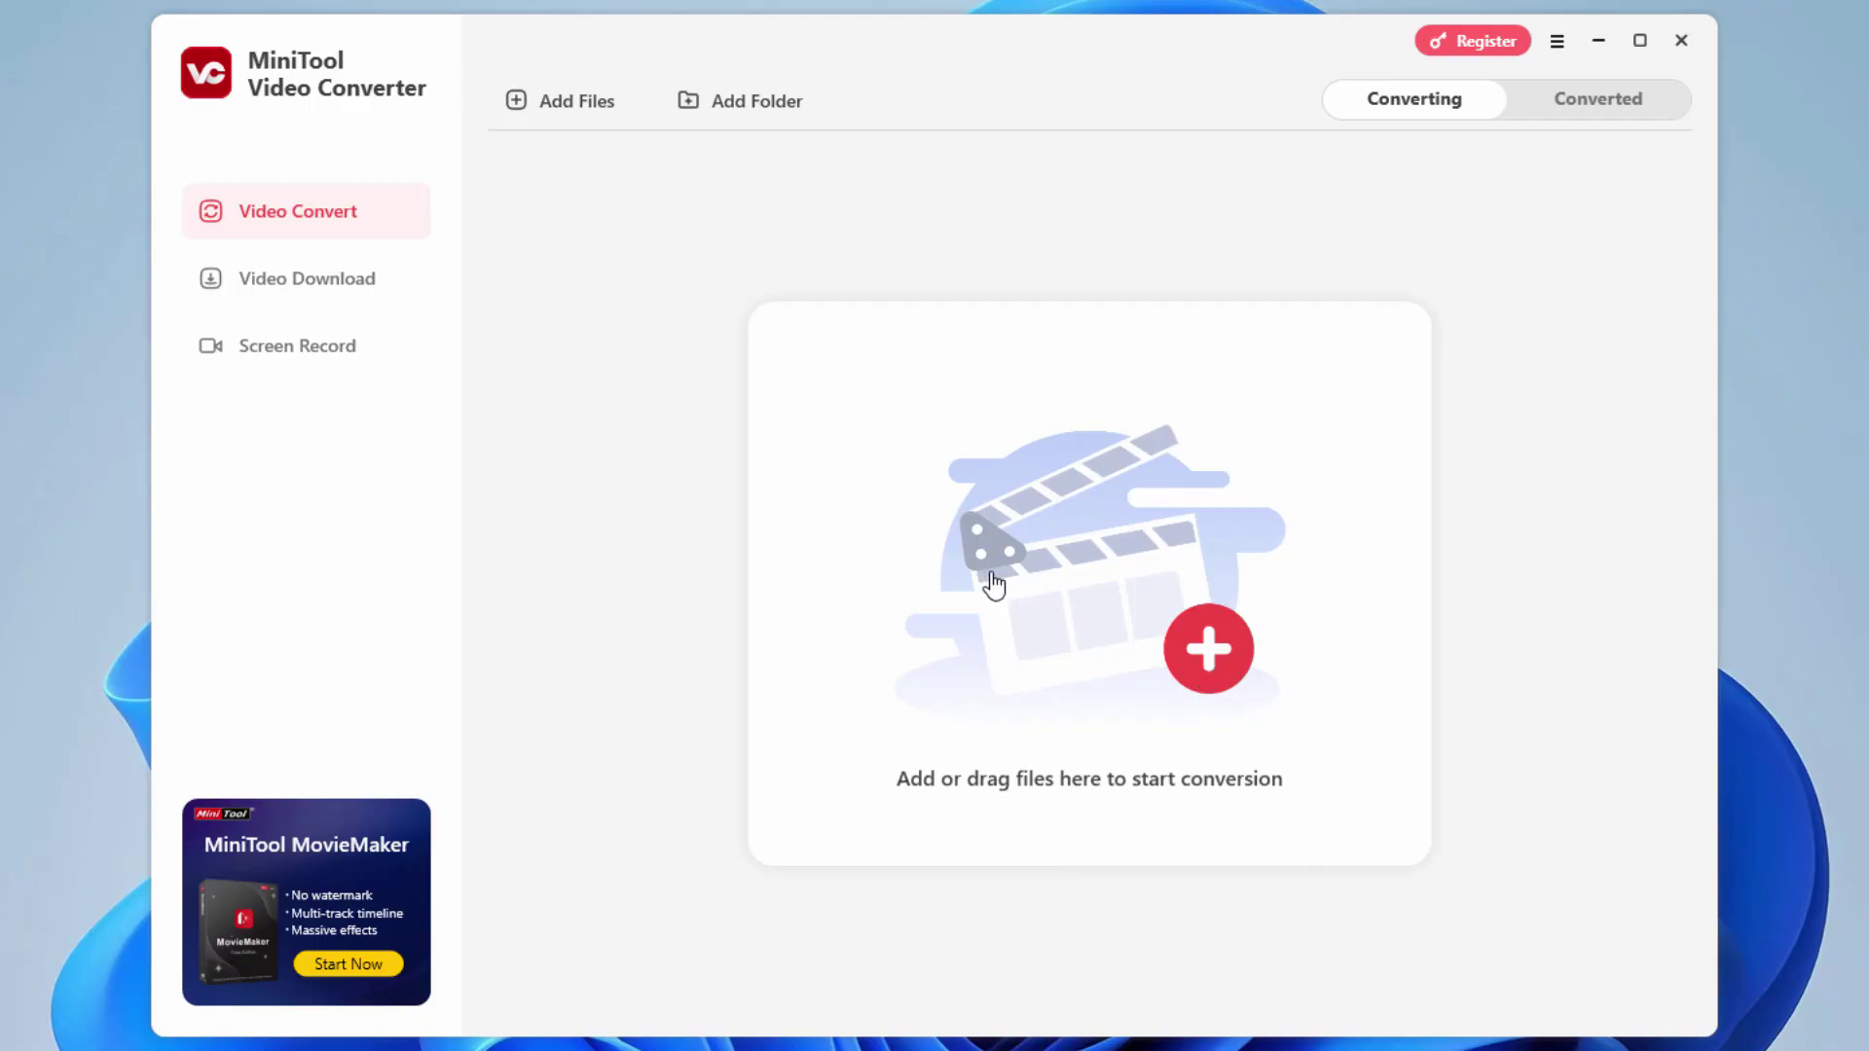
# - Check the Converted and Converting tabs, then cancel the Add Files and Add Folder pickers without adding anything
pyautogui.click(1597, 100)
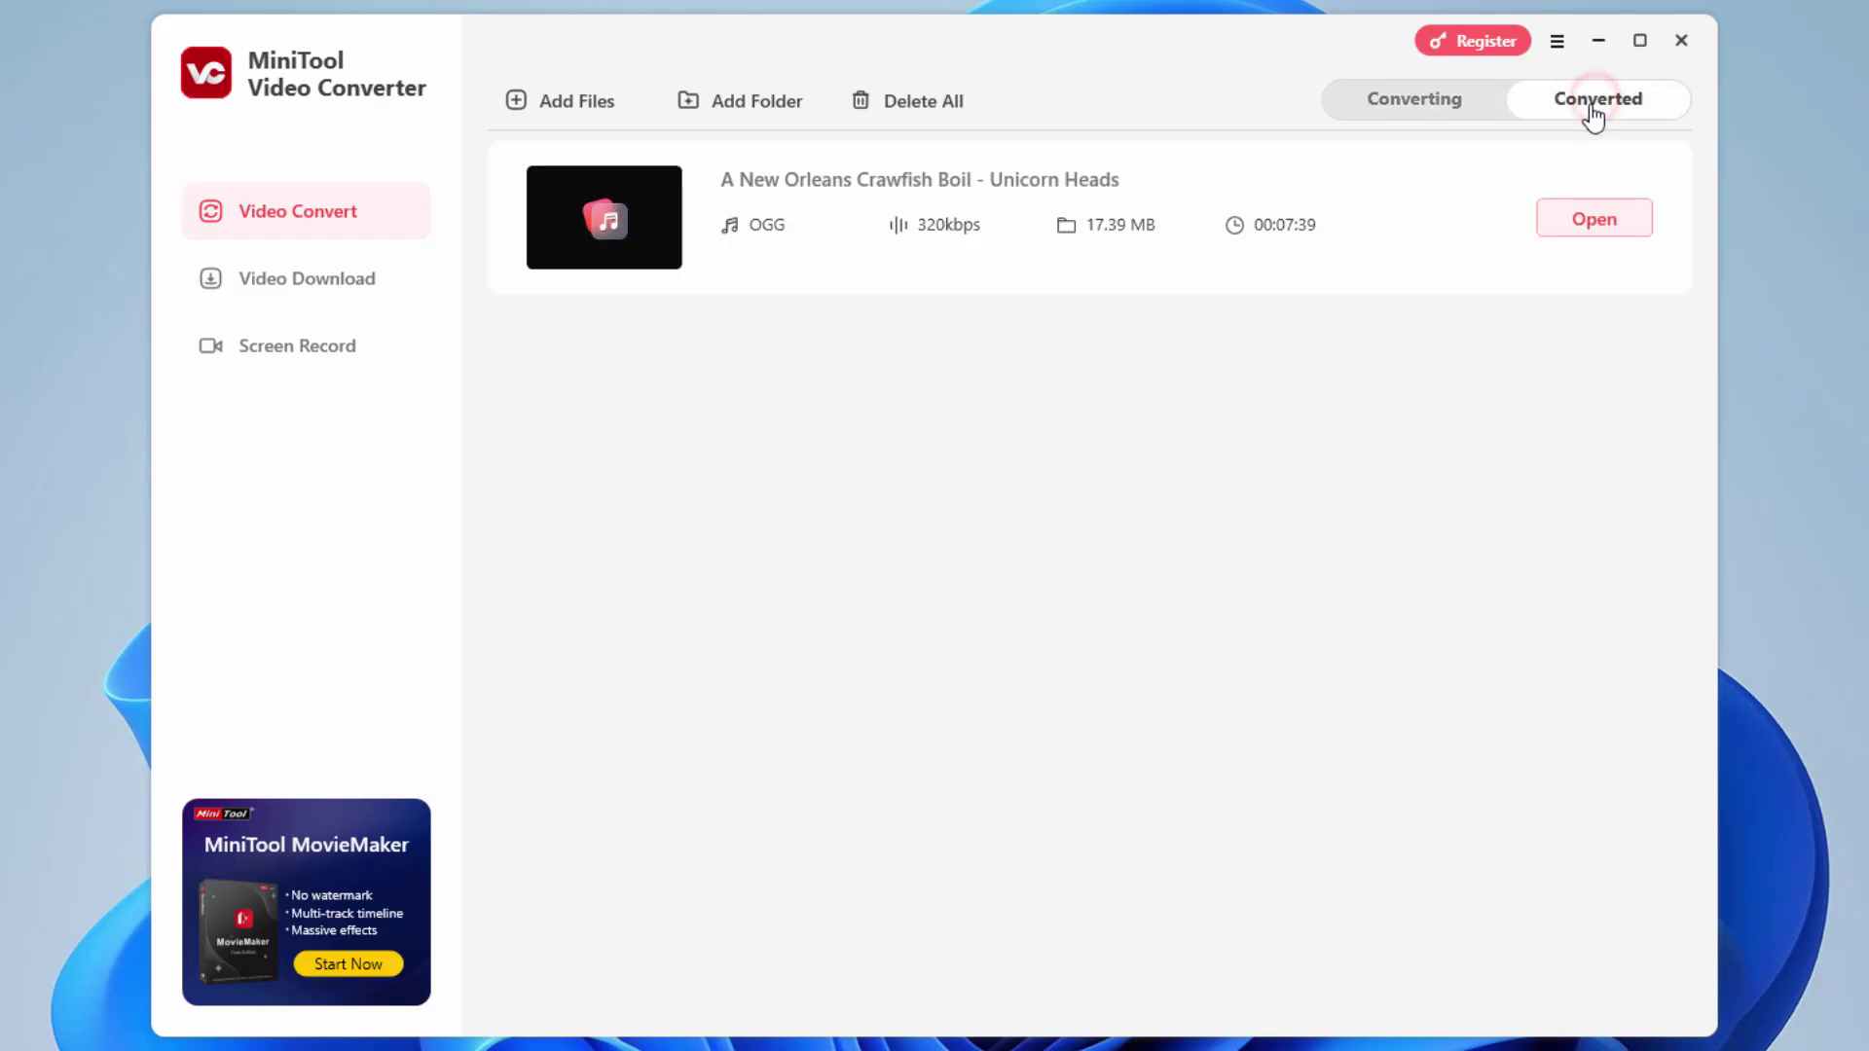
pyautogui.click(1435, 94)
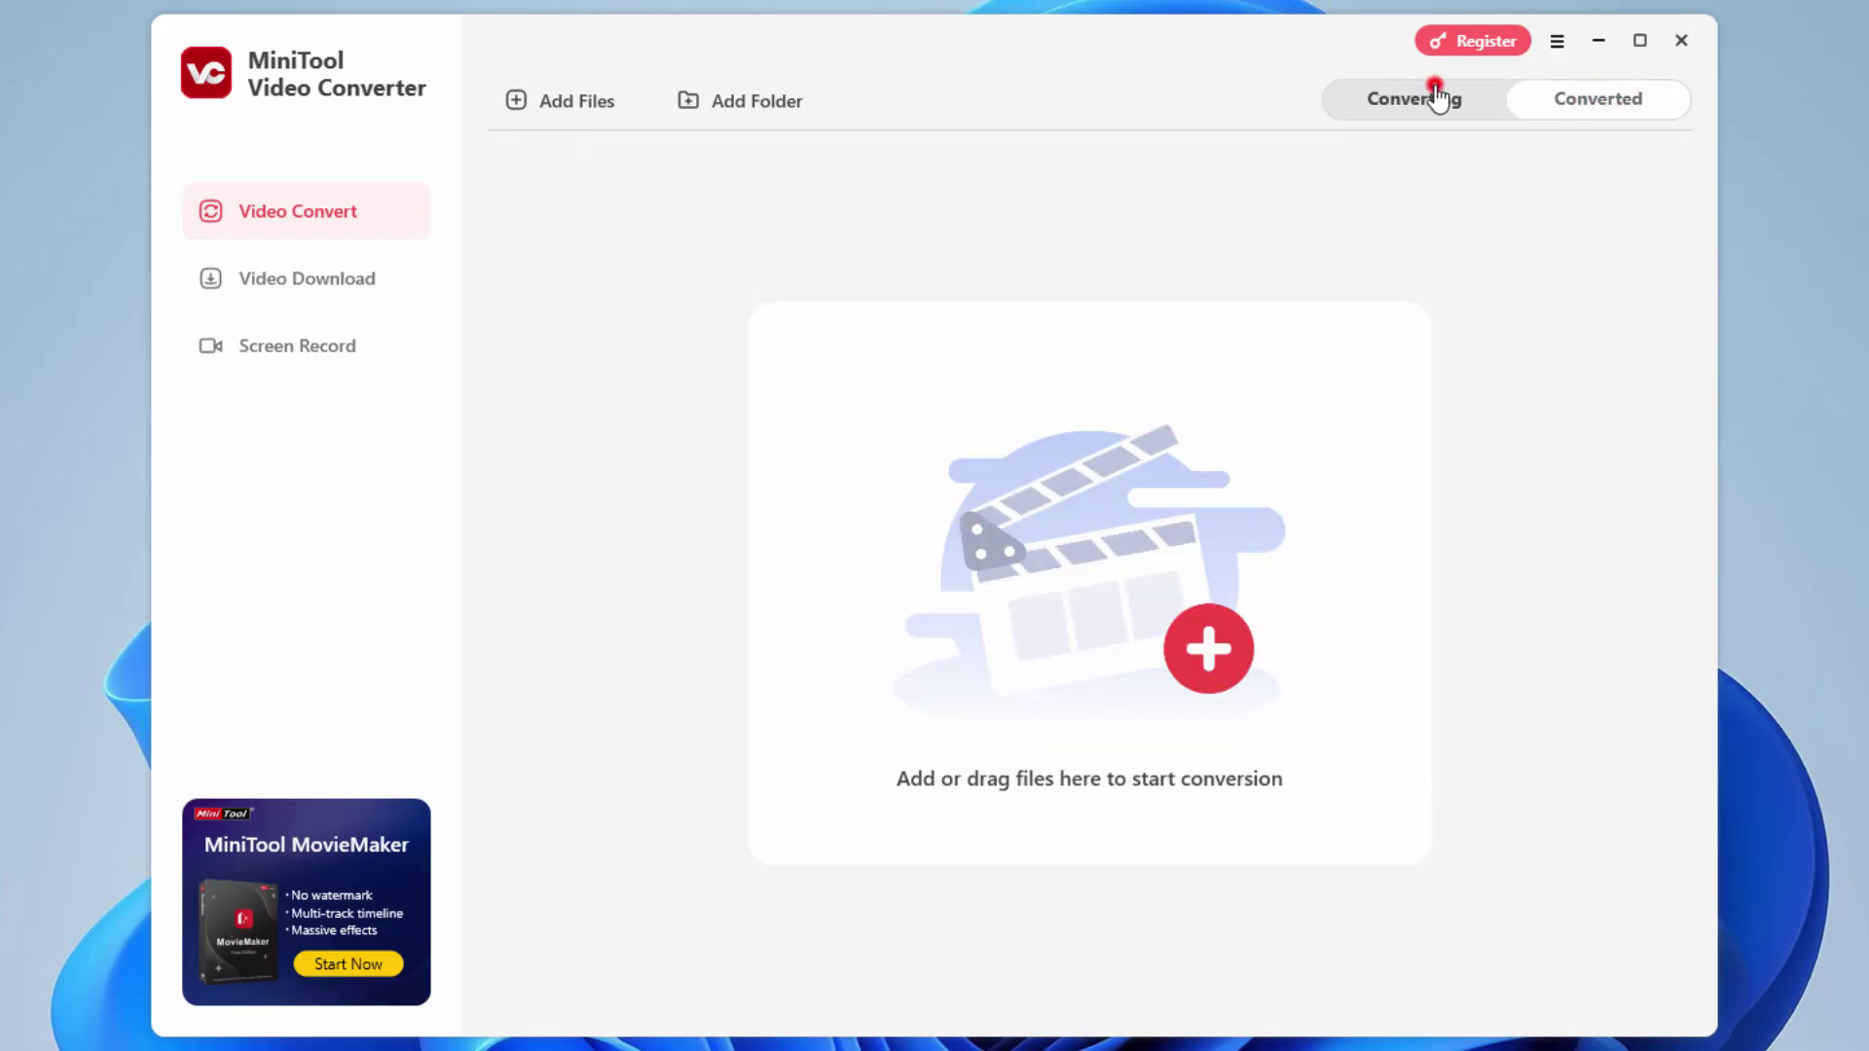
pyautogui.click(516, 107)
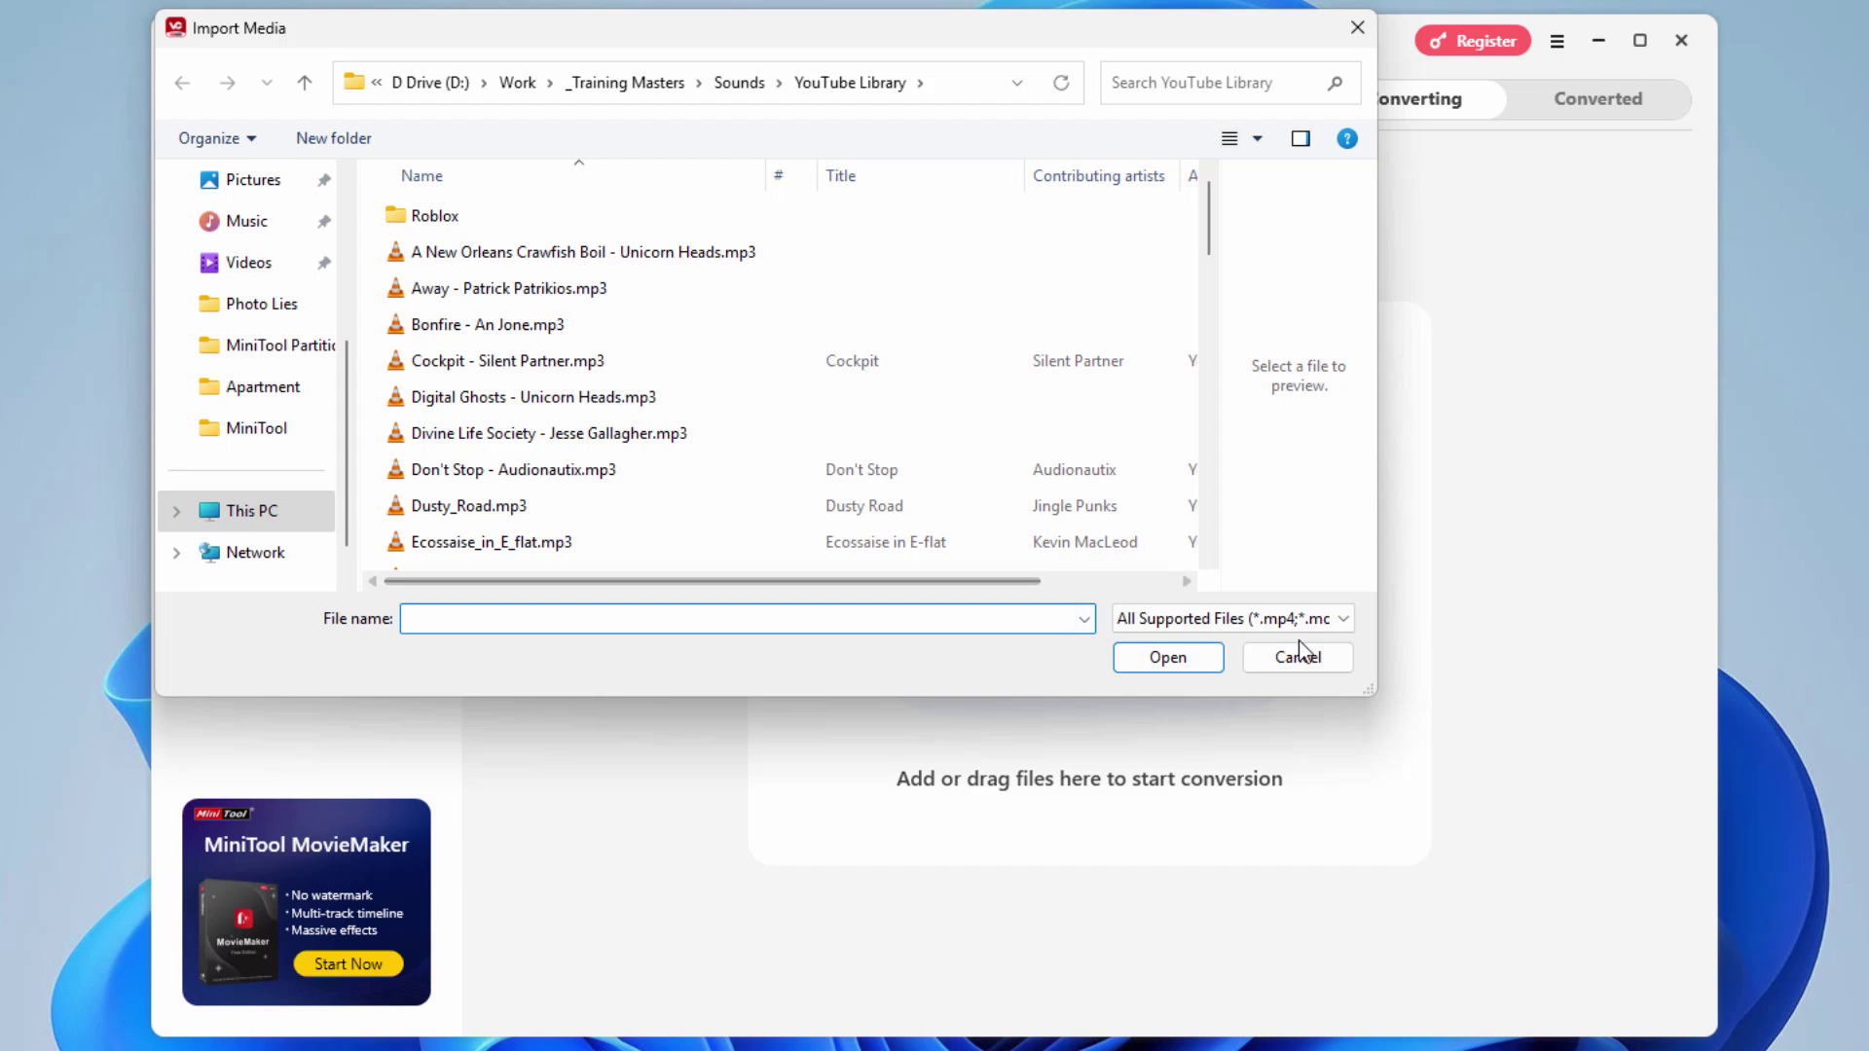
pyautogui.click(1298, 653)
pyautogui.click(764, 101)
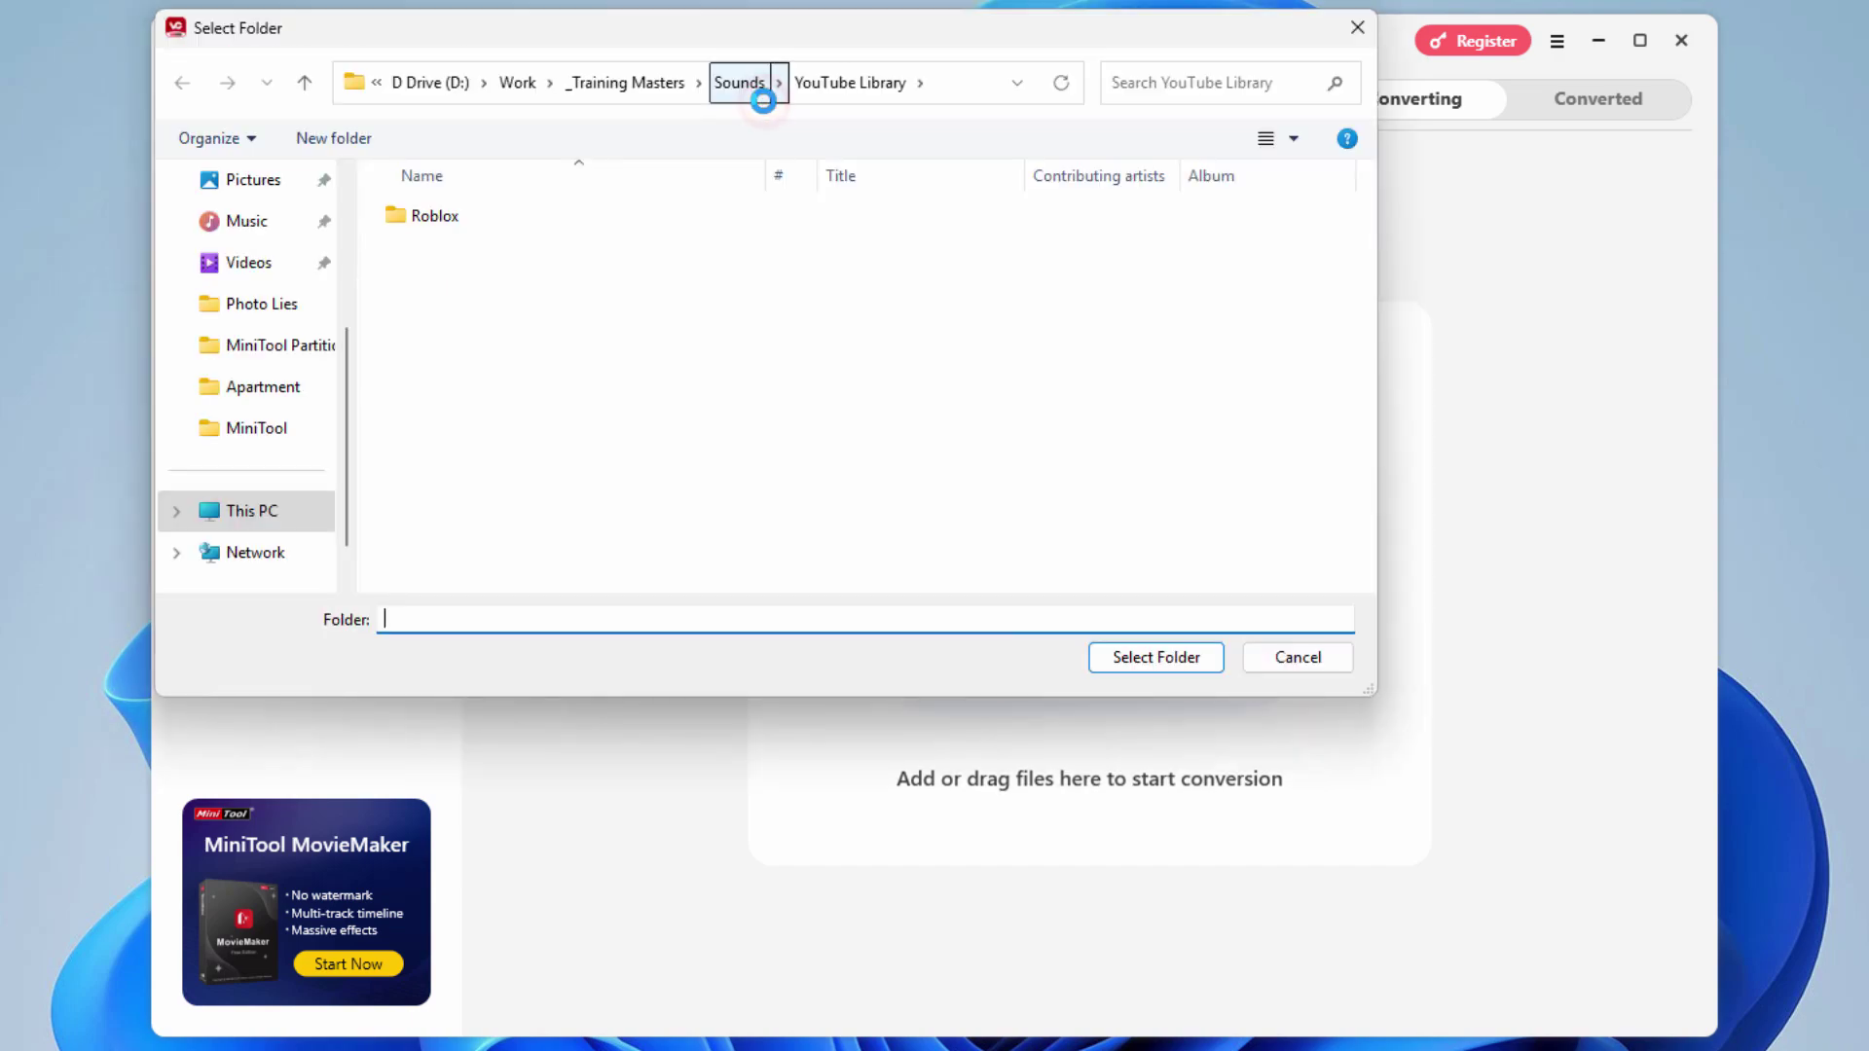
pyautogui.click(1324, 660)
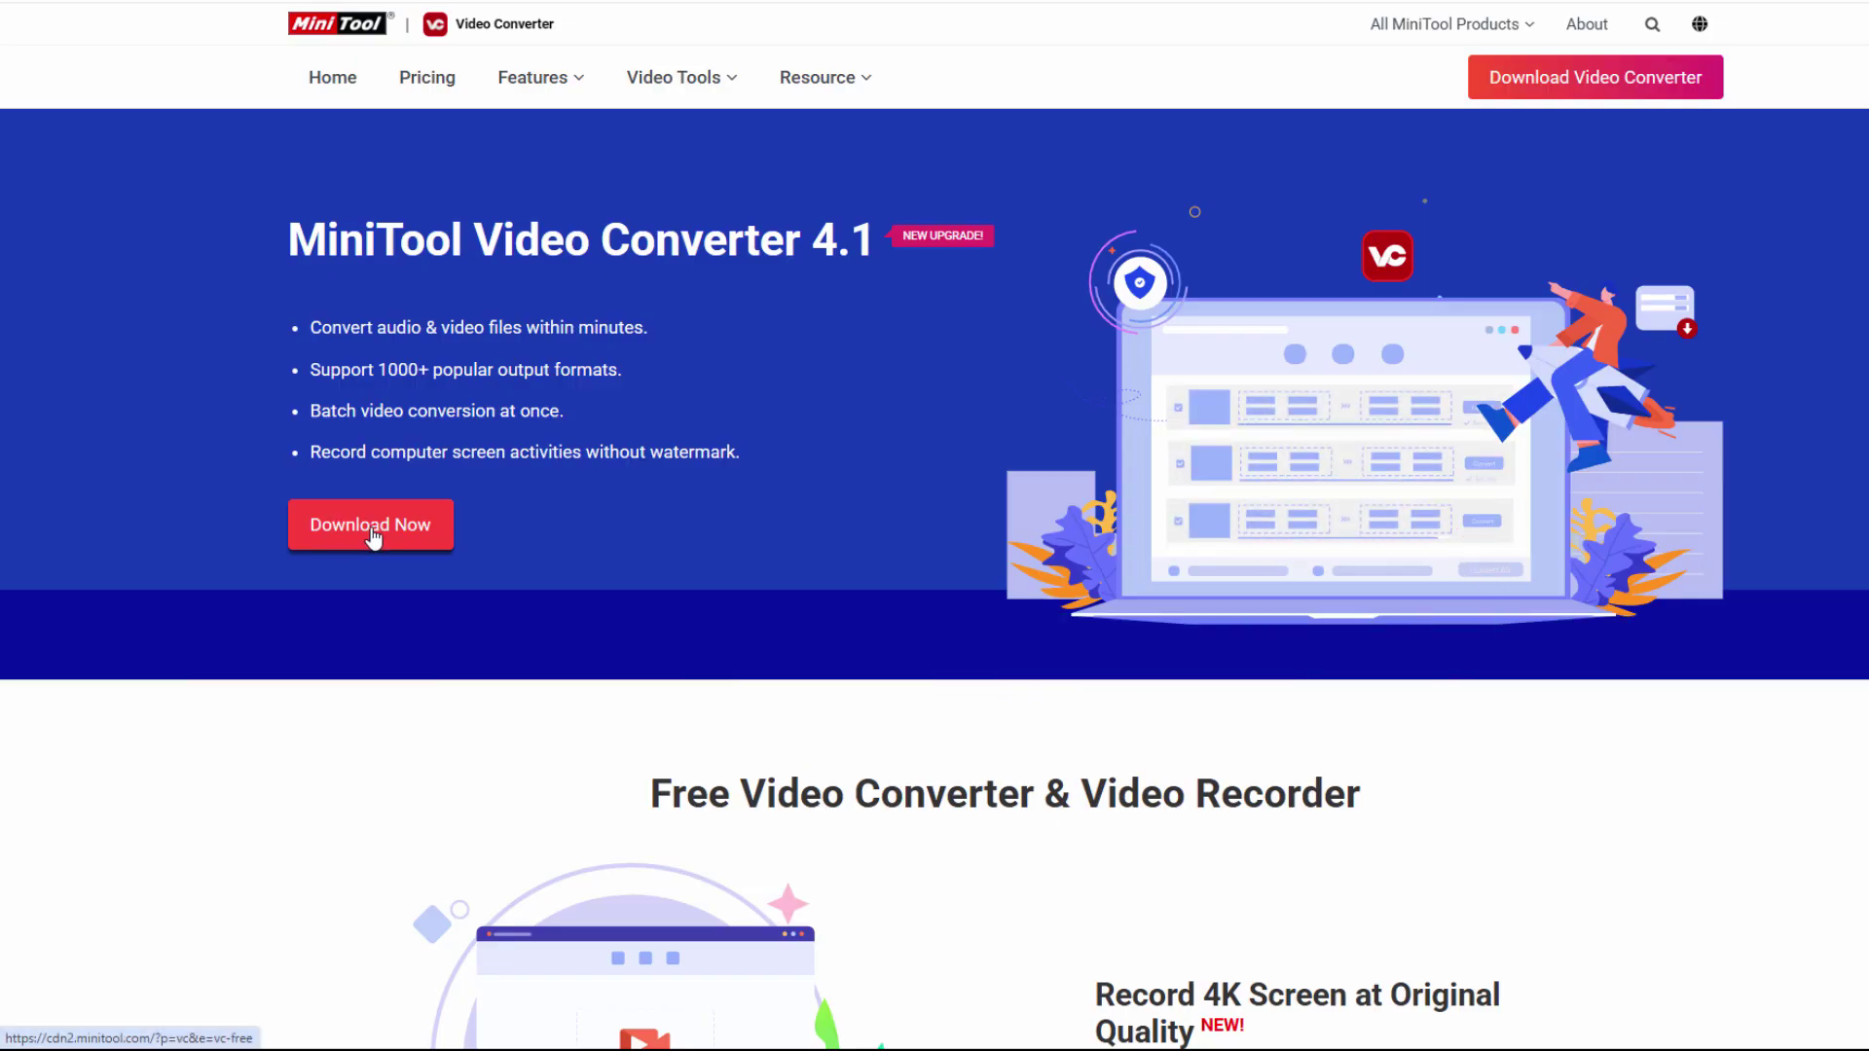
# - Scroll the Video Converter product page down to the Convert Between 1000+ Formats section
pyautogui.scroll(-2, 259, 671)
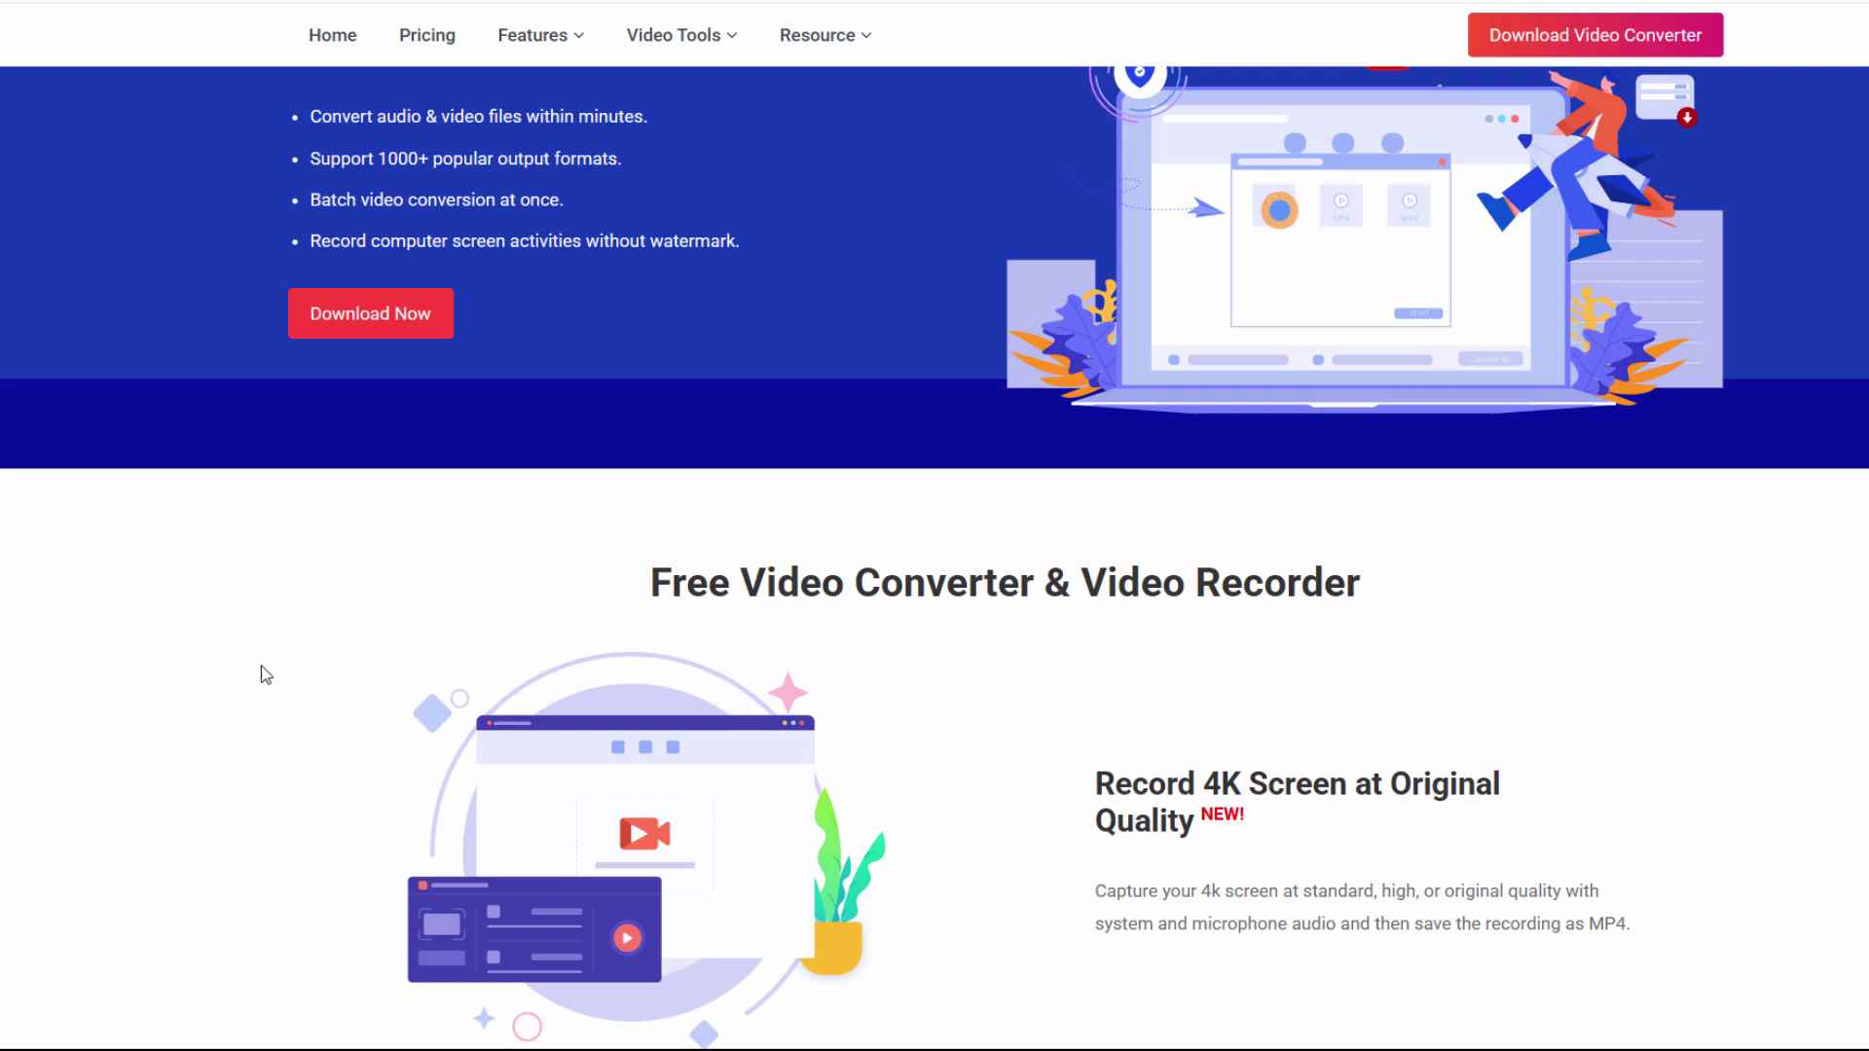
pyautogui.scroll(-3, 260, 675)
pyautogui.scroll(-1, 260, 668)
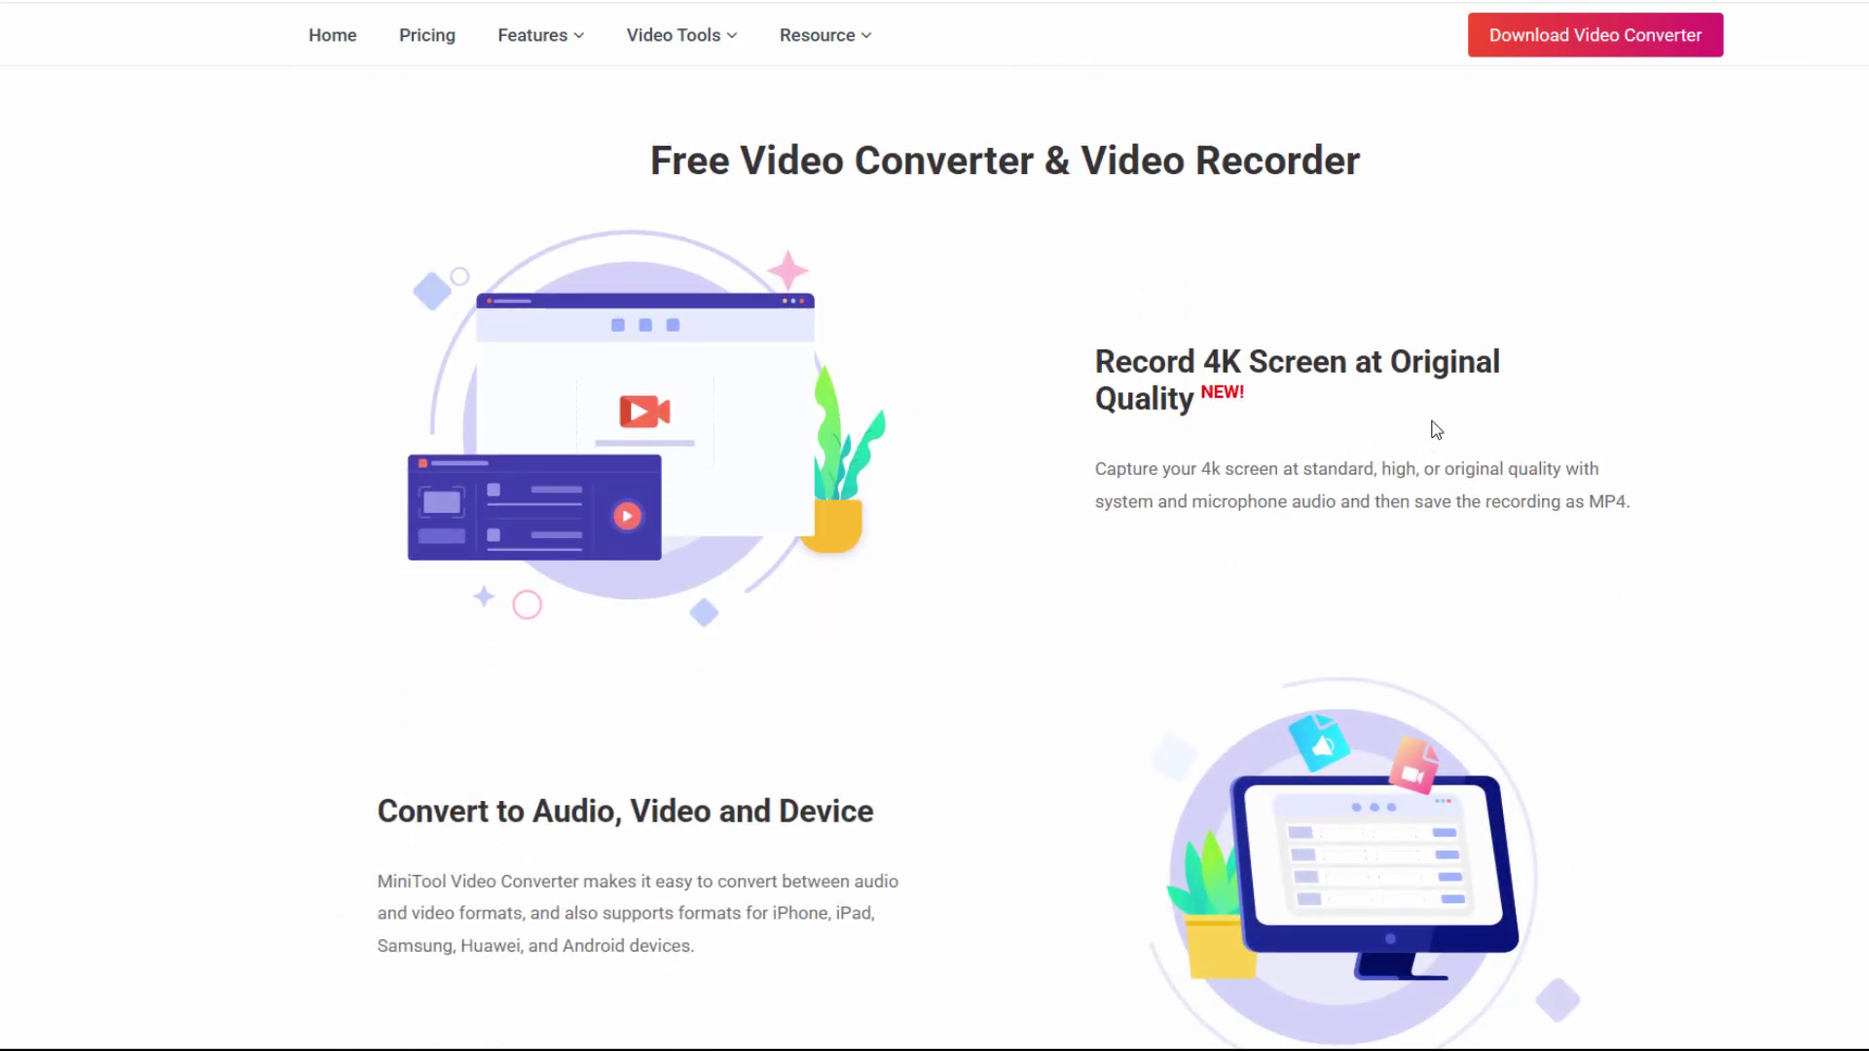
pyautogui.scroll(-3, 921, 648)
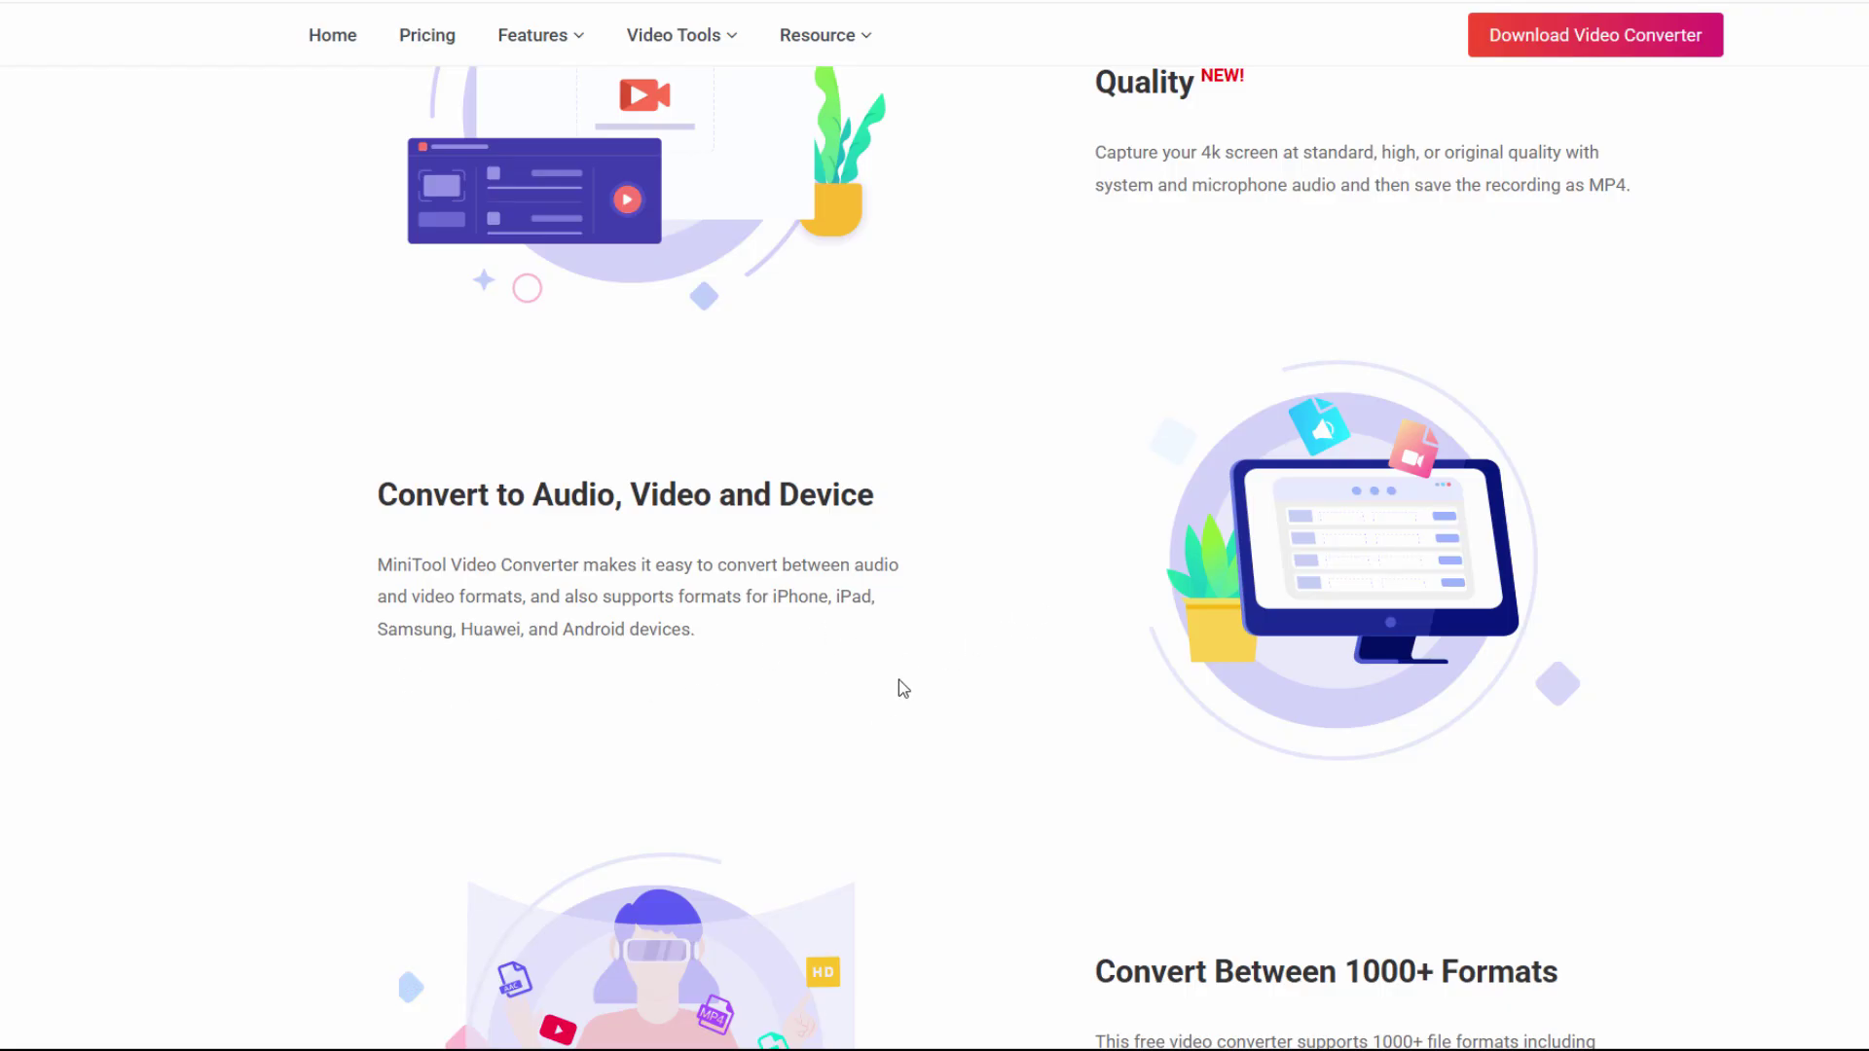
pyautogui.scroll(-4, 902, 689)
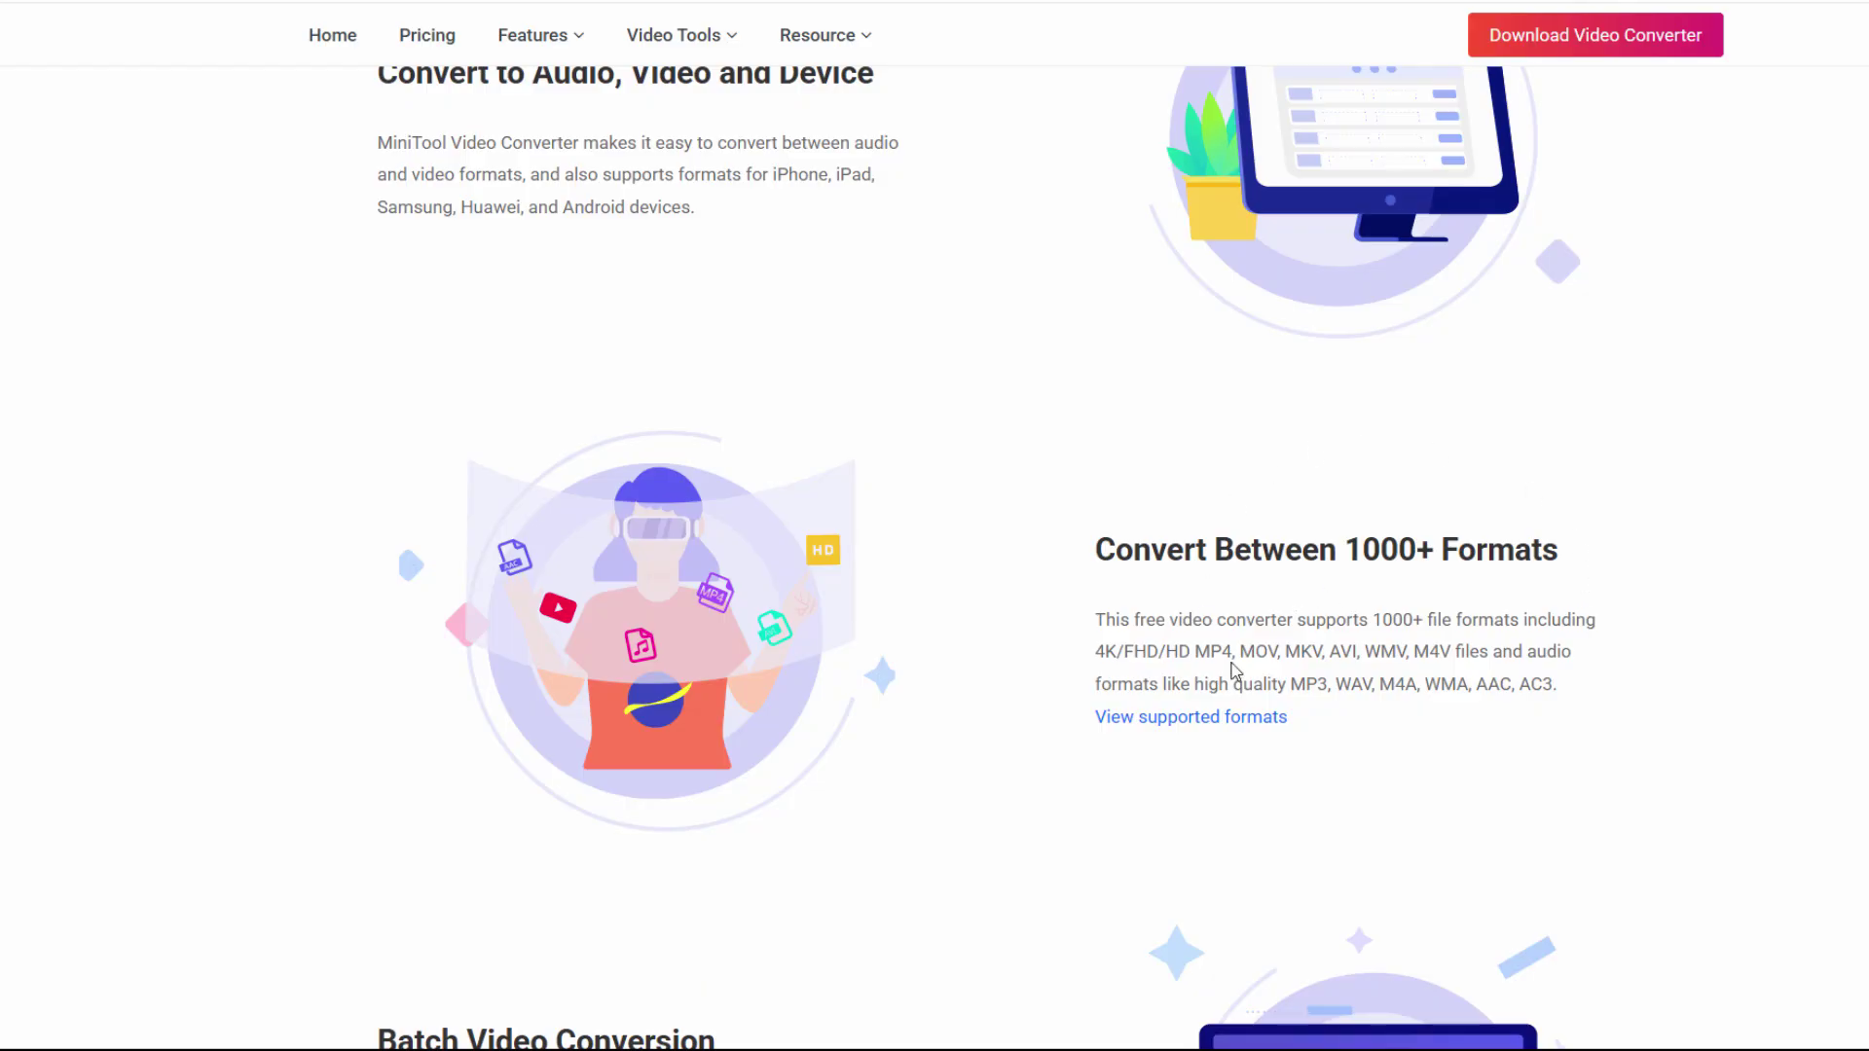
# - Open View supported formats, read the input, output and codec tables, and return to Supported Output Formats
pyautogui.click(1181, 720)
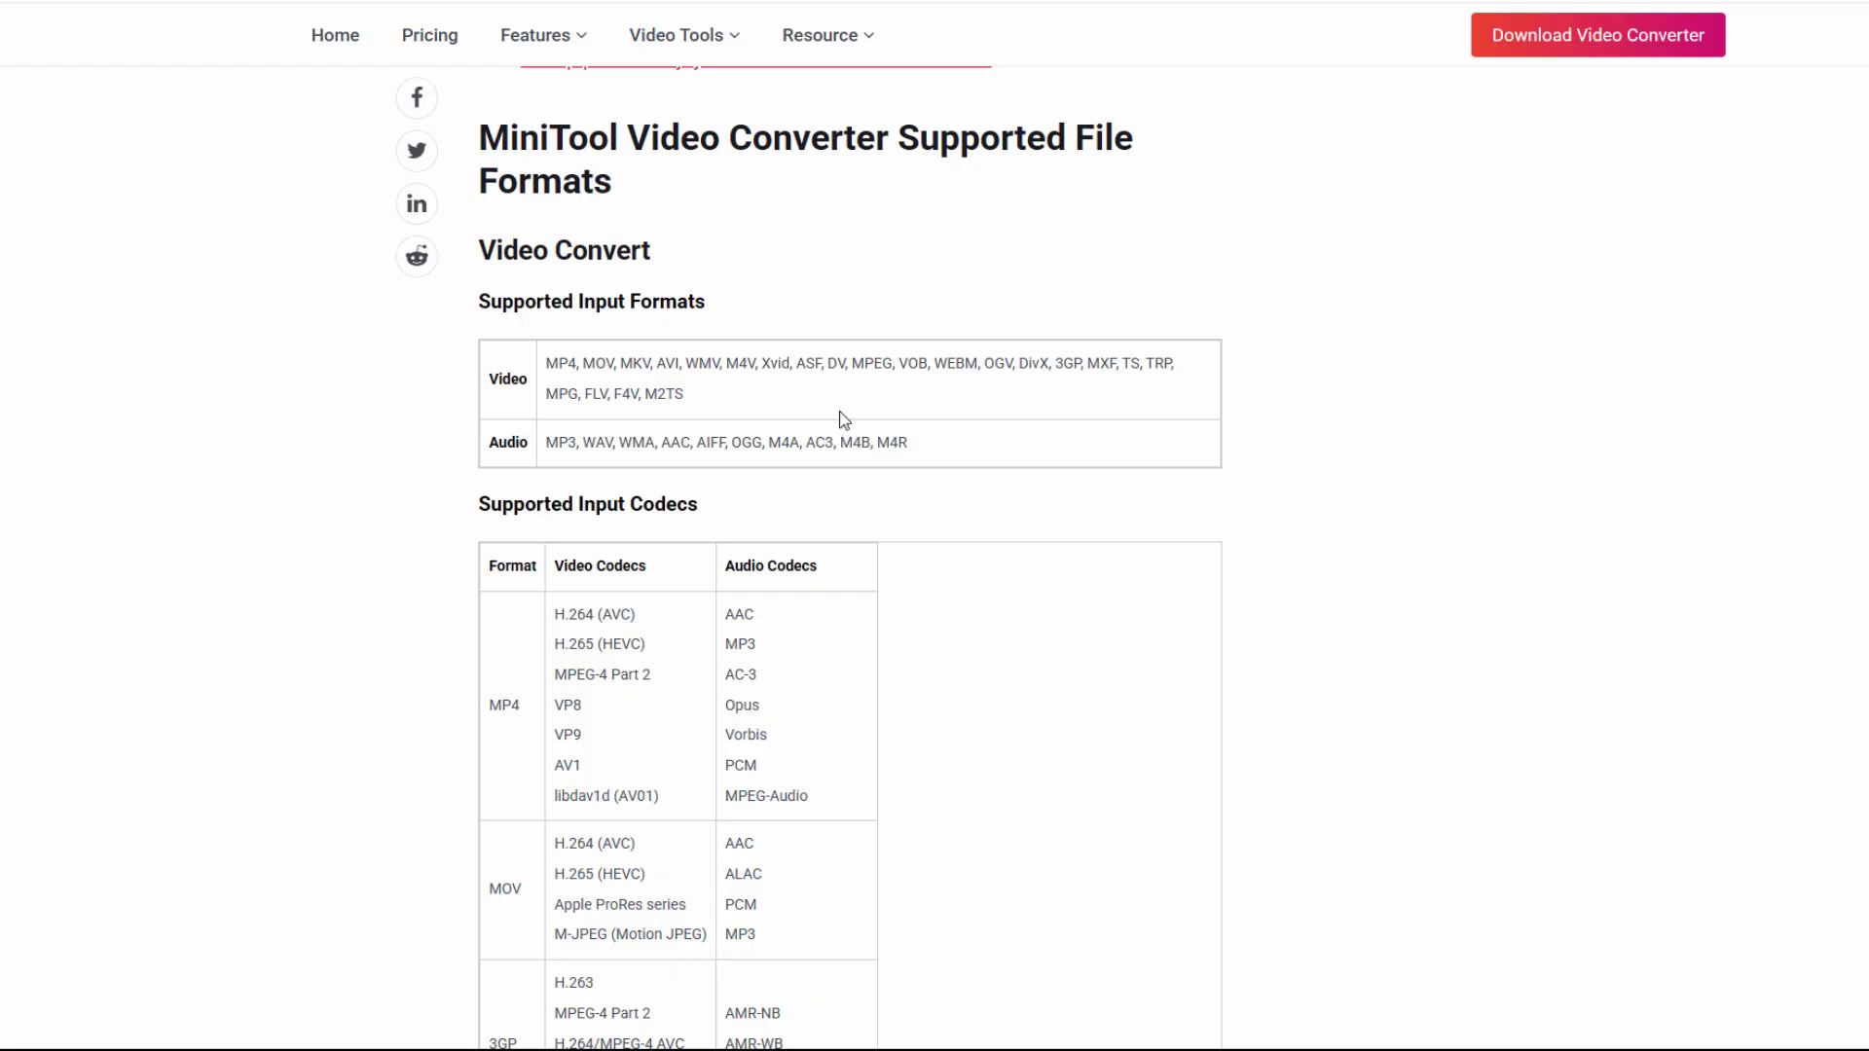
pyautogui.scroll(-10, 382, 682)
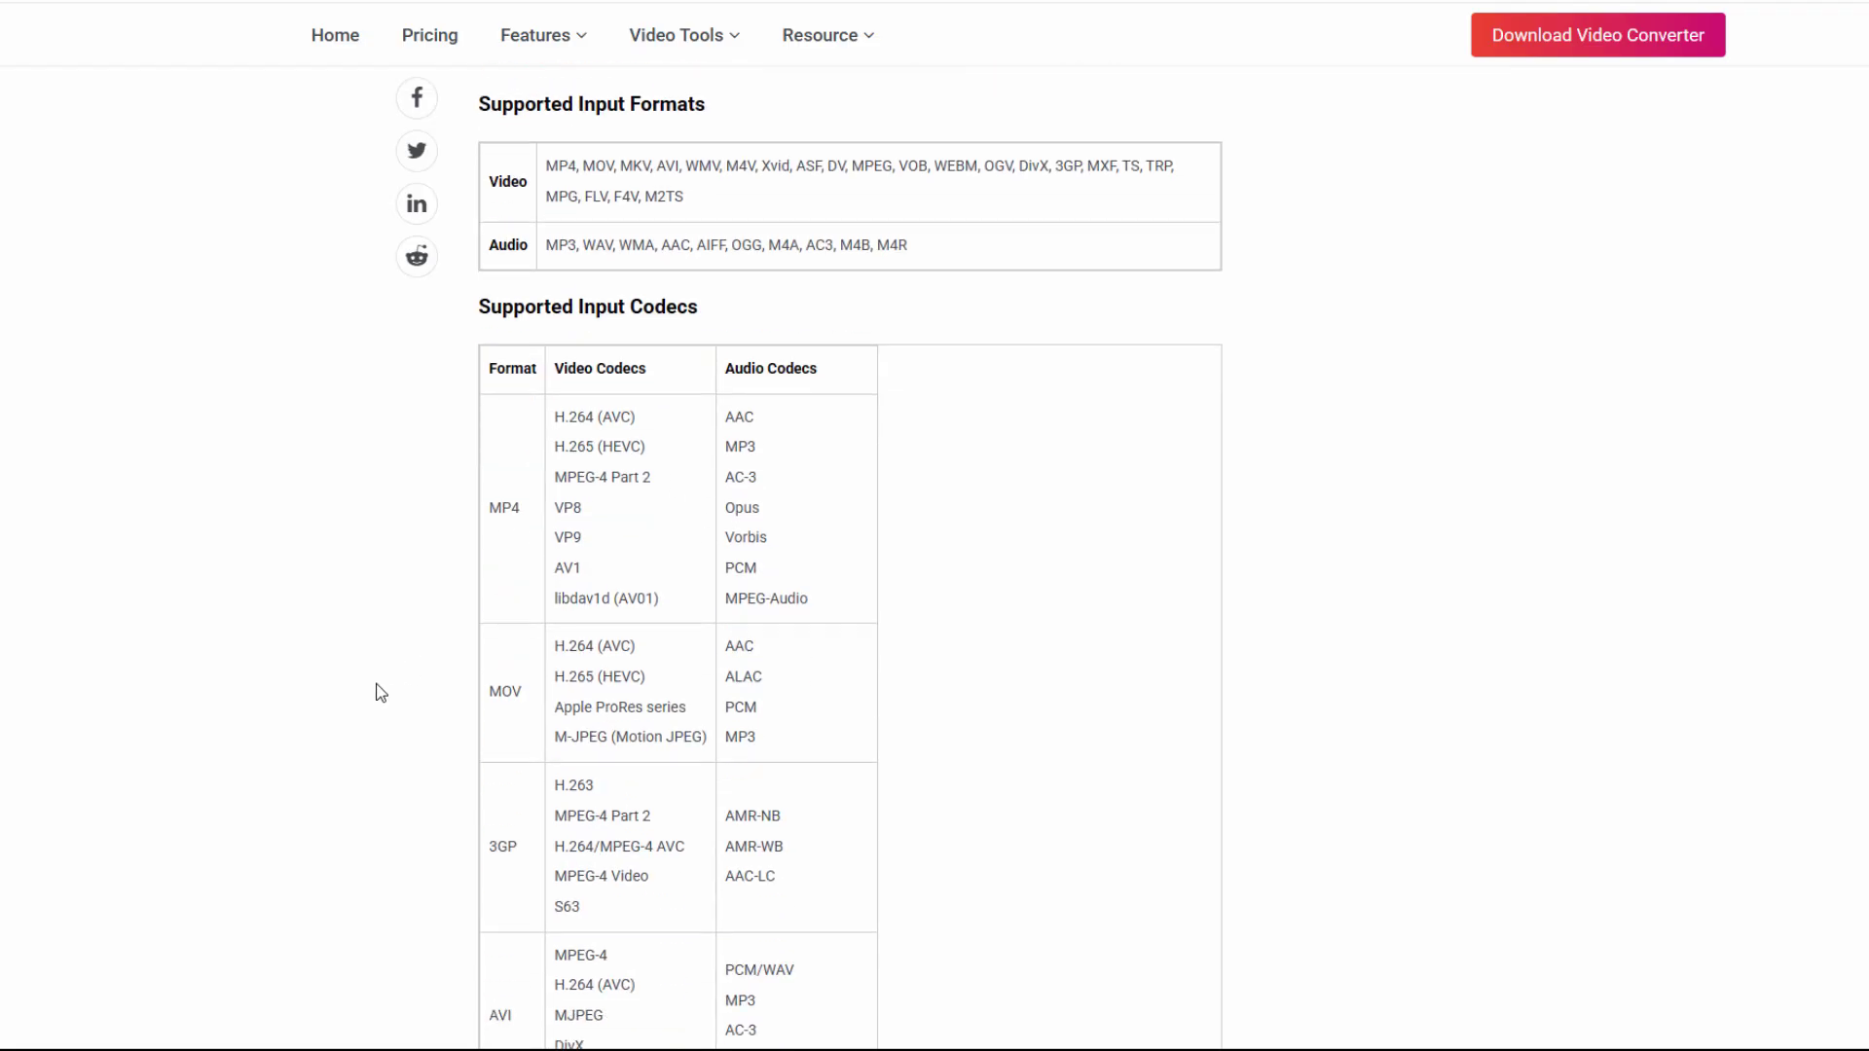
pyautogui.scroll(-15, 380, 693)
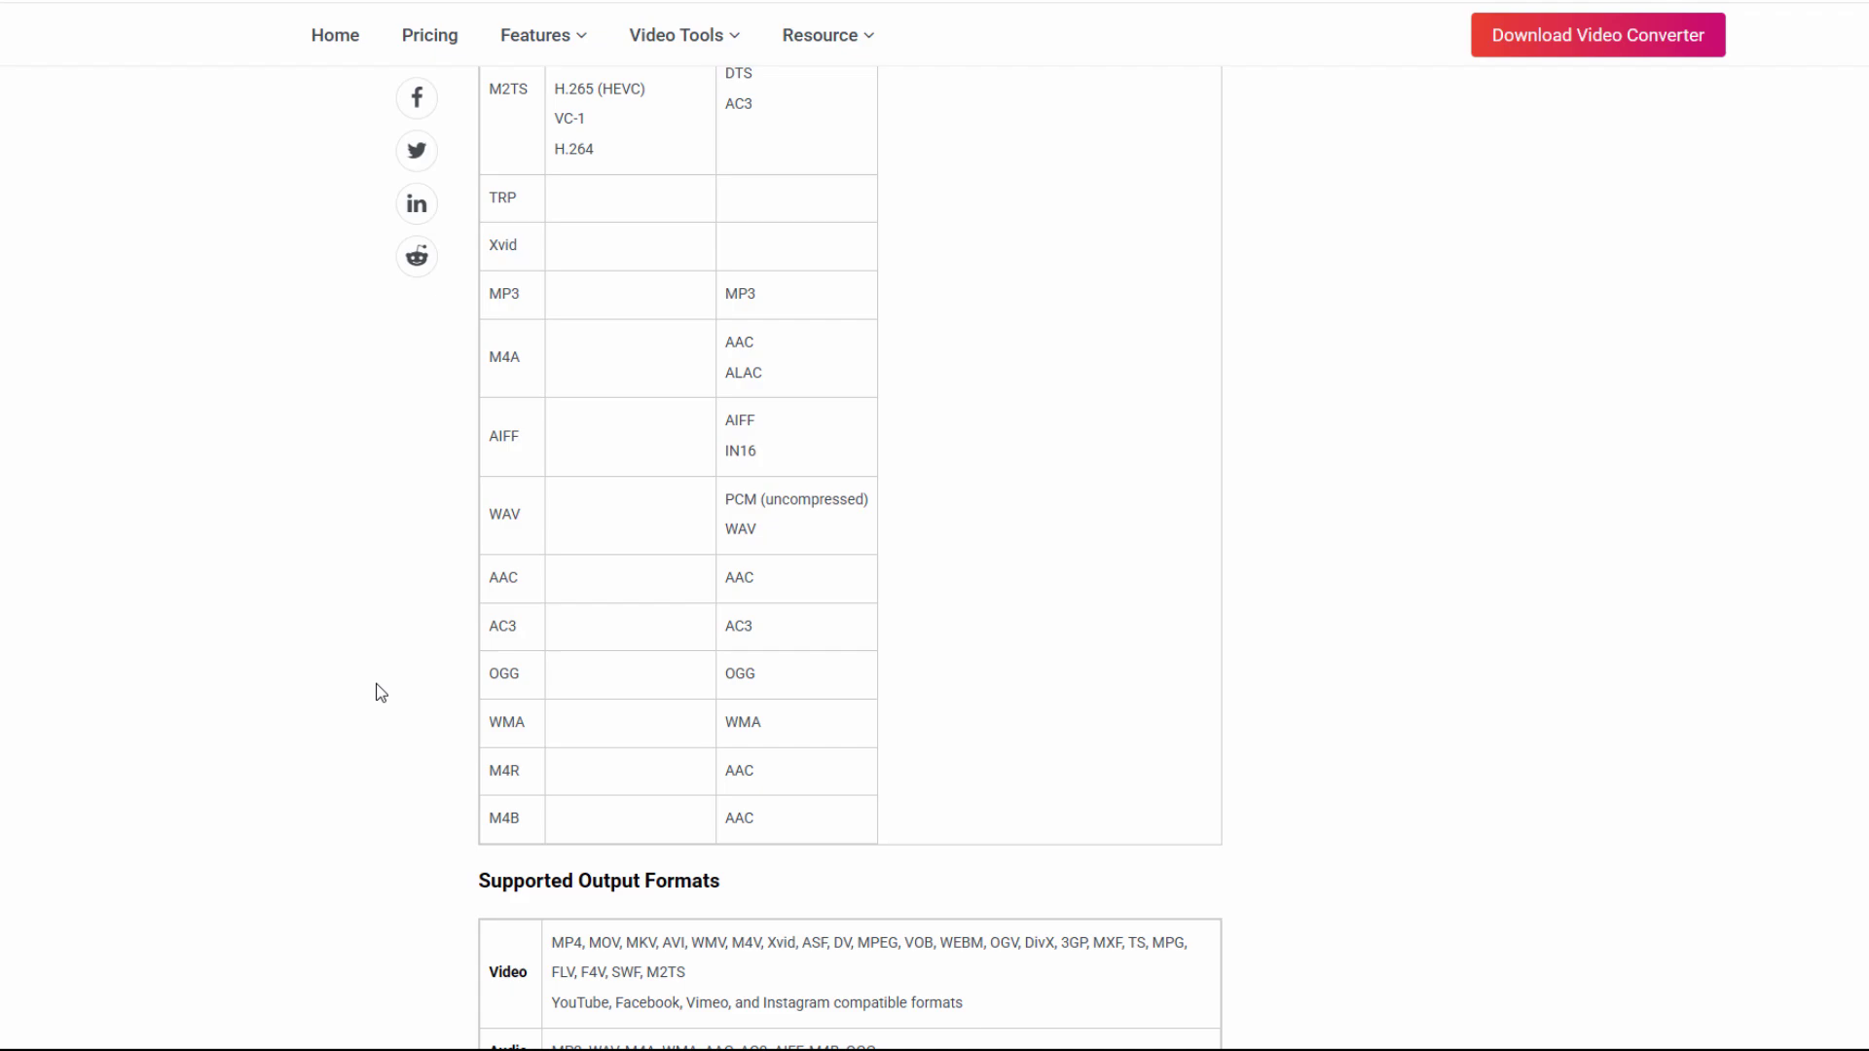
pyautogui.scroll(-3, 380, 693)
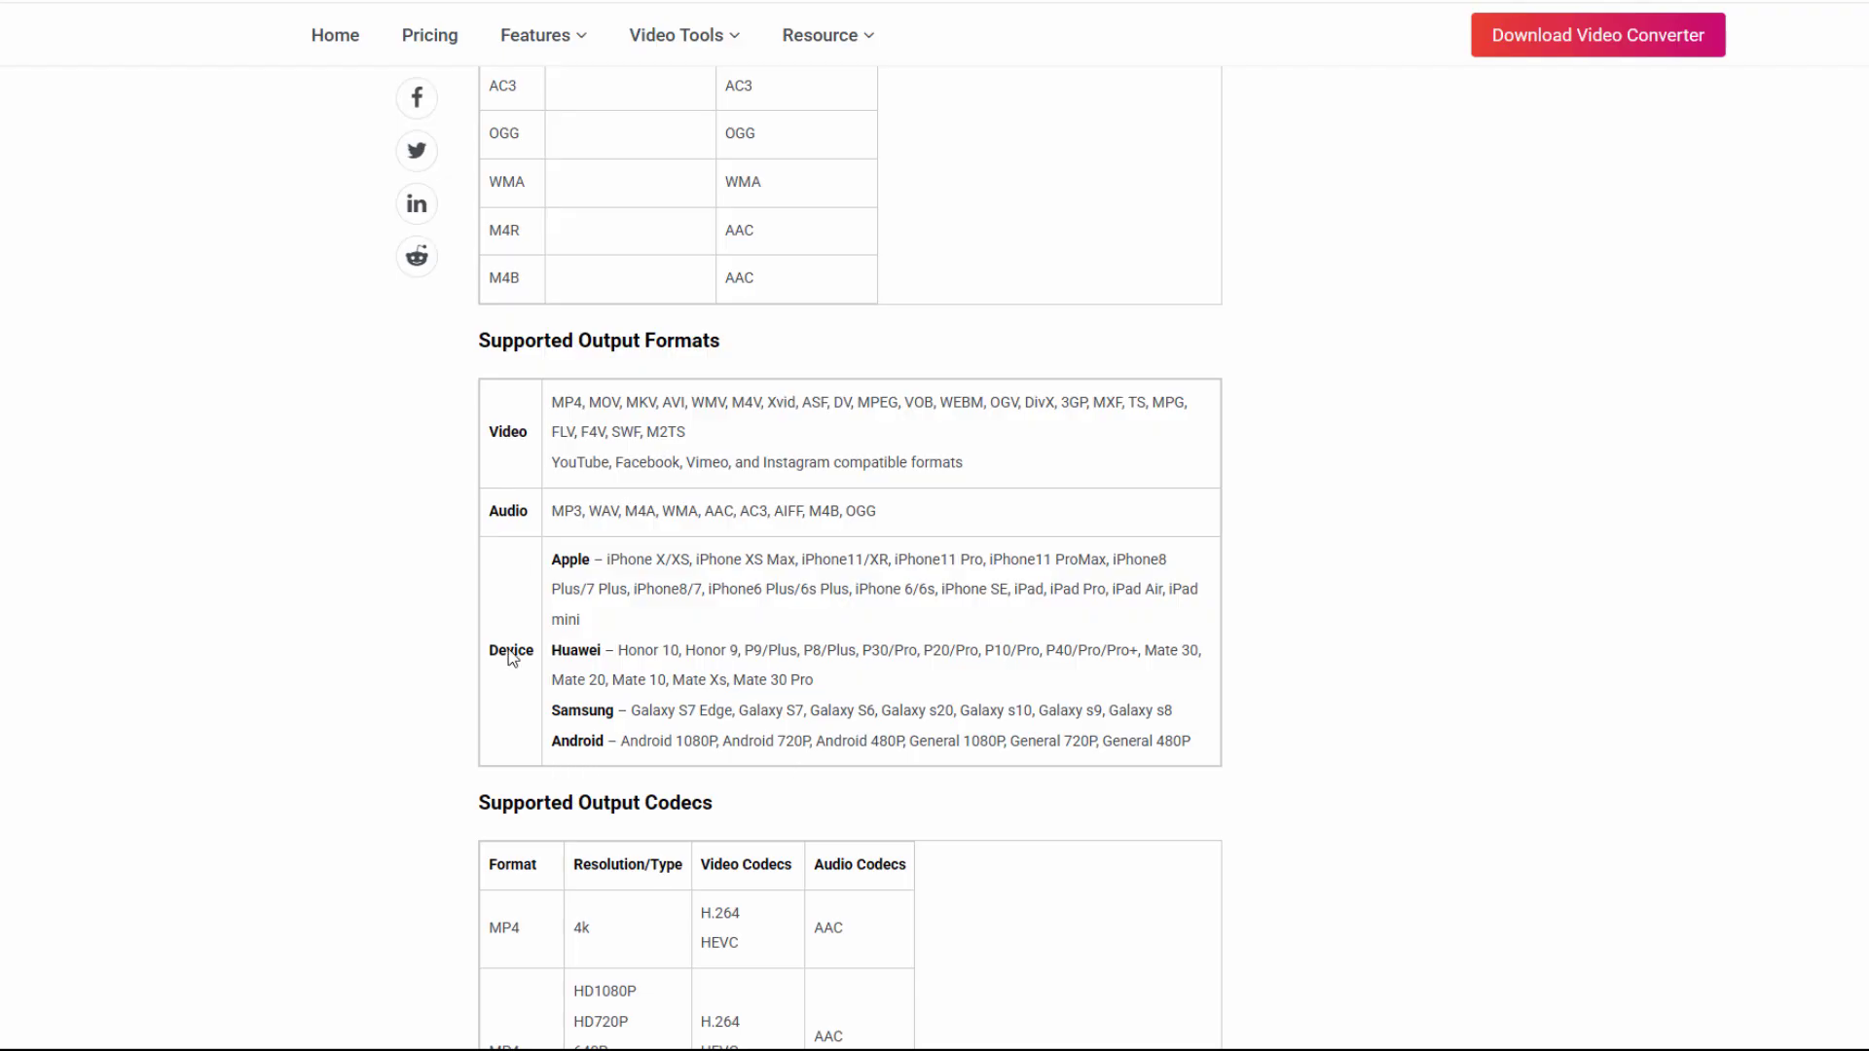
pyautogui.scroll(-5, 336, 703)
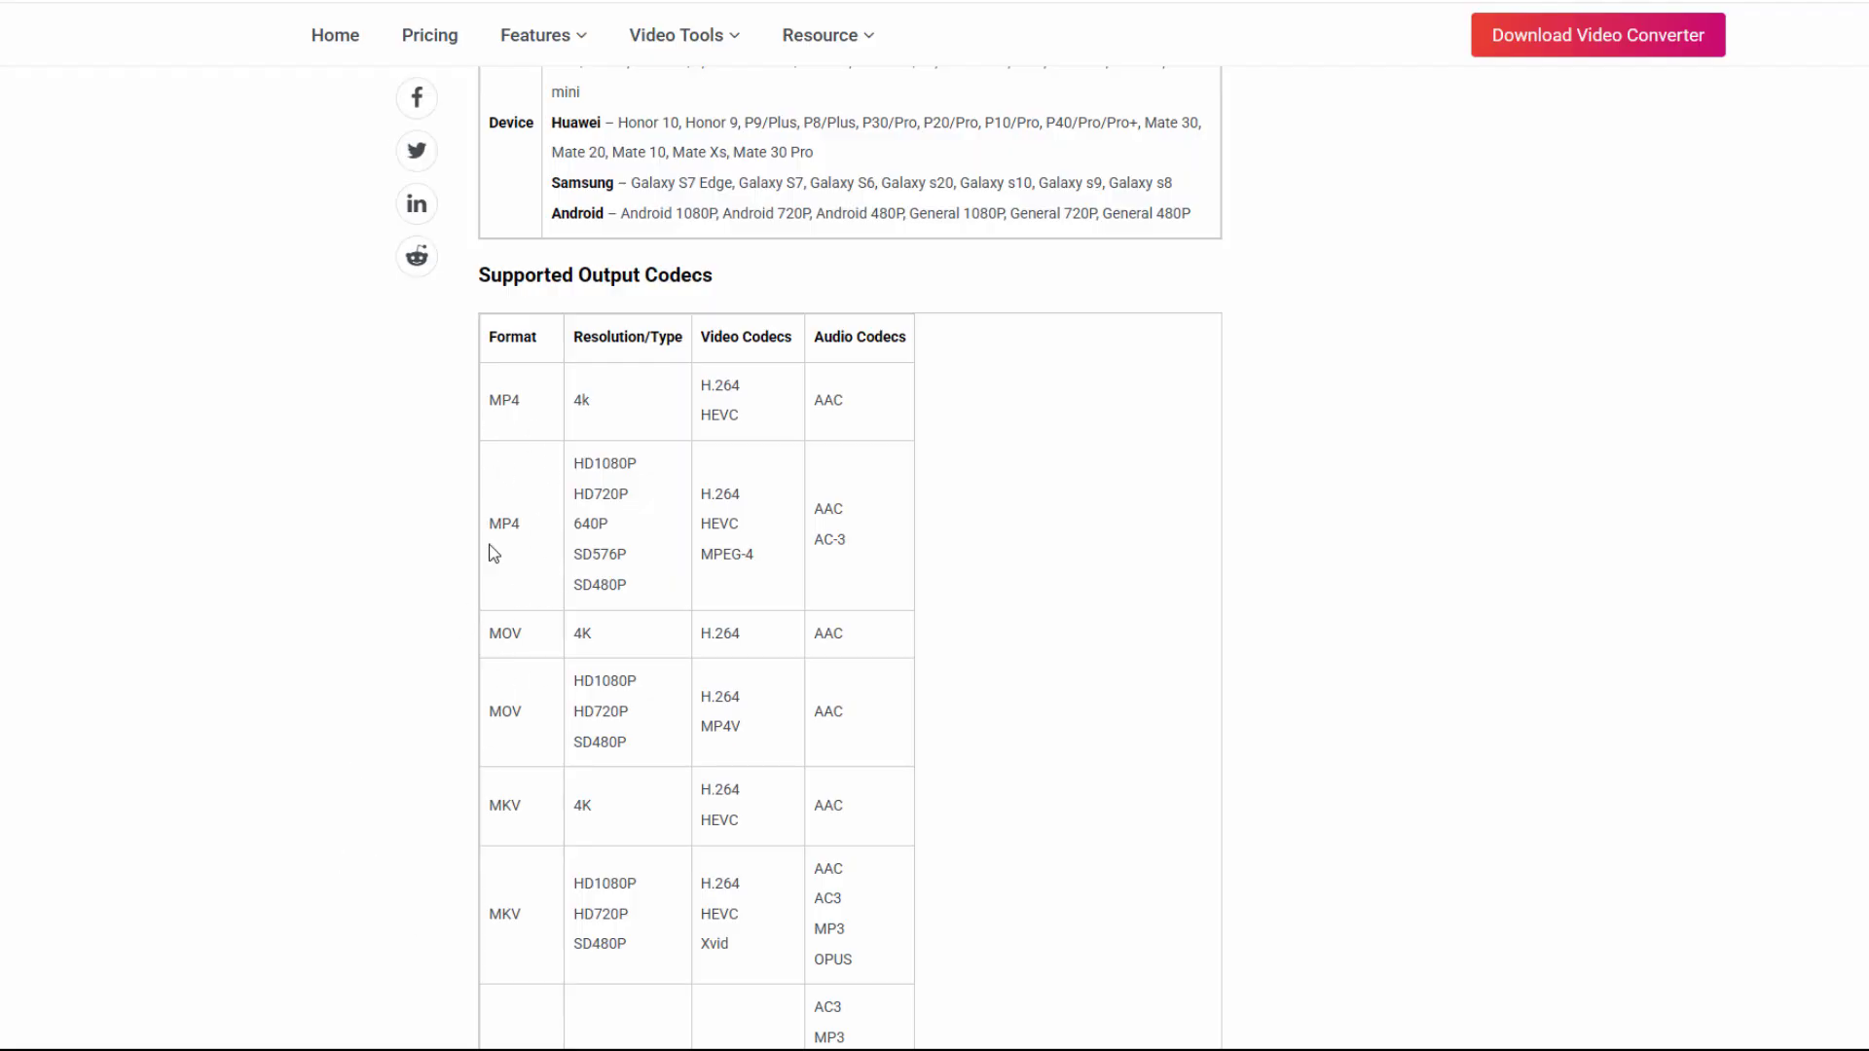
pyautogui.scroll(-5, 296, 692)
pyautogui.scroll(-13, 320, 638)
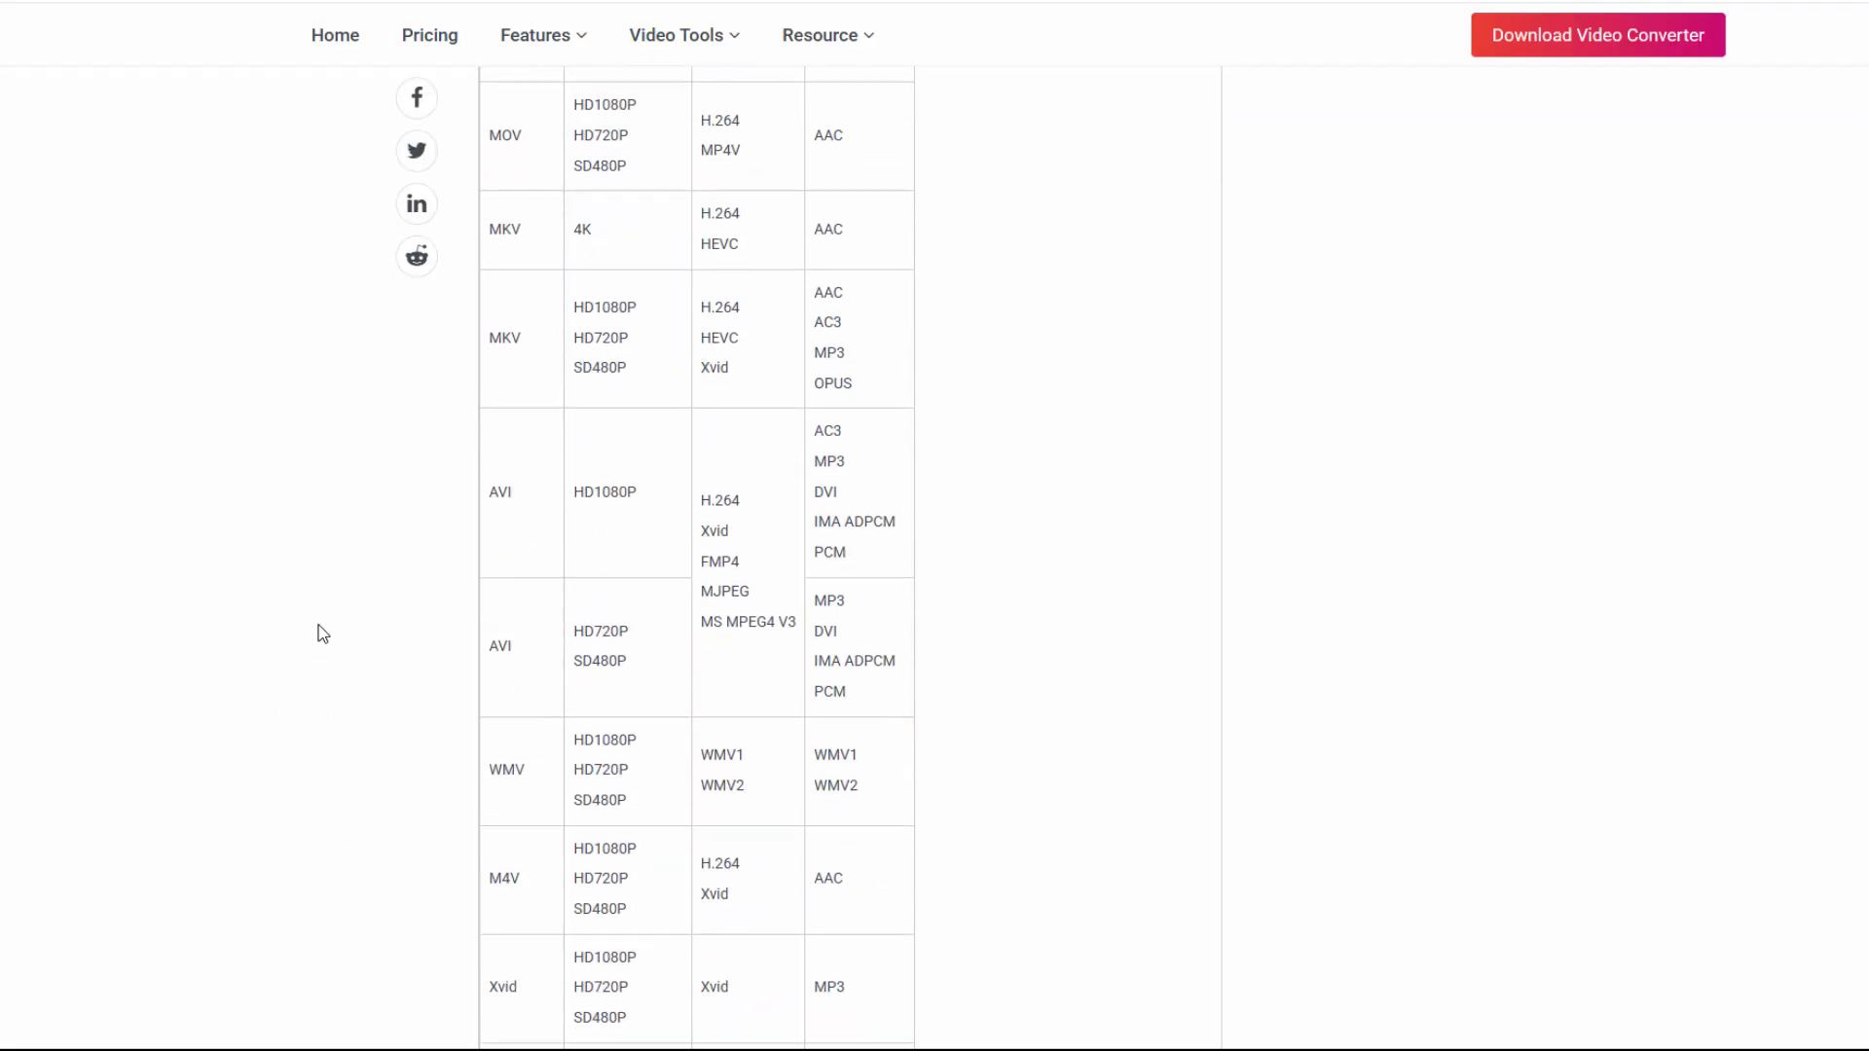
pyautogui.scroll(-13, 335, 600)
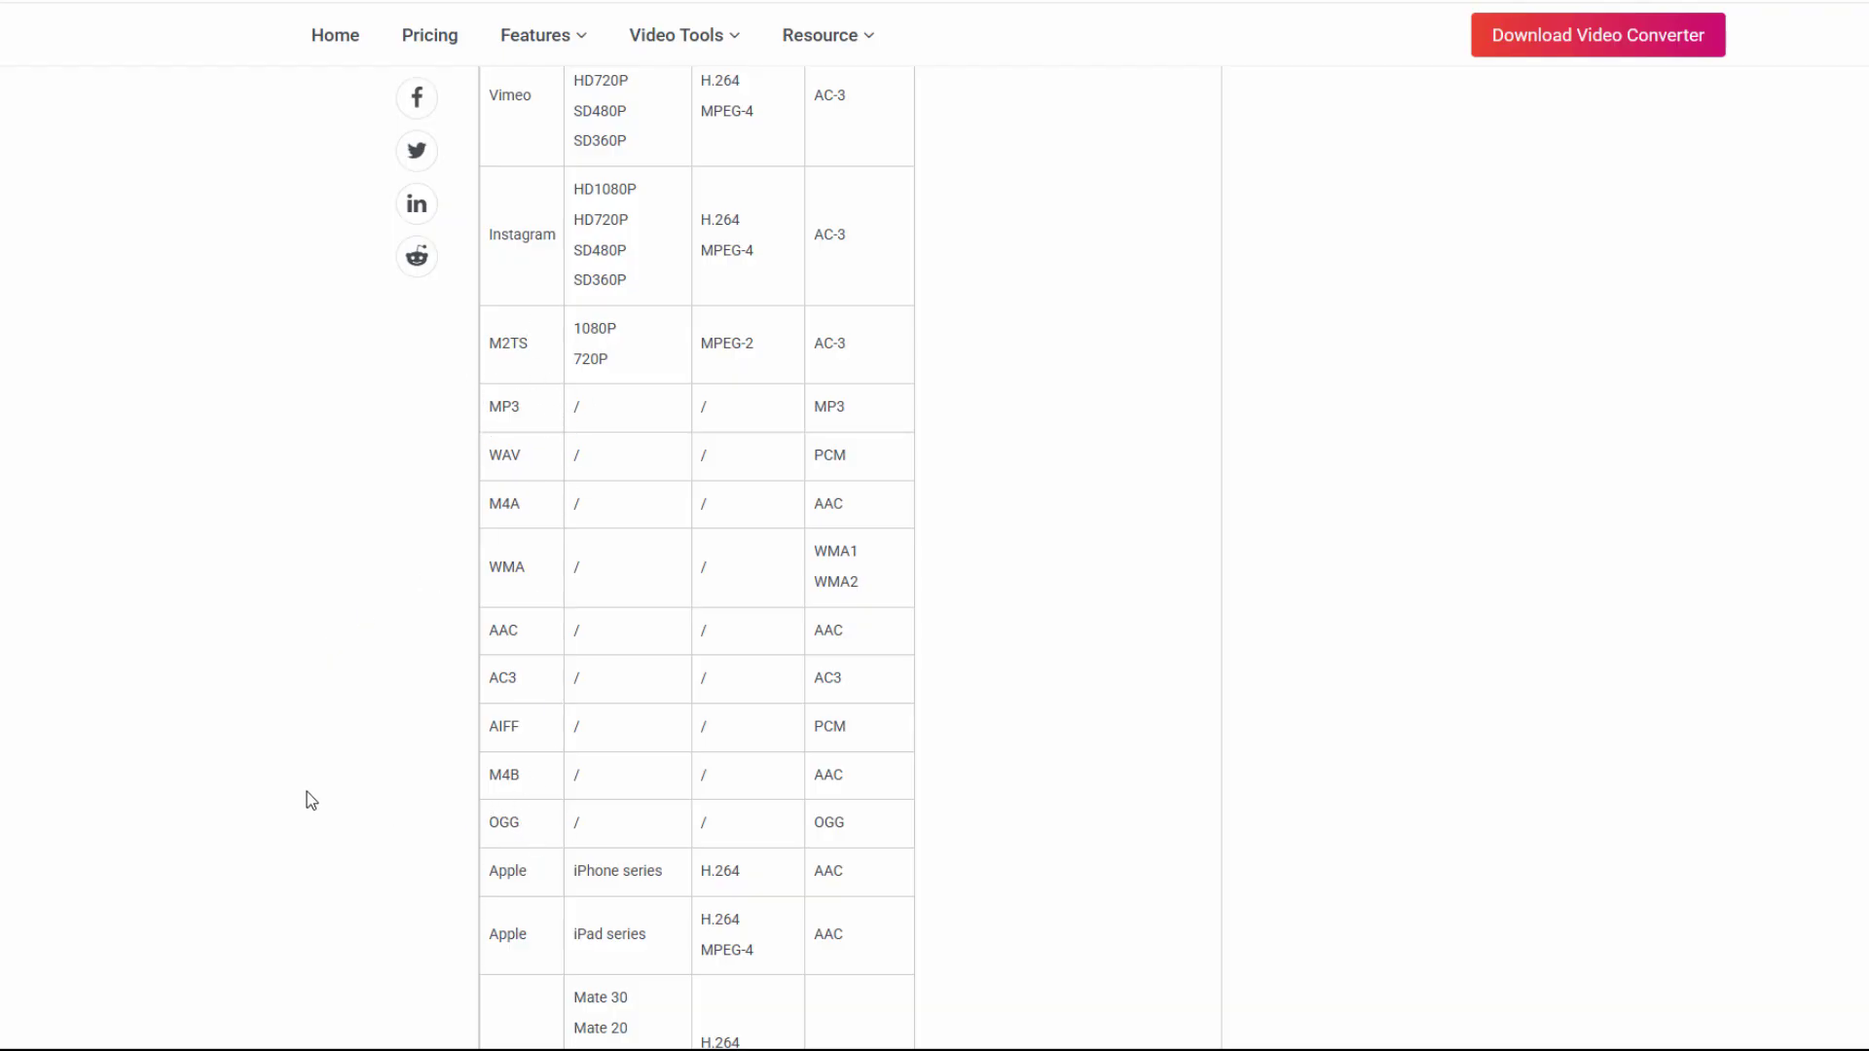
pyautogui.scroll(20, 306, 792)
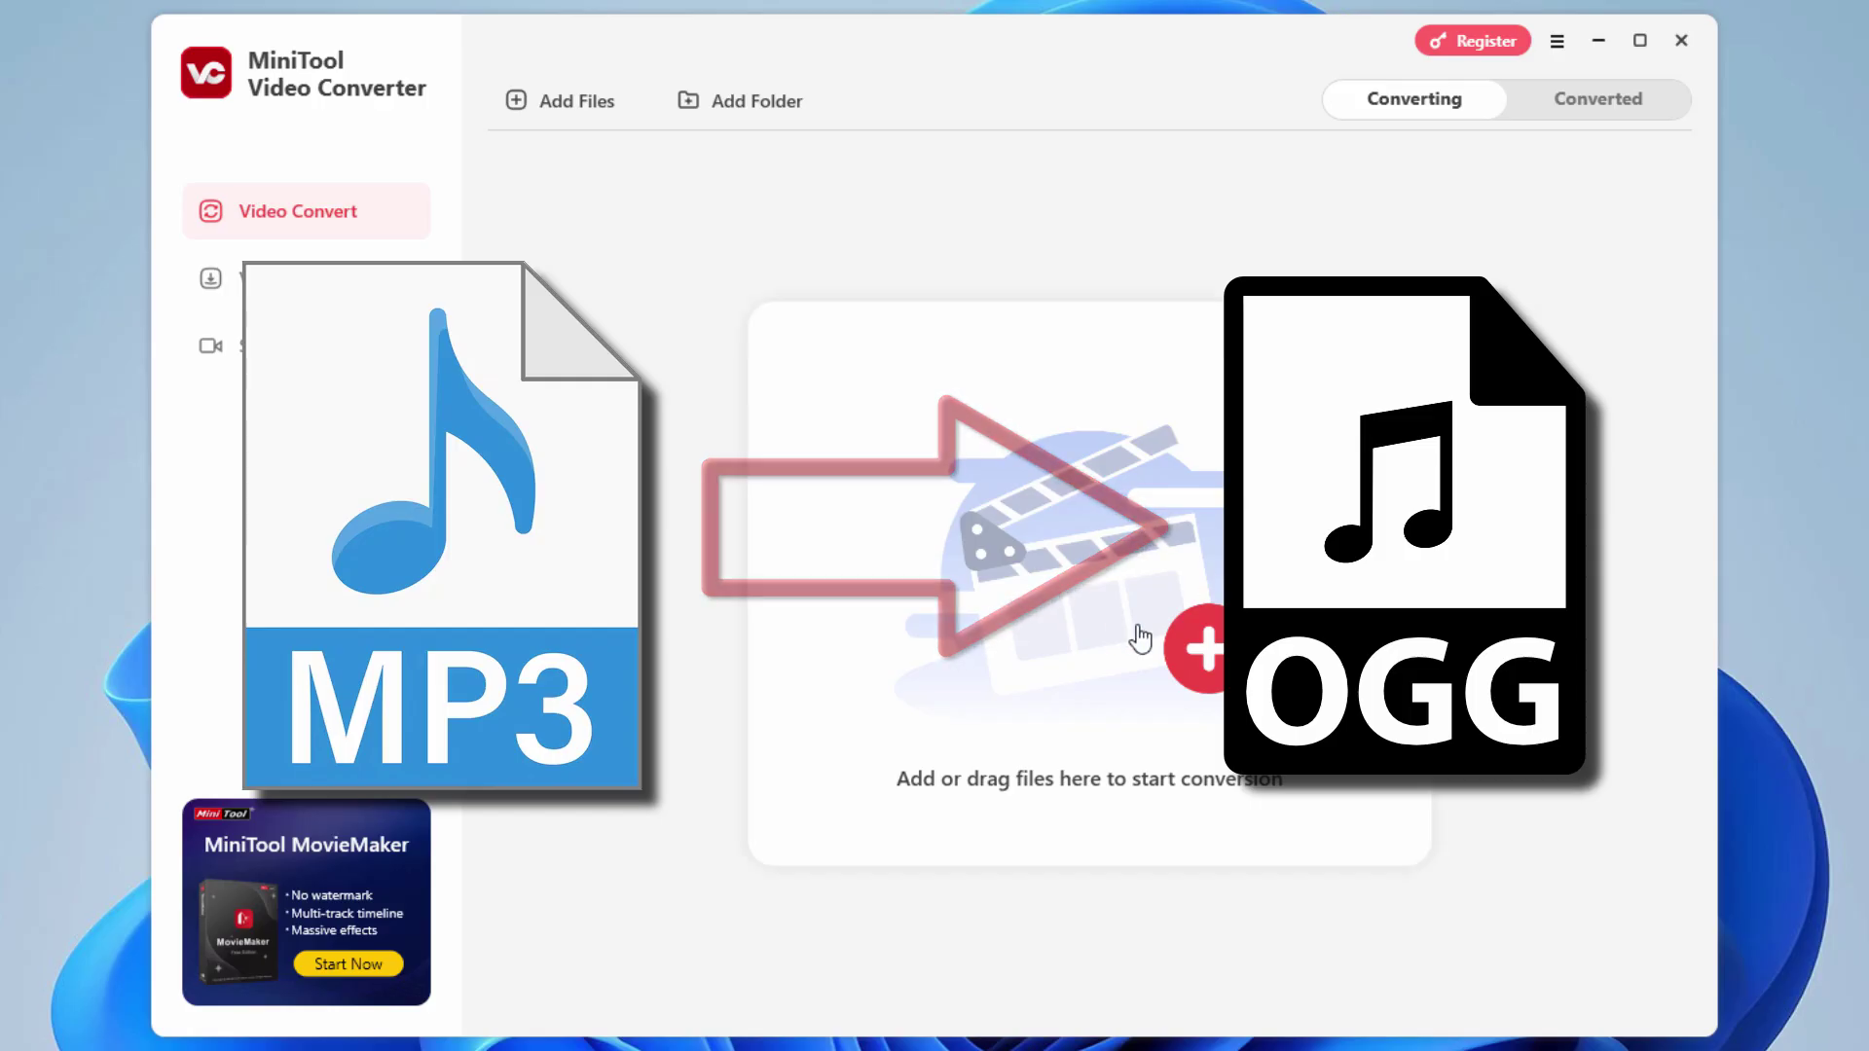
pyautogui.click(1212, 650)
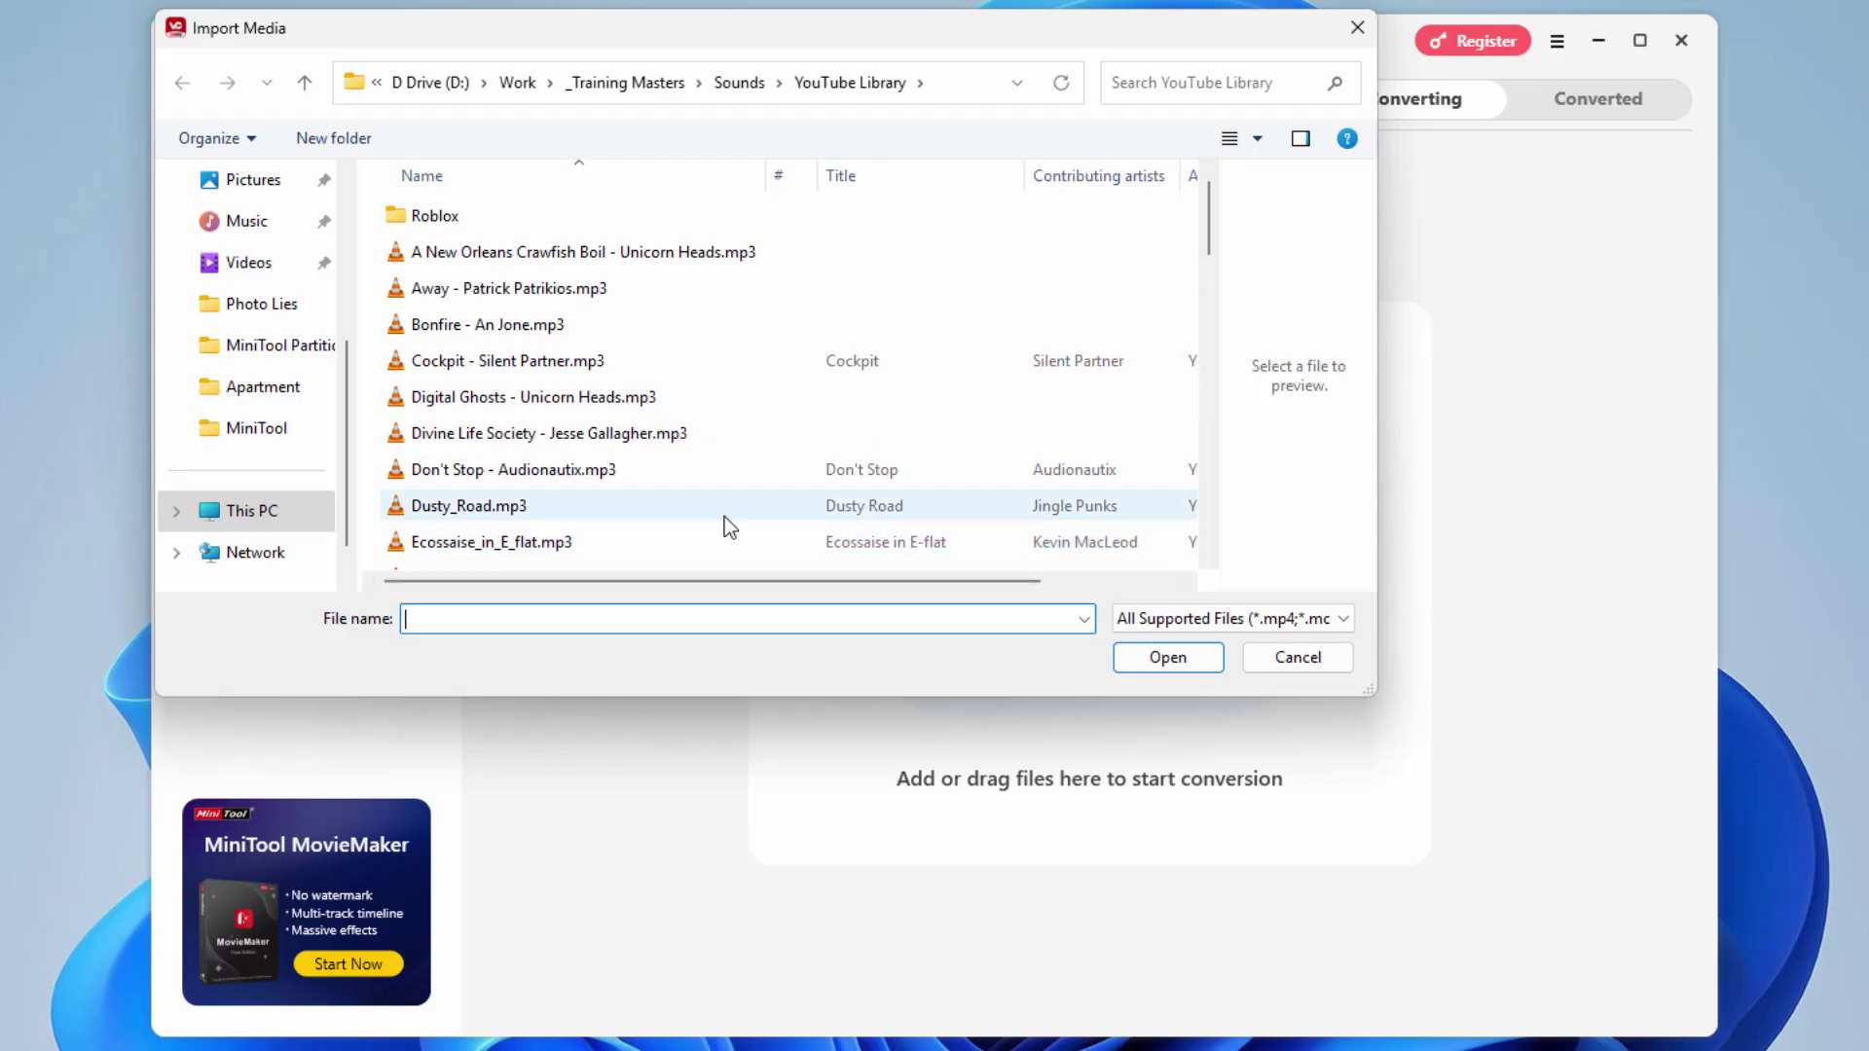
pyautogui.click(438, 396)
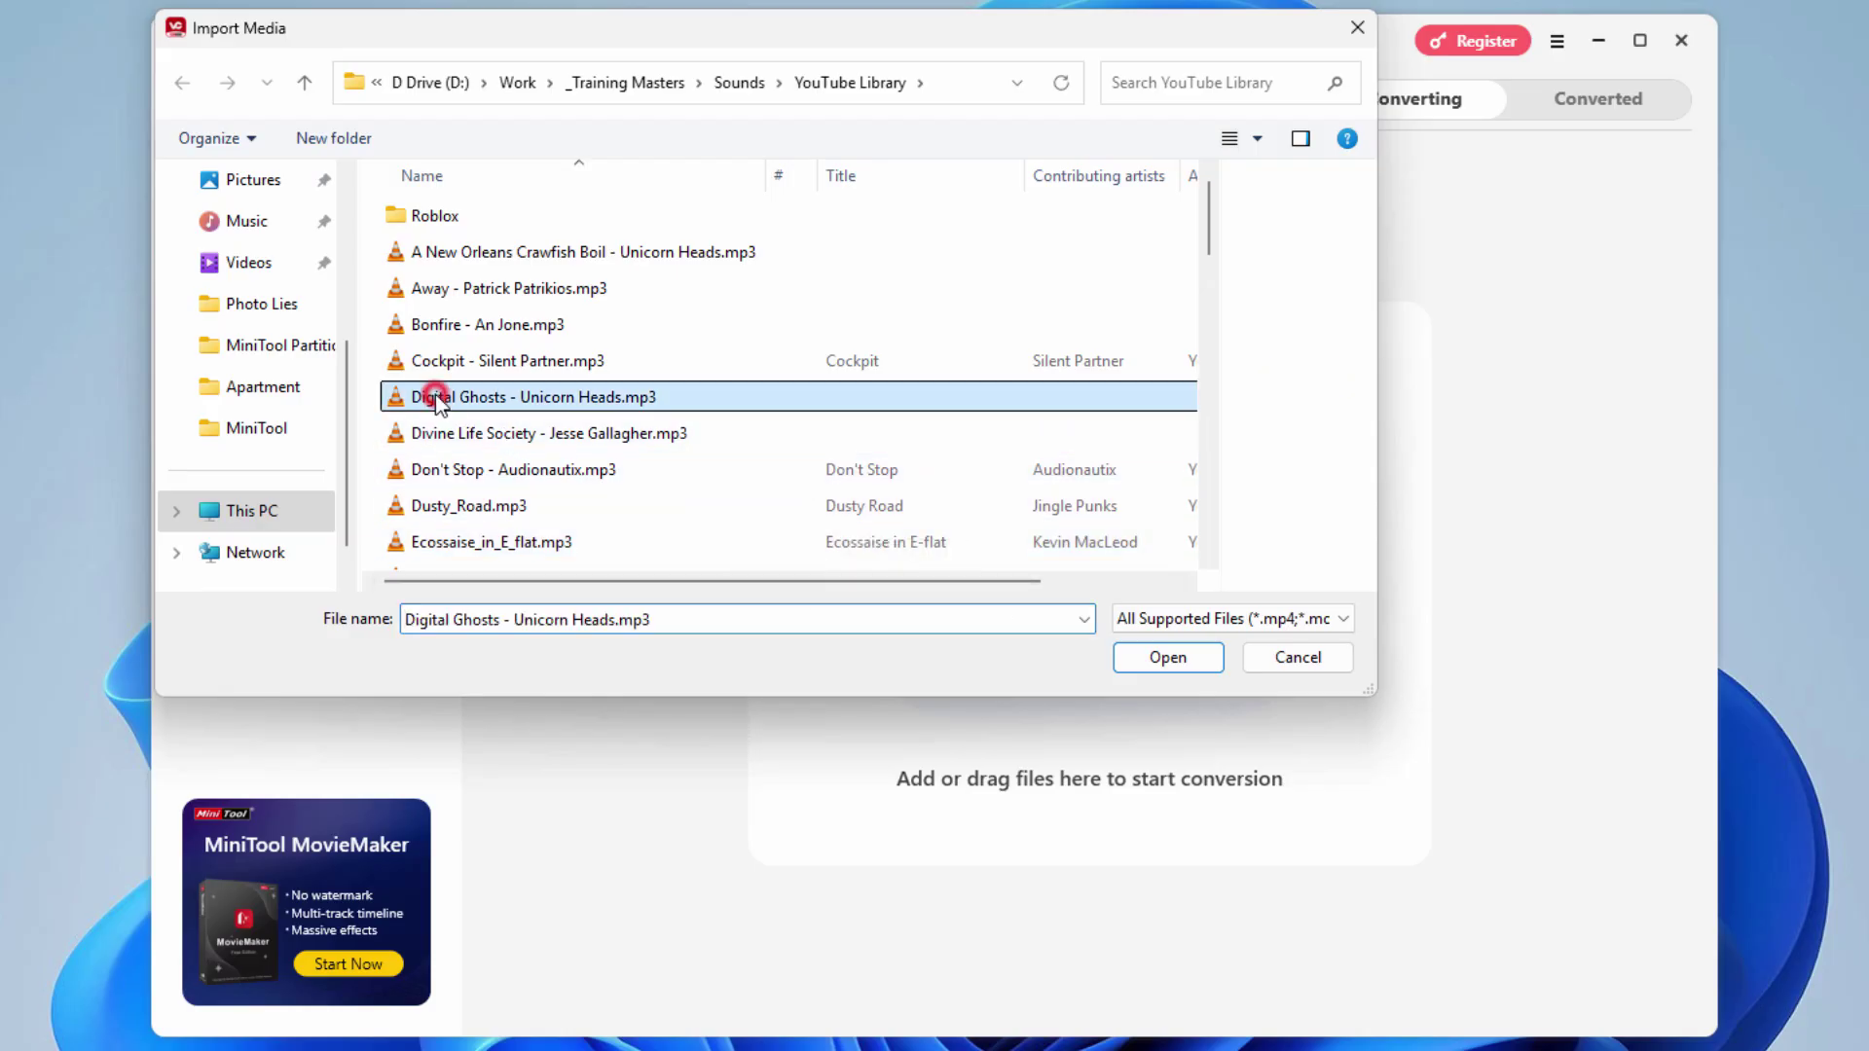
pyautogui.click(1143, 659)
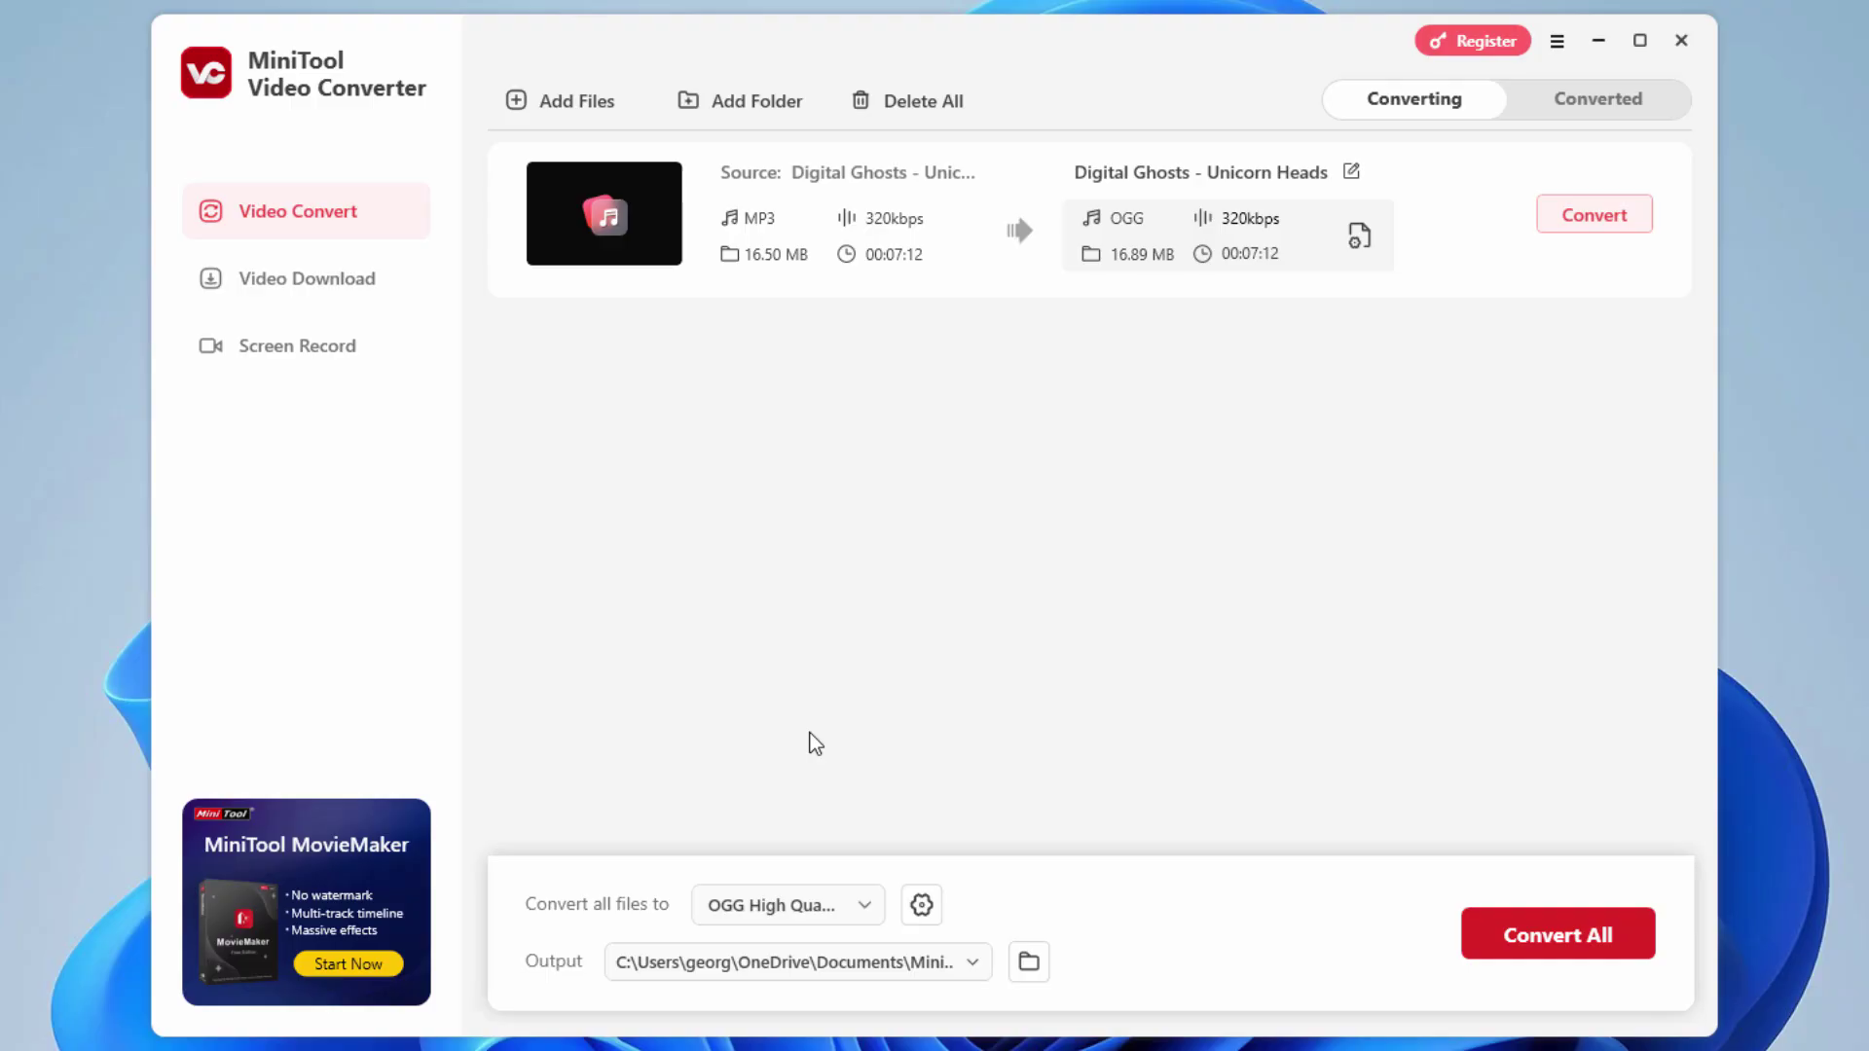
pyautogui.click(863, 910)
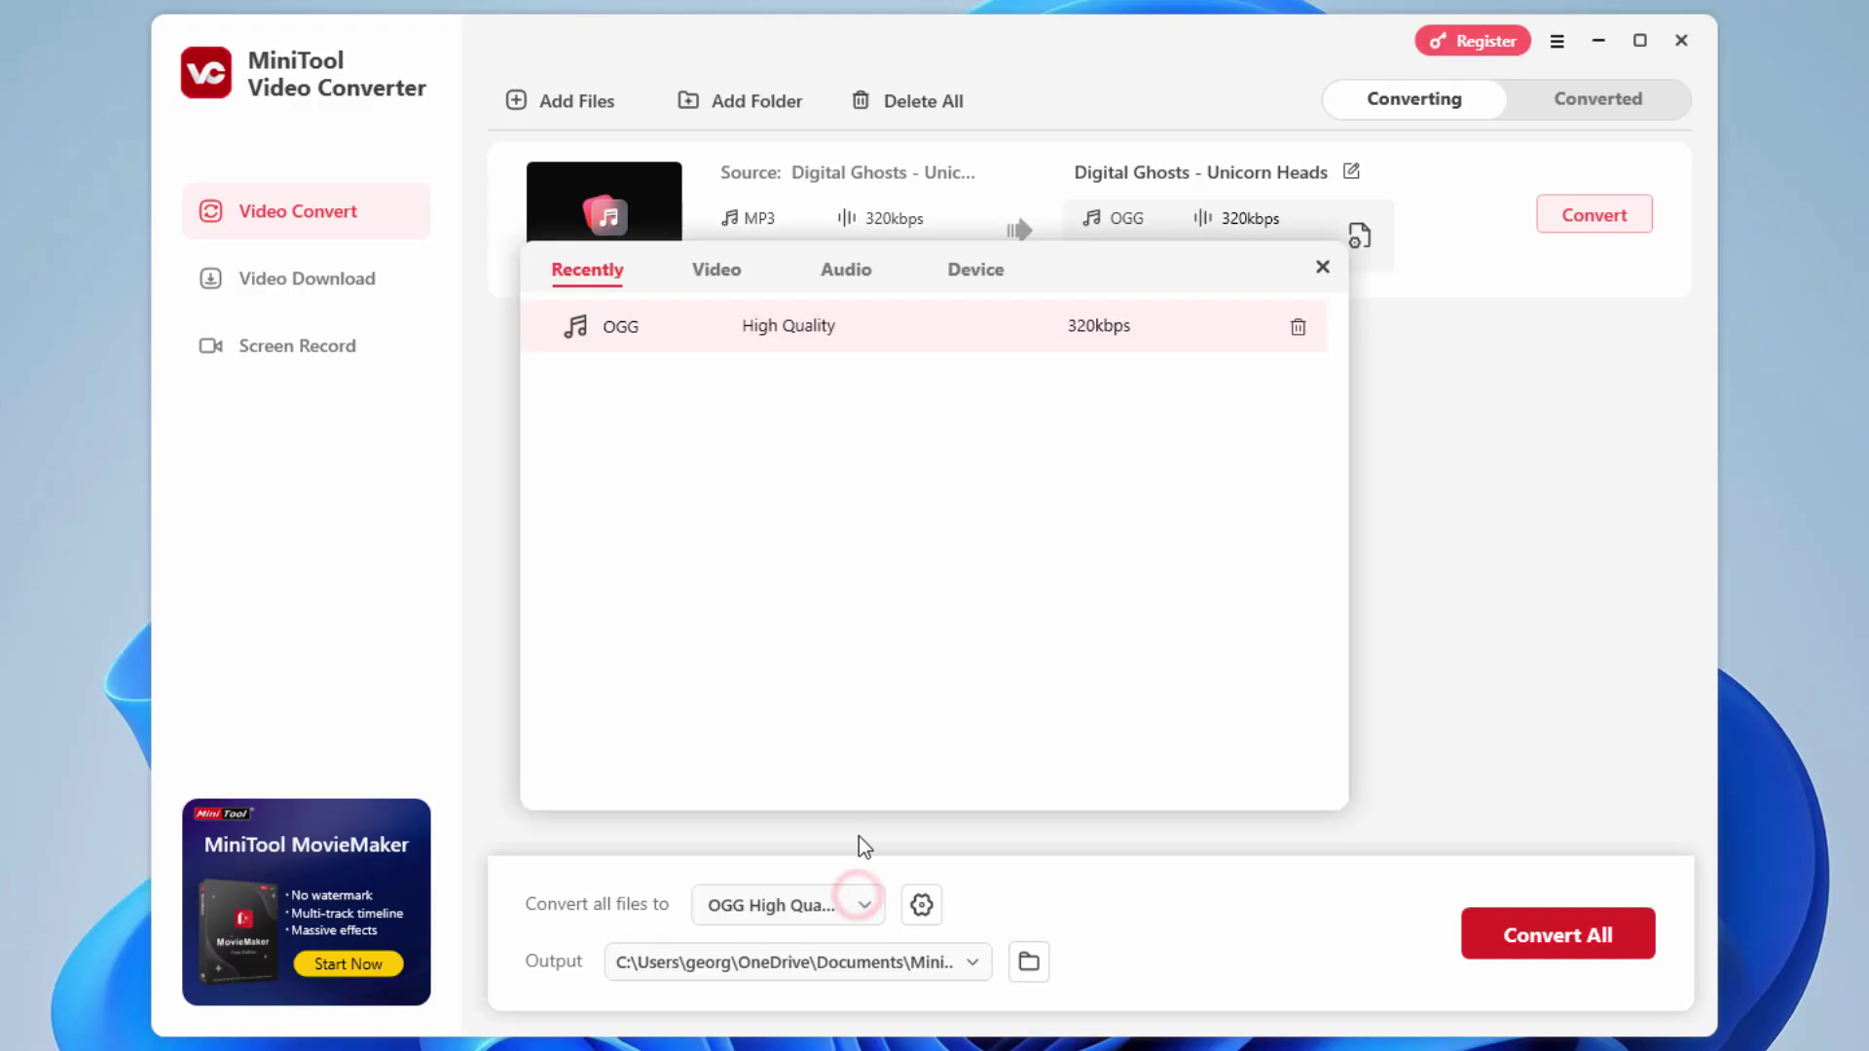
pyautogui.click(726, 277)
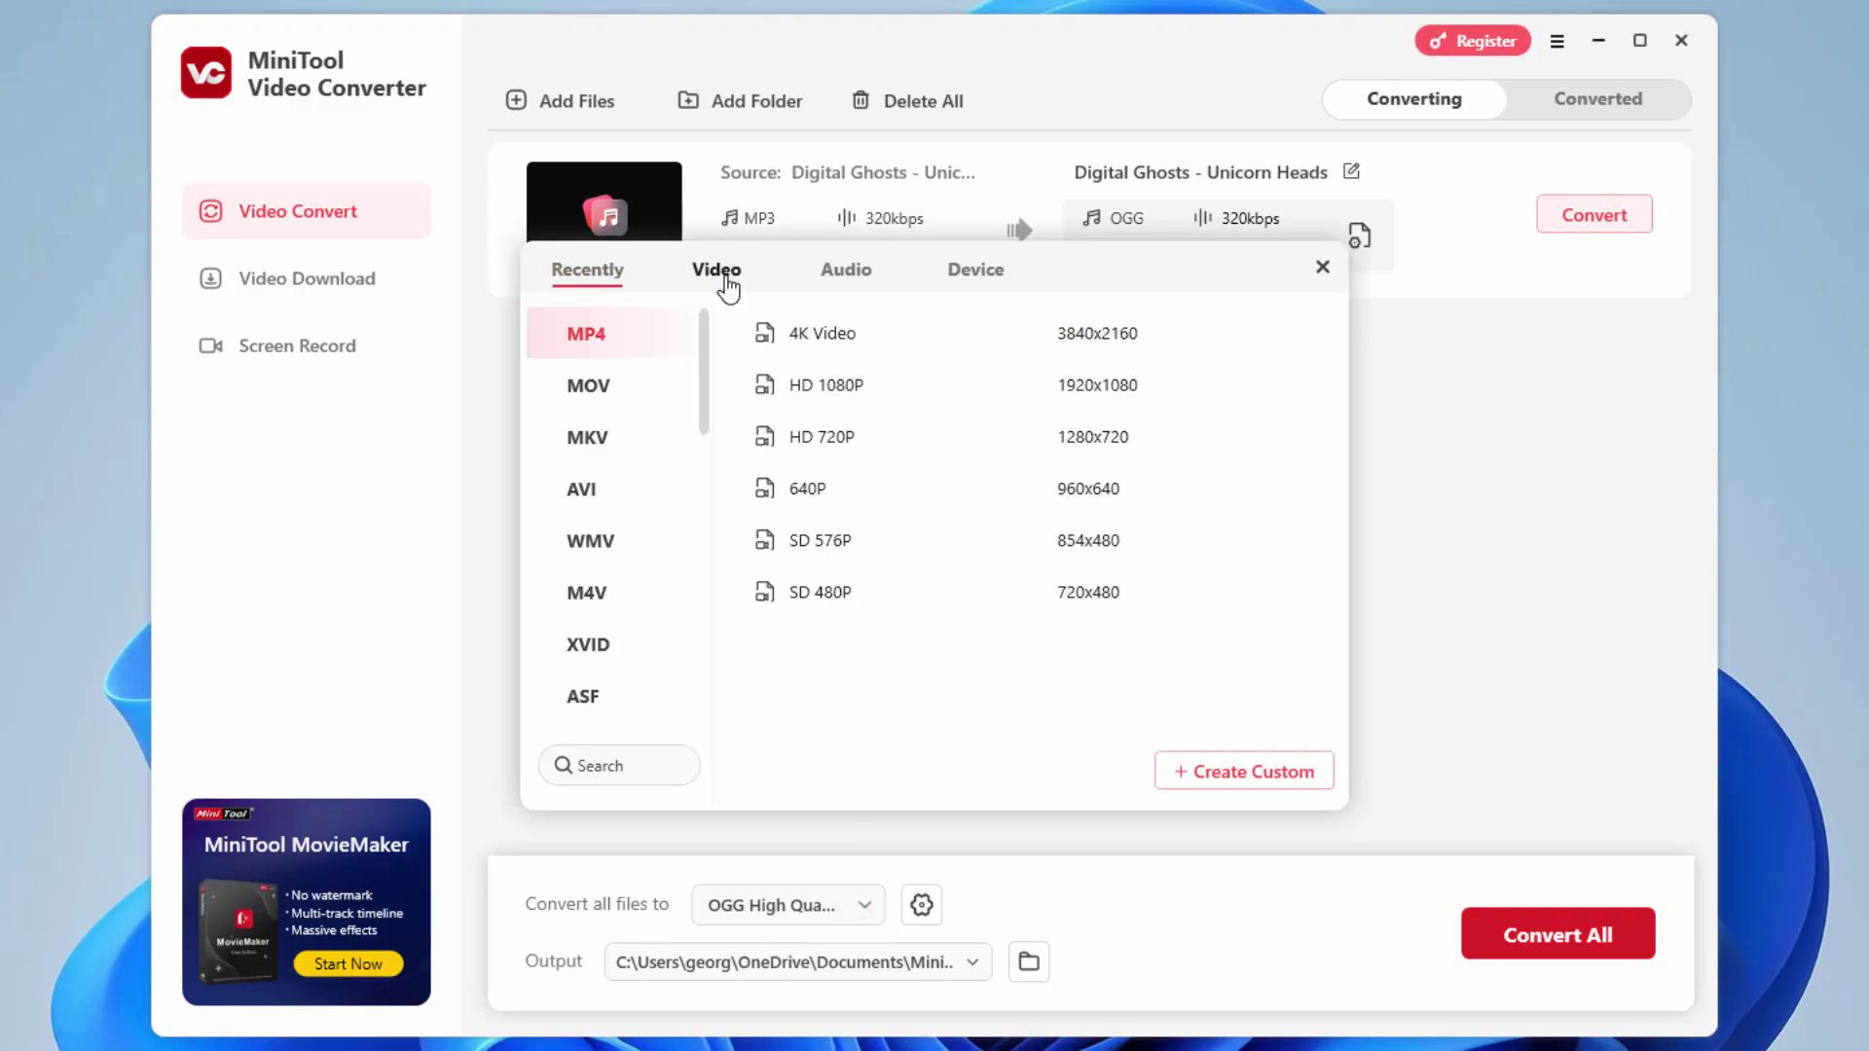
pyautogui.click(858, 277)
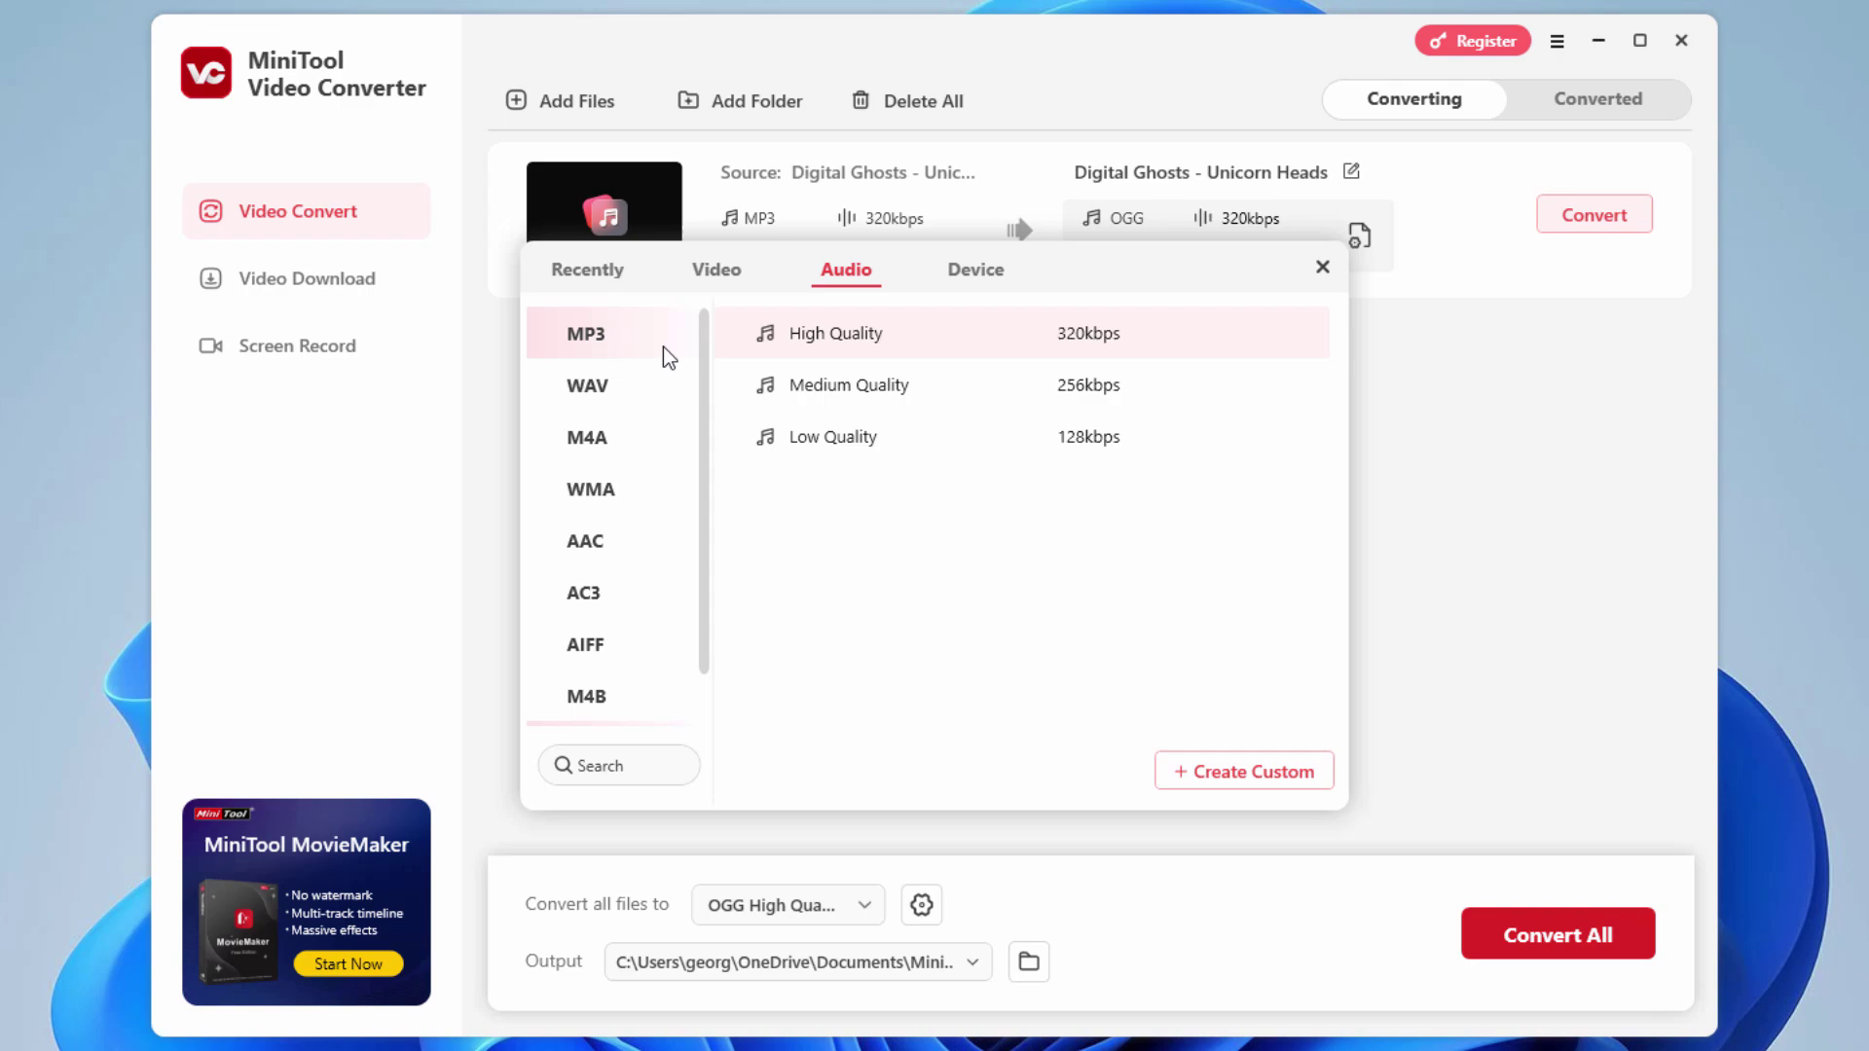
pyautogui.scroll(-1, 704, 361)
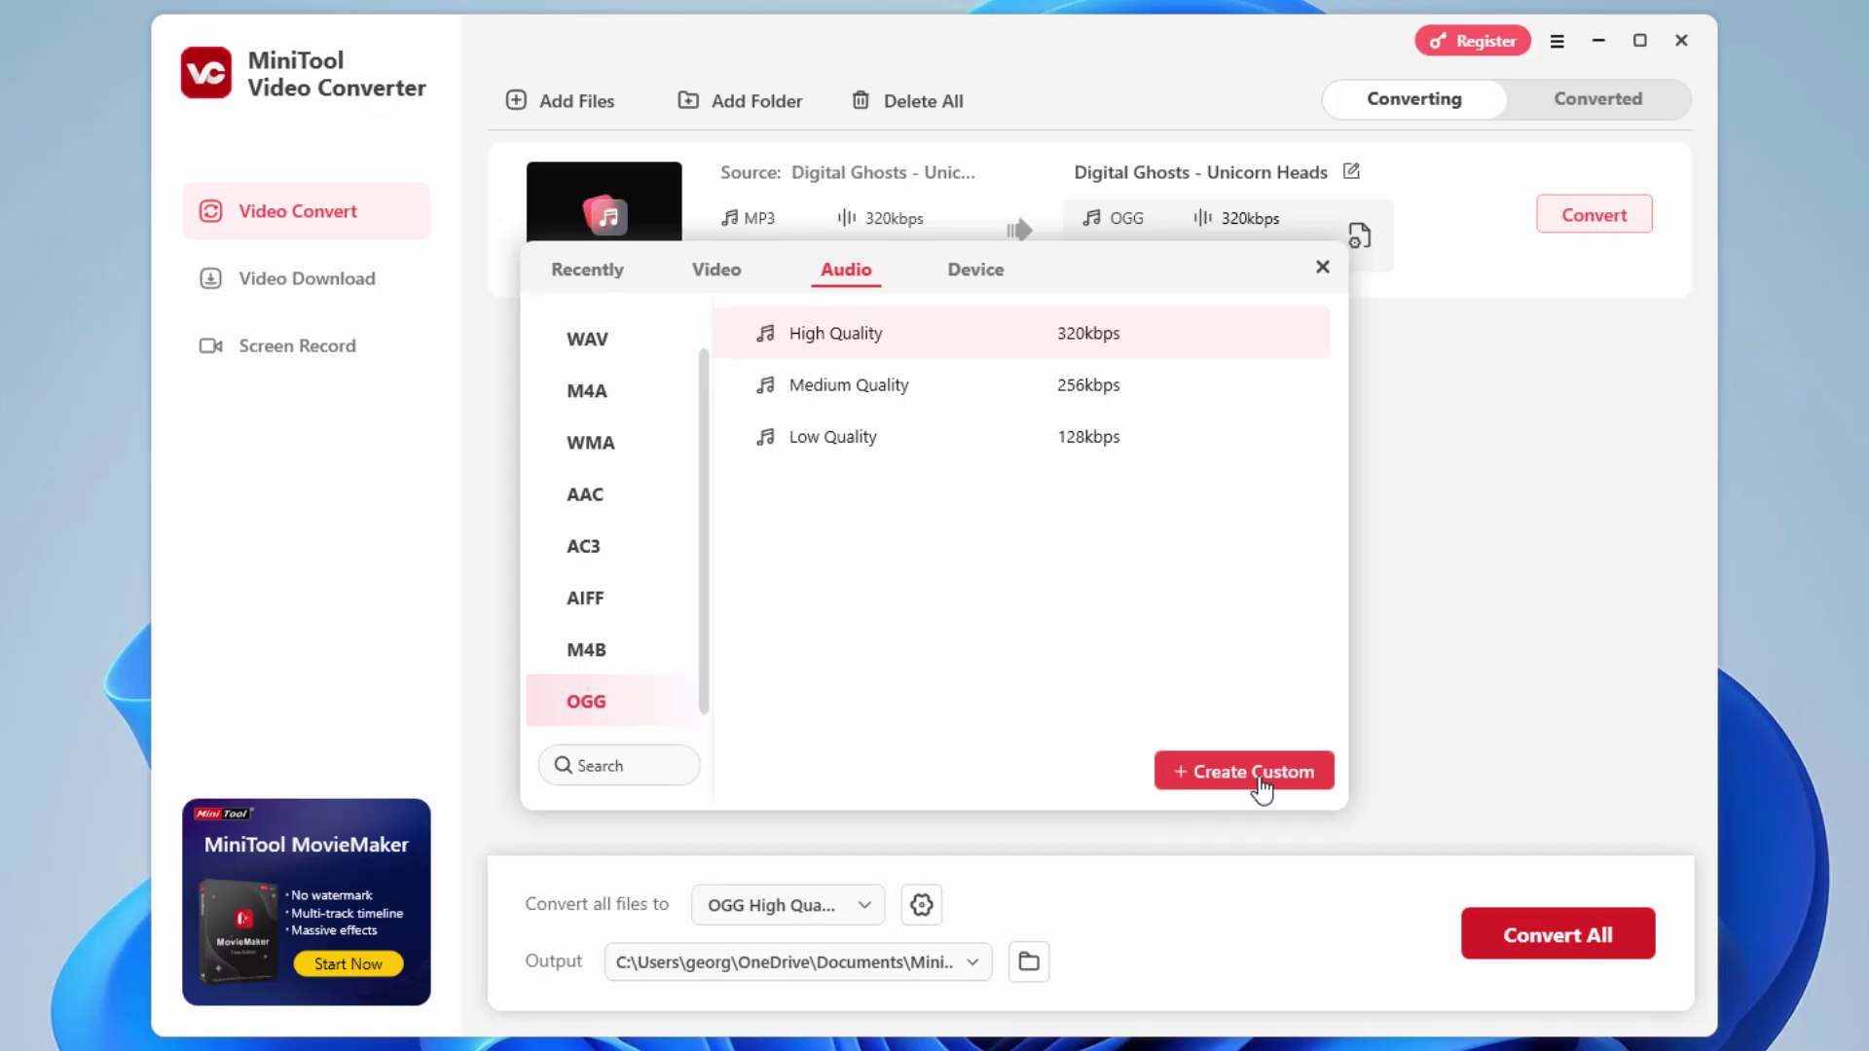
pyautogui.click(983, 273)
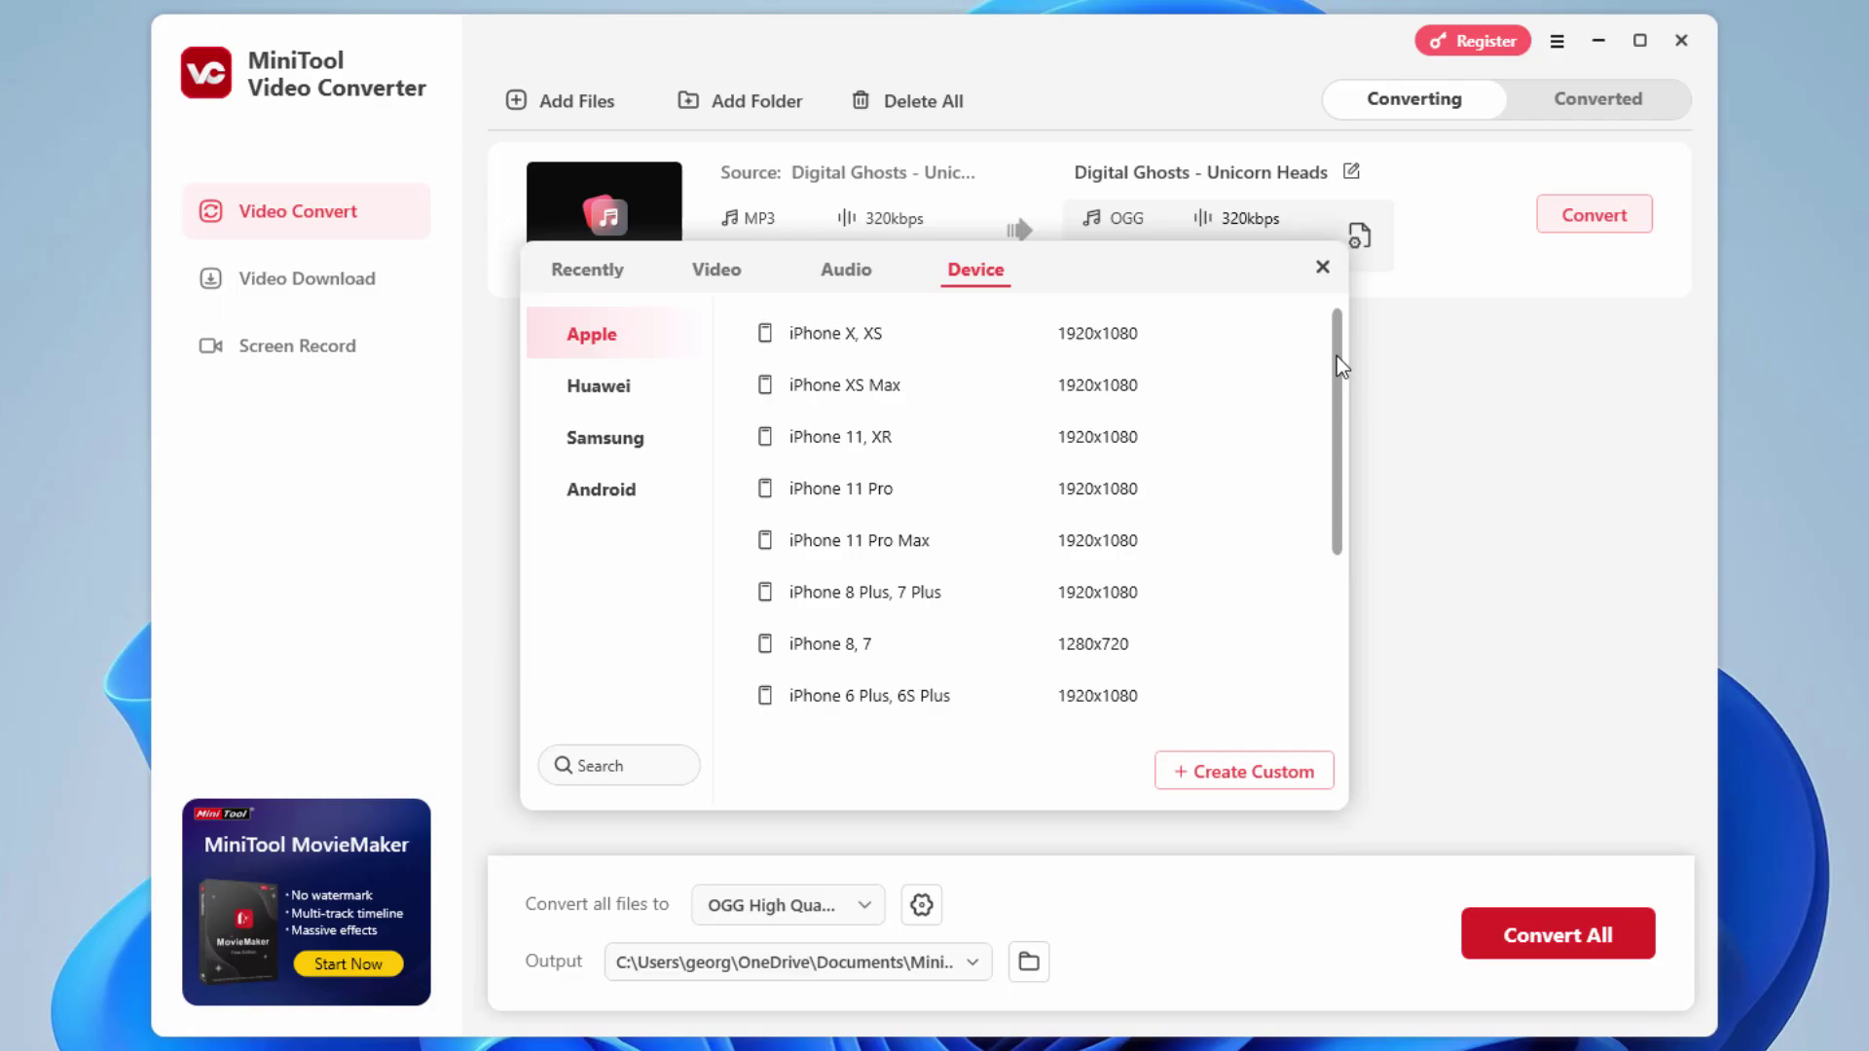
pyautogui.click(849, 272)
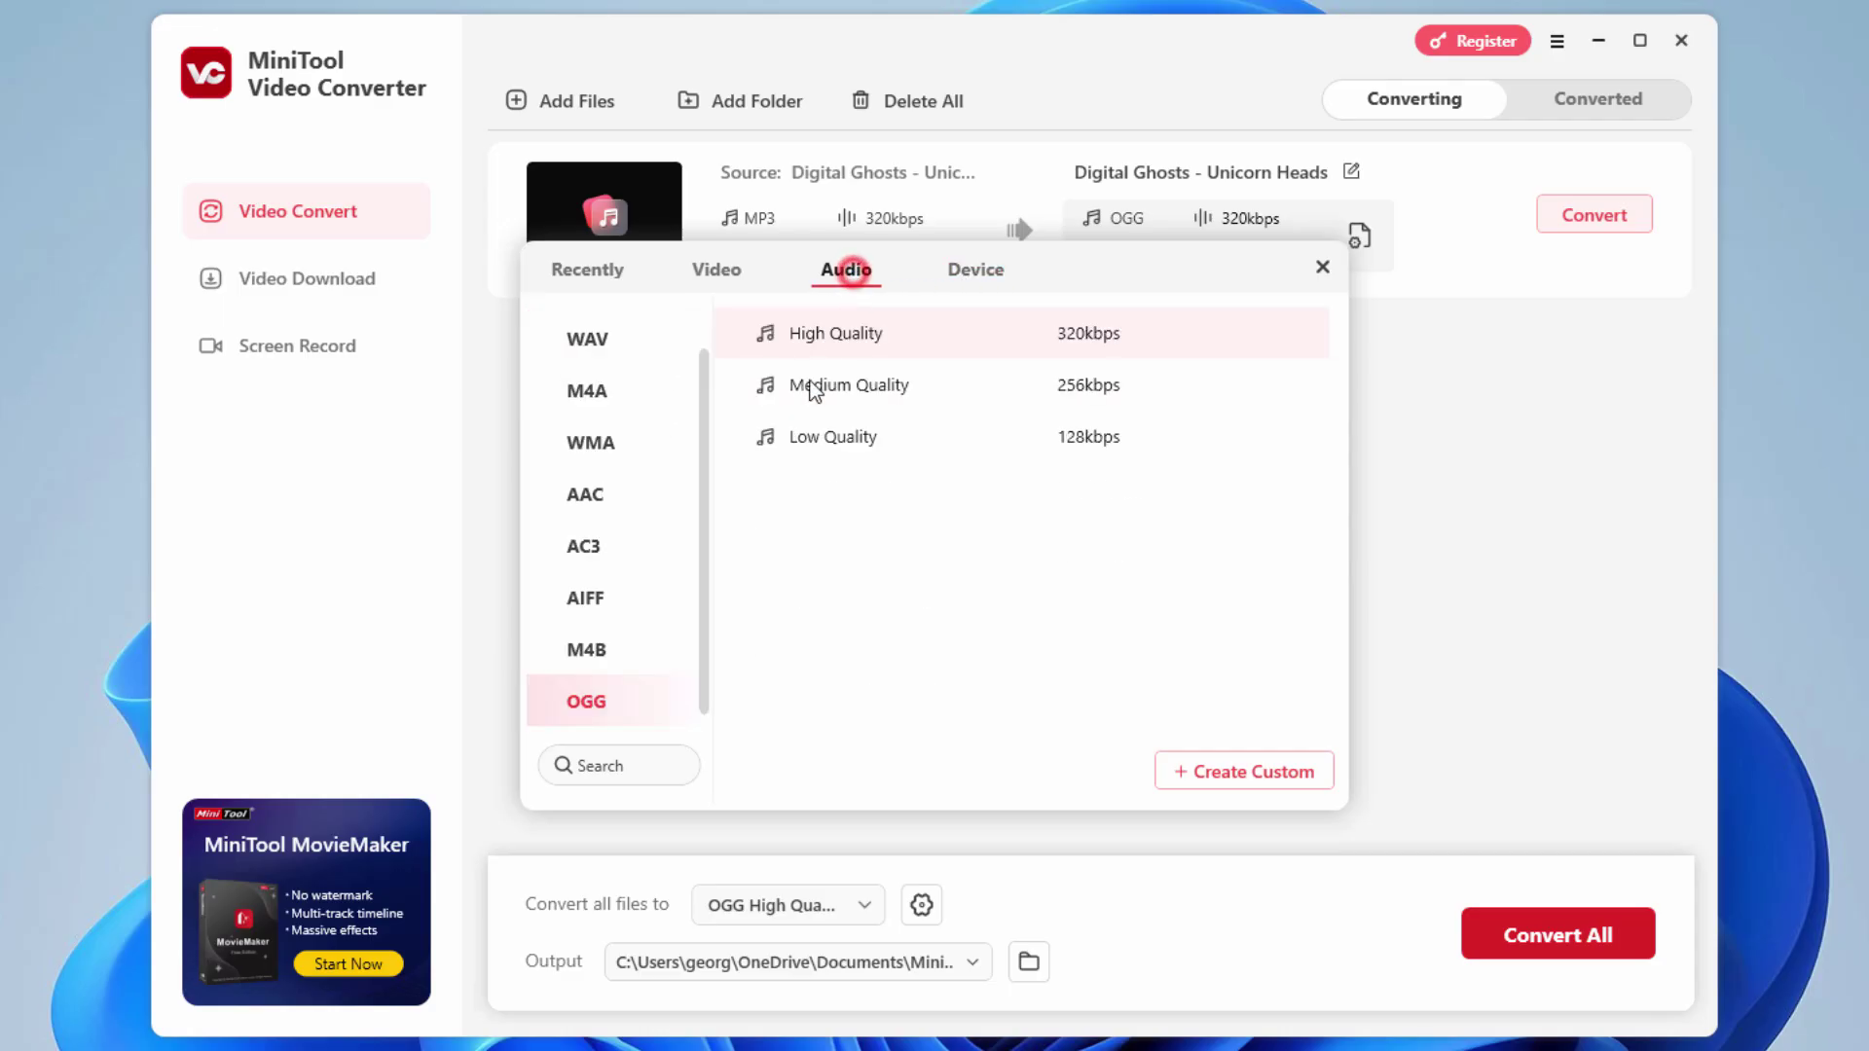
pyautogui.click(1322, 267)
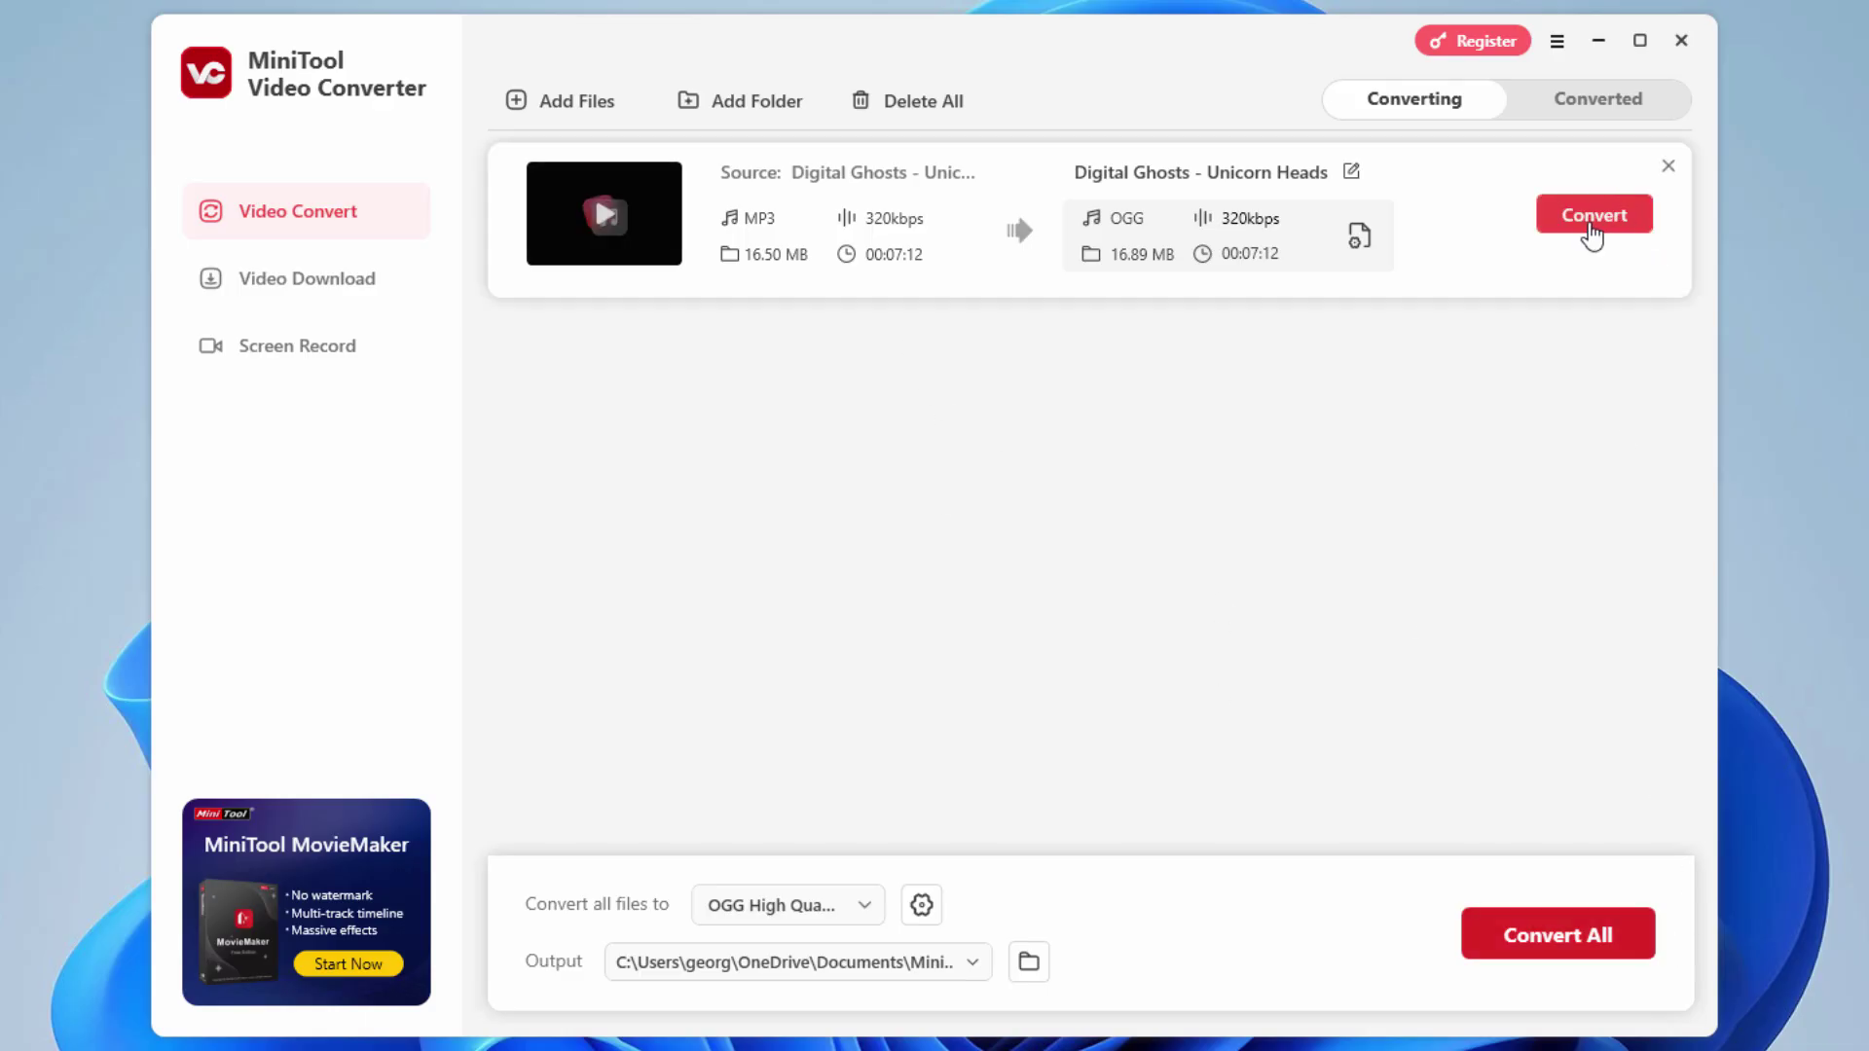
# - Convert Digital Ghosts to a 14.23 MB OGG, then return to the now-empty Converting queue
pyautogui.click(1591, 226)
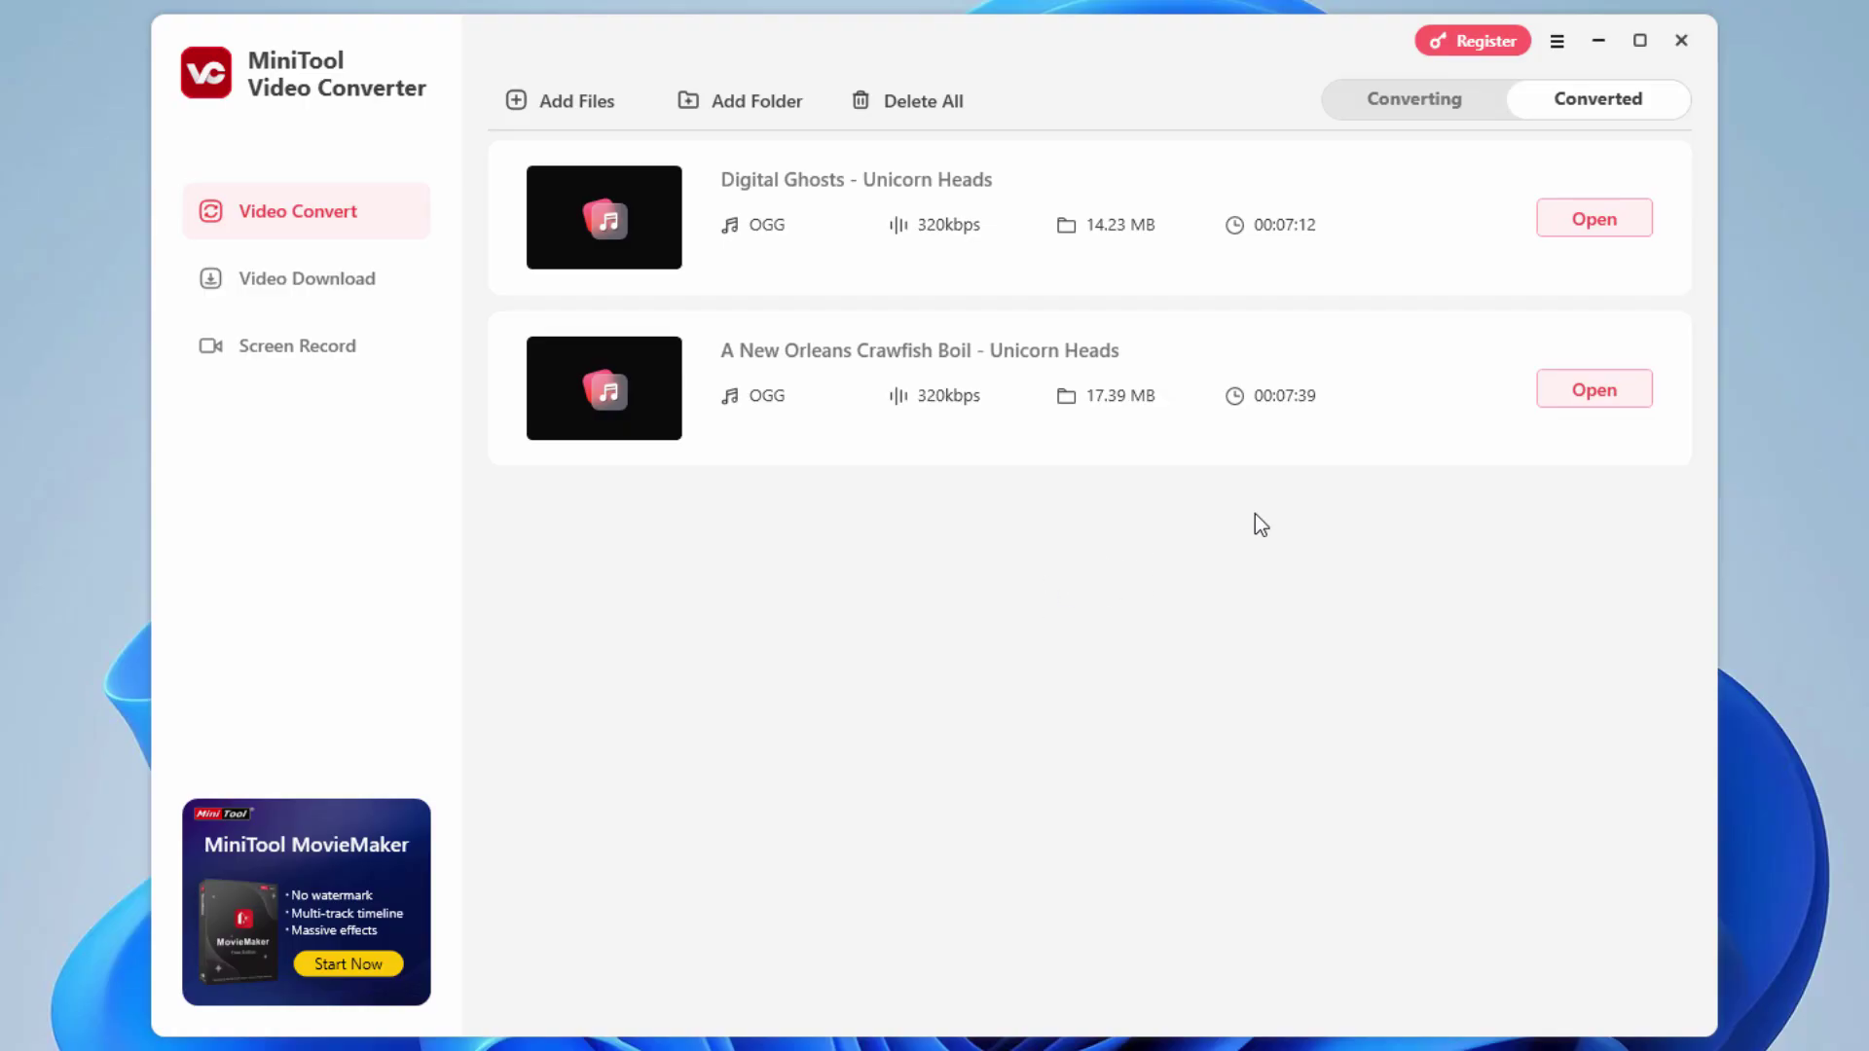
pyautogui.click(1405, 101)
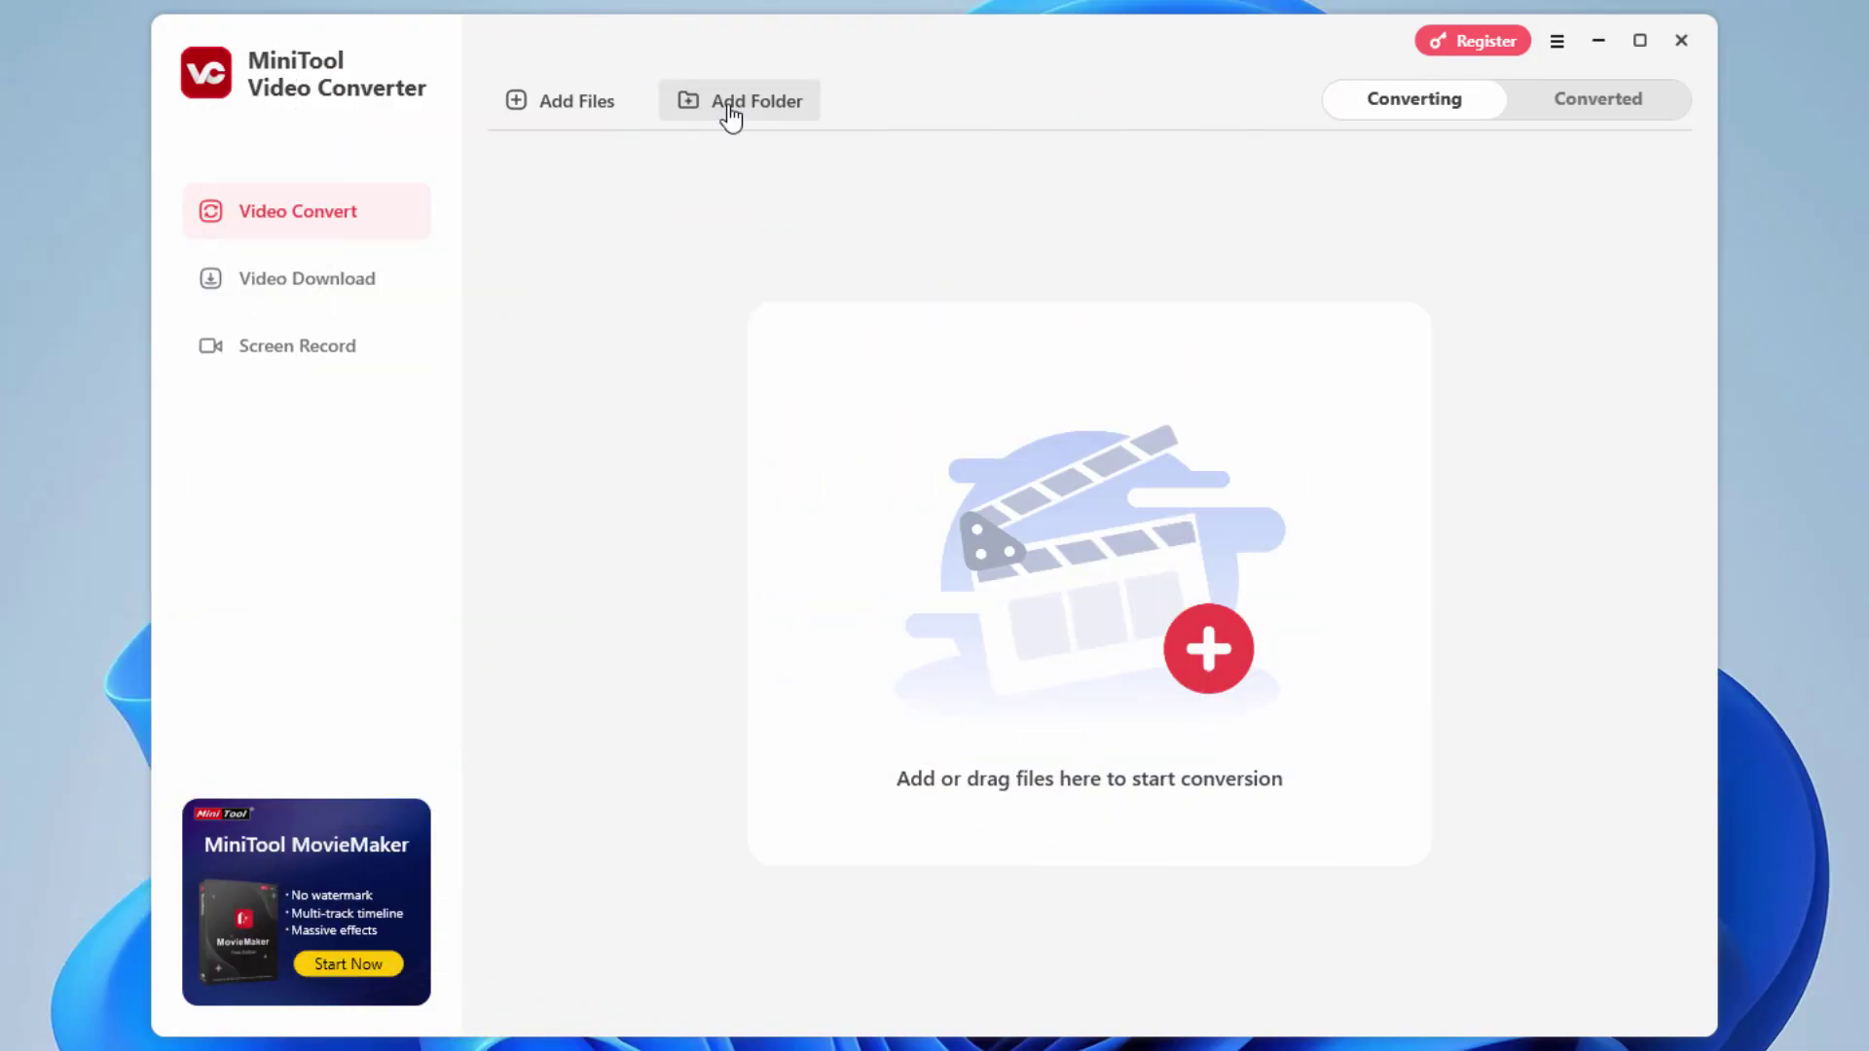
# - Add all tracks from the YouTube Library folder and convert them all to OGG 320kbps
pyautogui.click(732, 117)
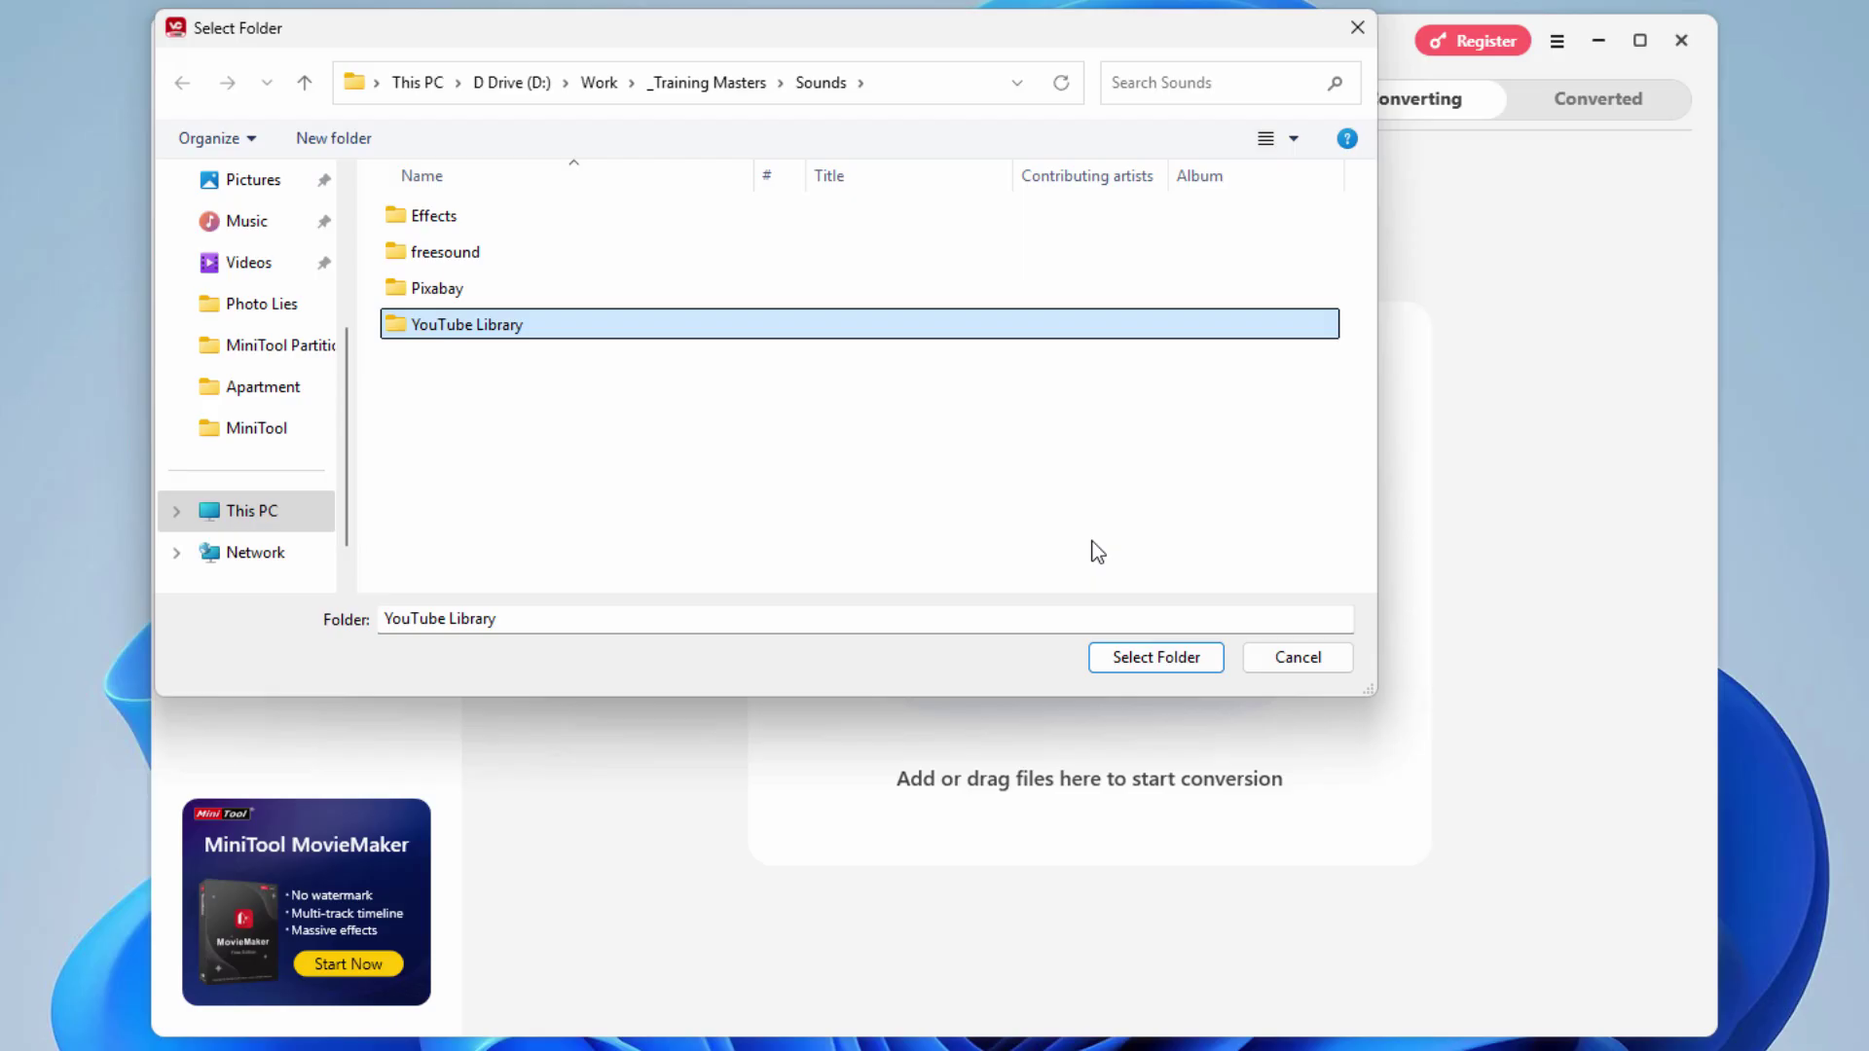
pyautogui.click(1152, 656)
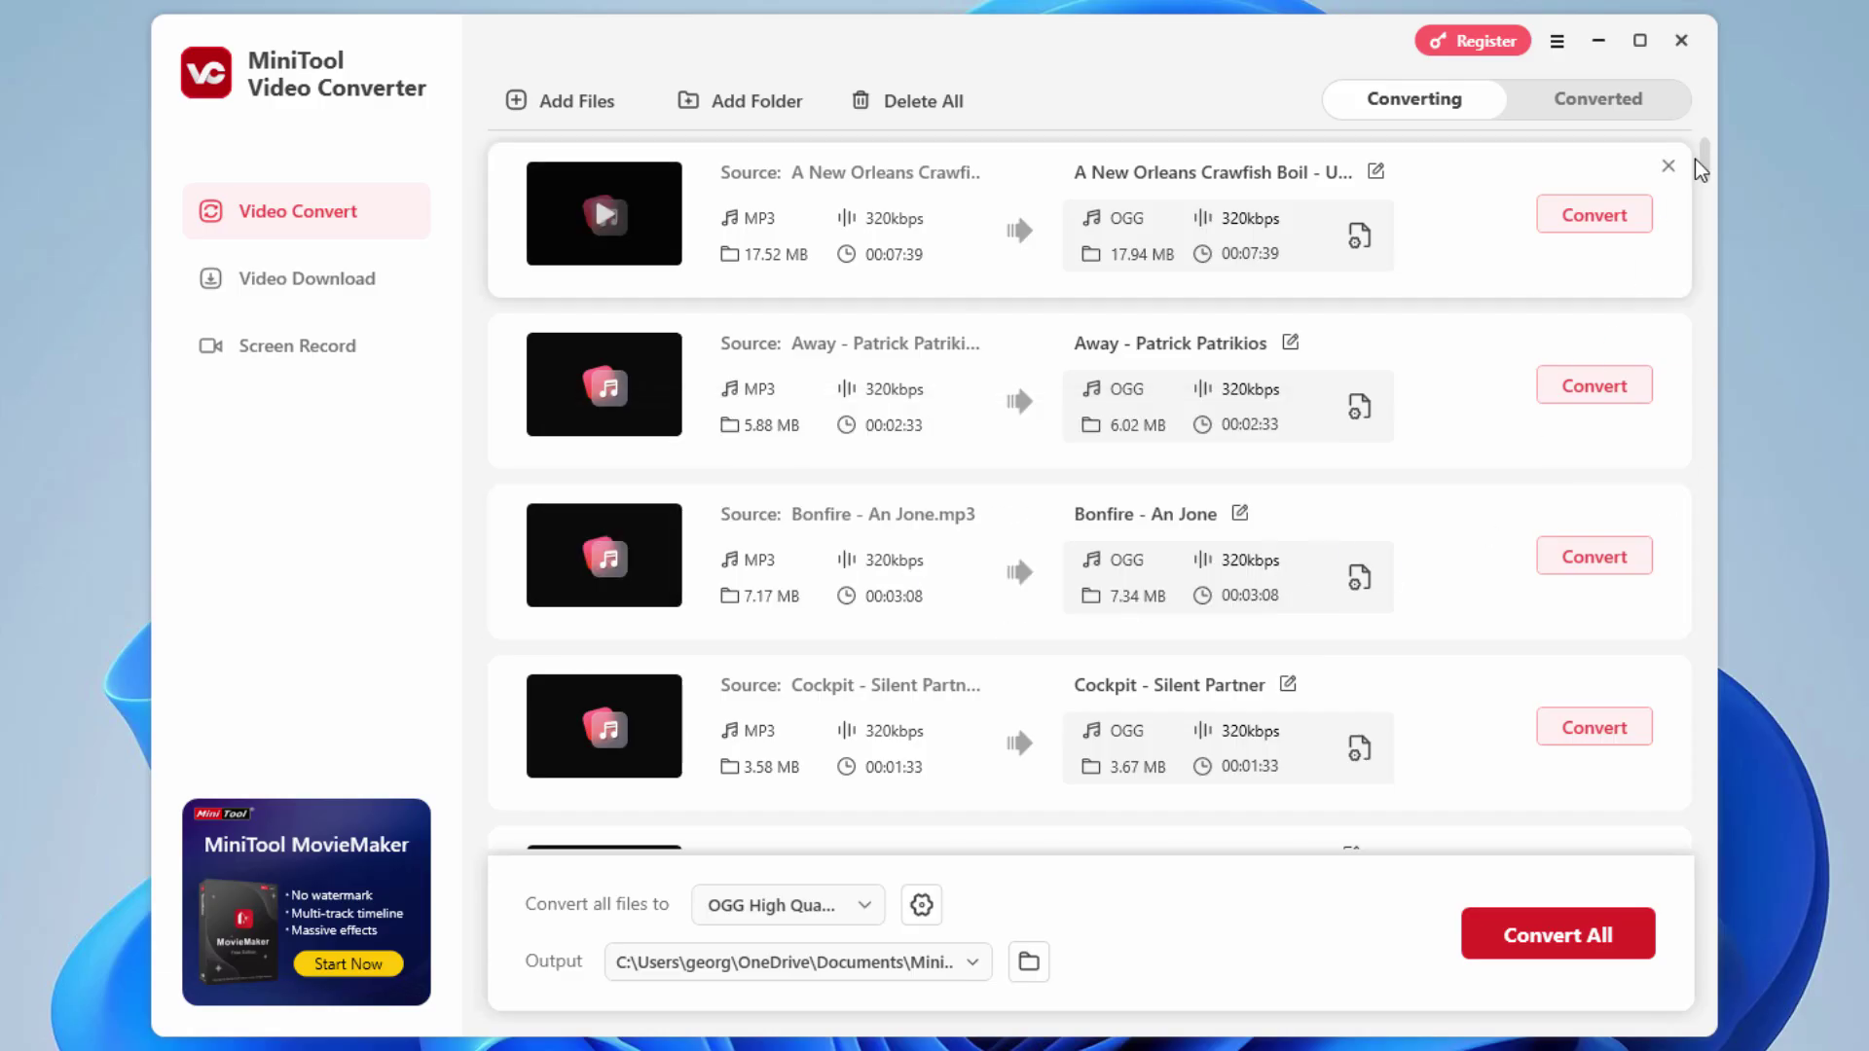
pyautogui.moveTo(1696, 160)
pyautogui.mouseDown()
pyautogui.moveTo(1731, 306)
pyautogui.moveTo(1702, 716)
pyautogui.moveTo(1695, 144)
pyautogui.mouseUp()
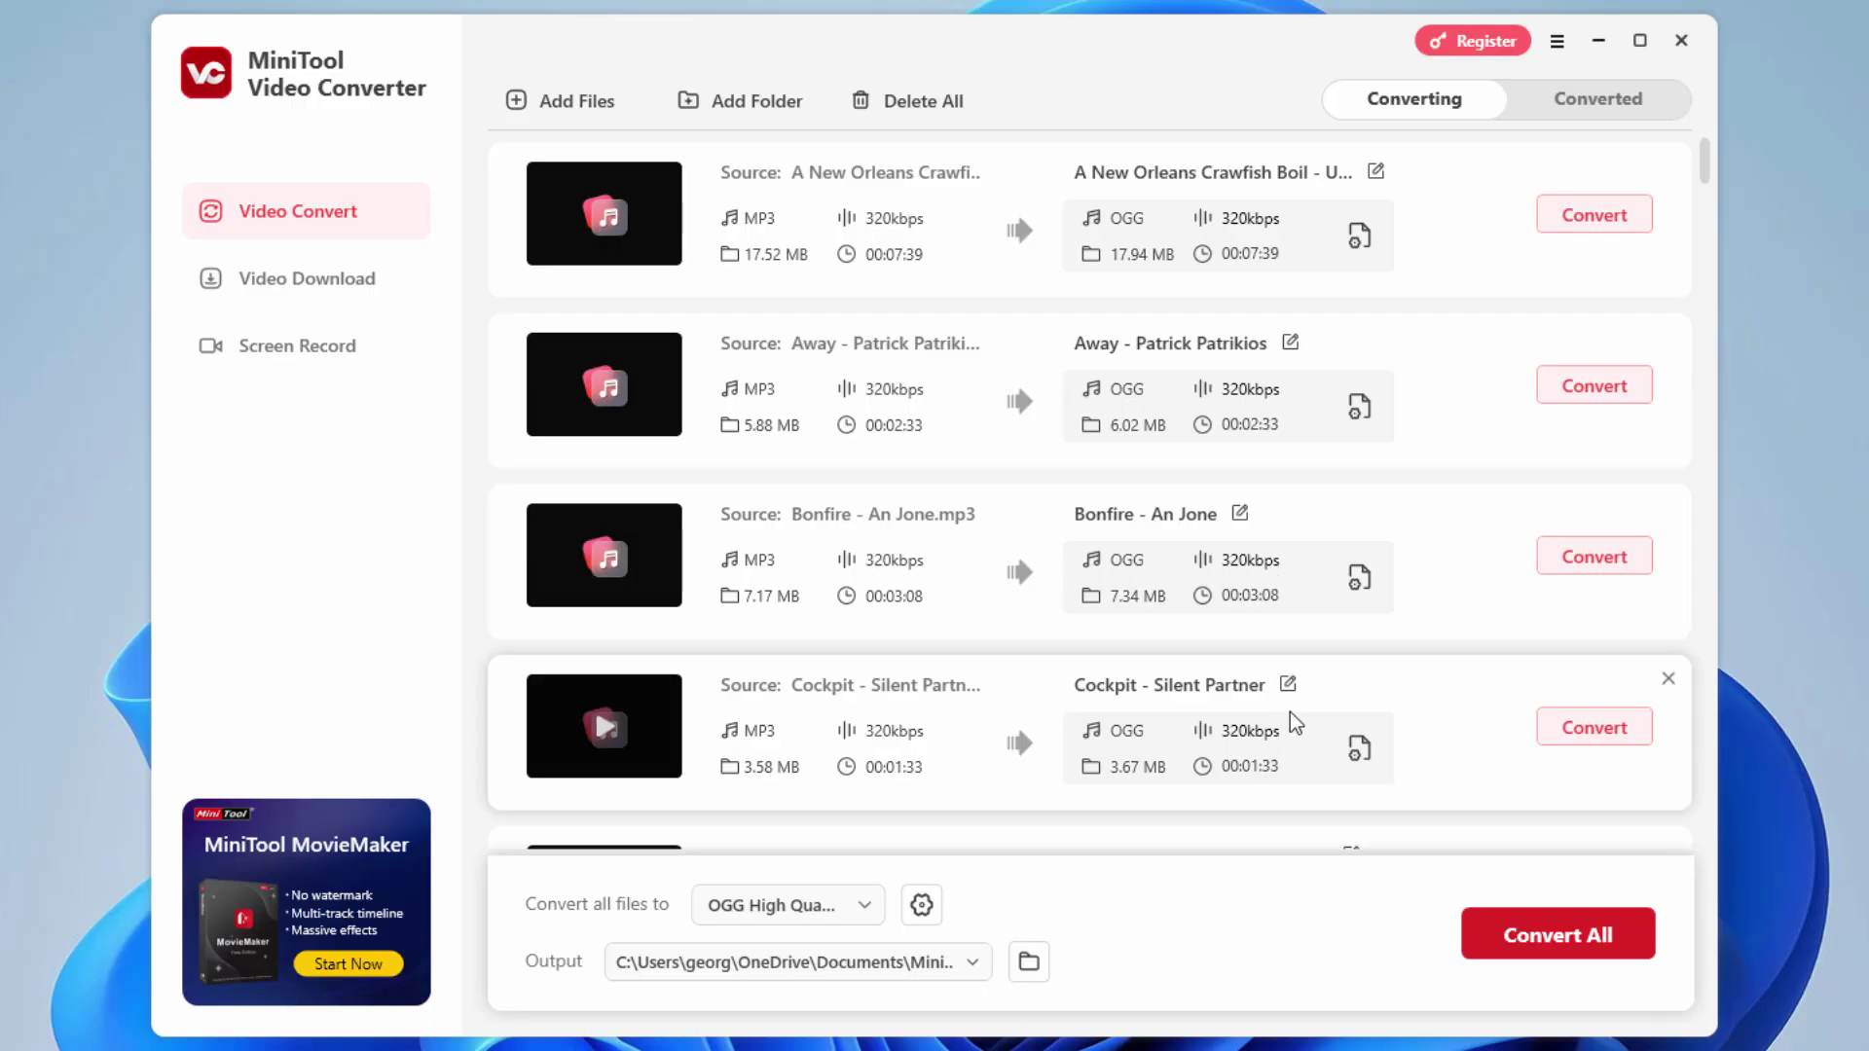
pyautogui.click(1512, 941)
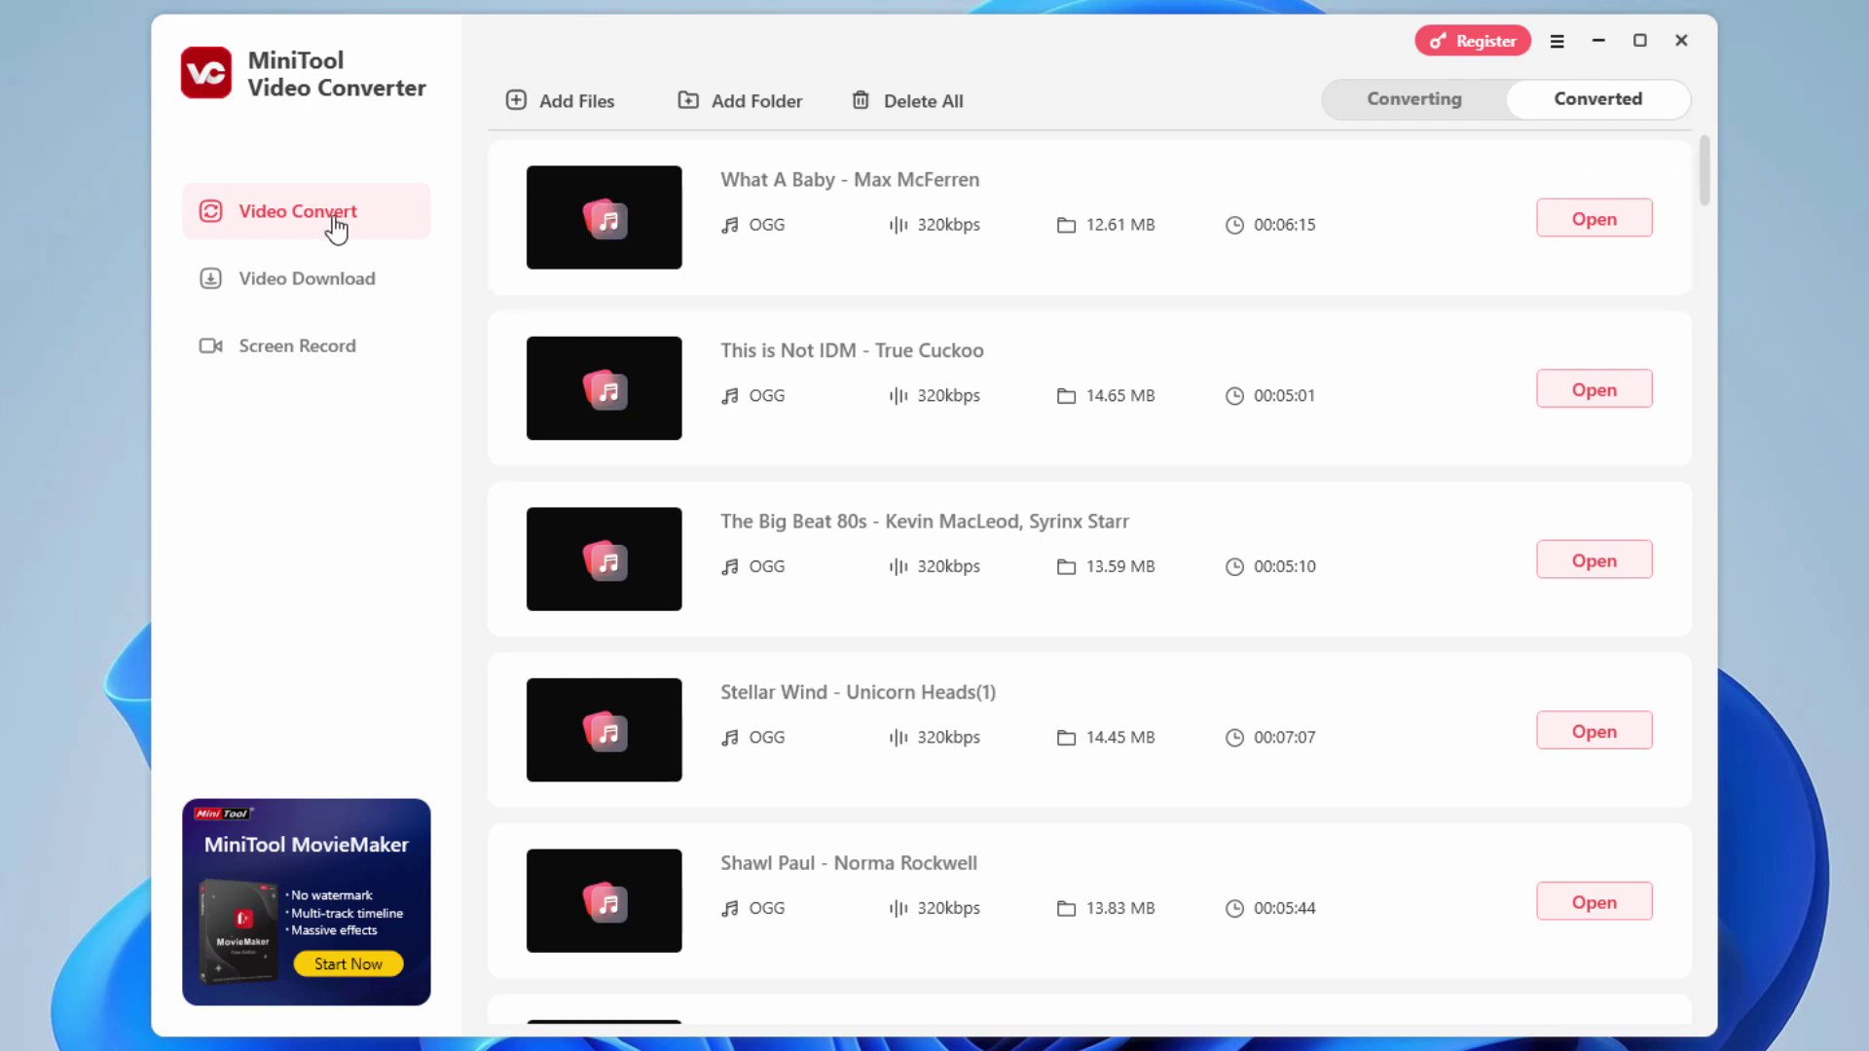
# - Import photoshop elements type behind subject.mp4 into the Converting queue
pyautogui.click(1407, 102)
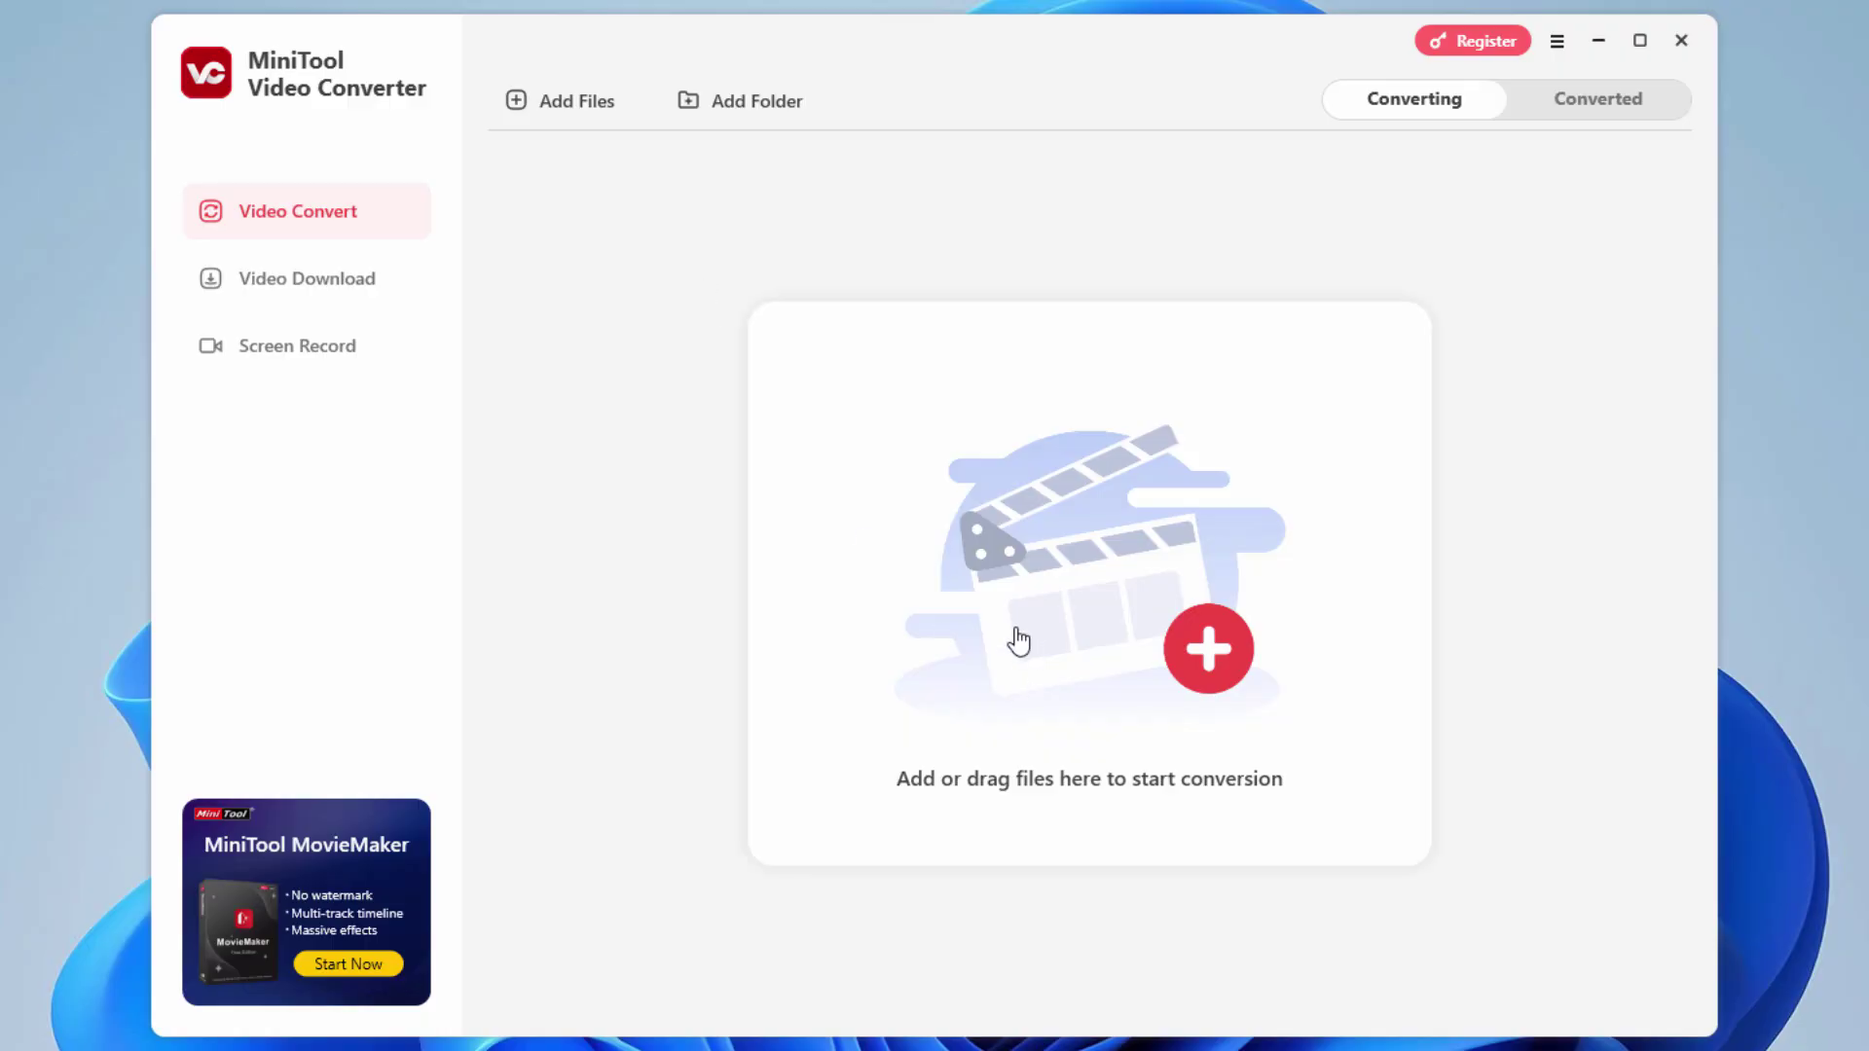
pyautogui.click(1042, 605)
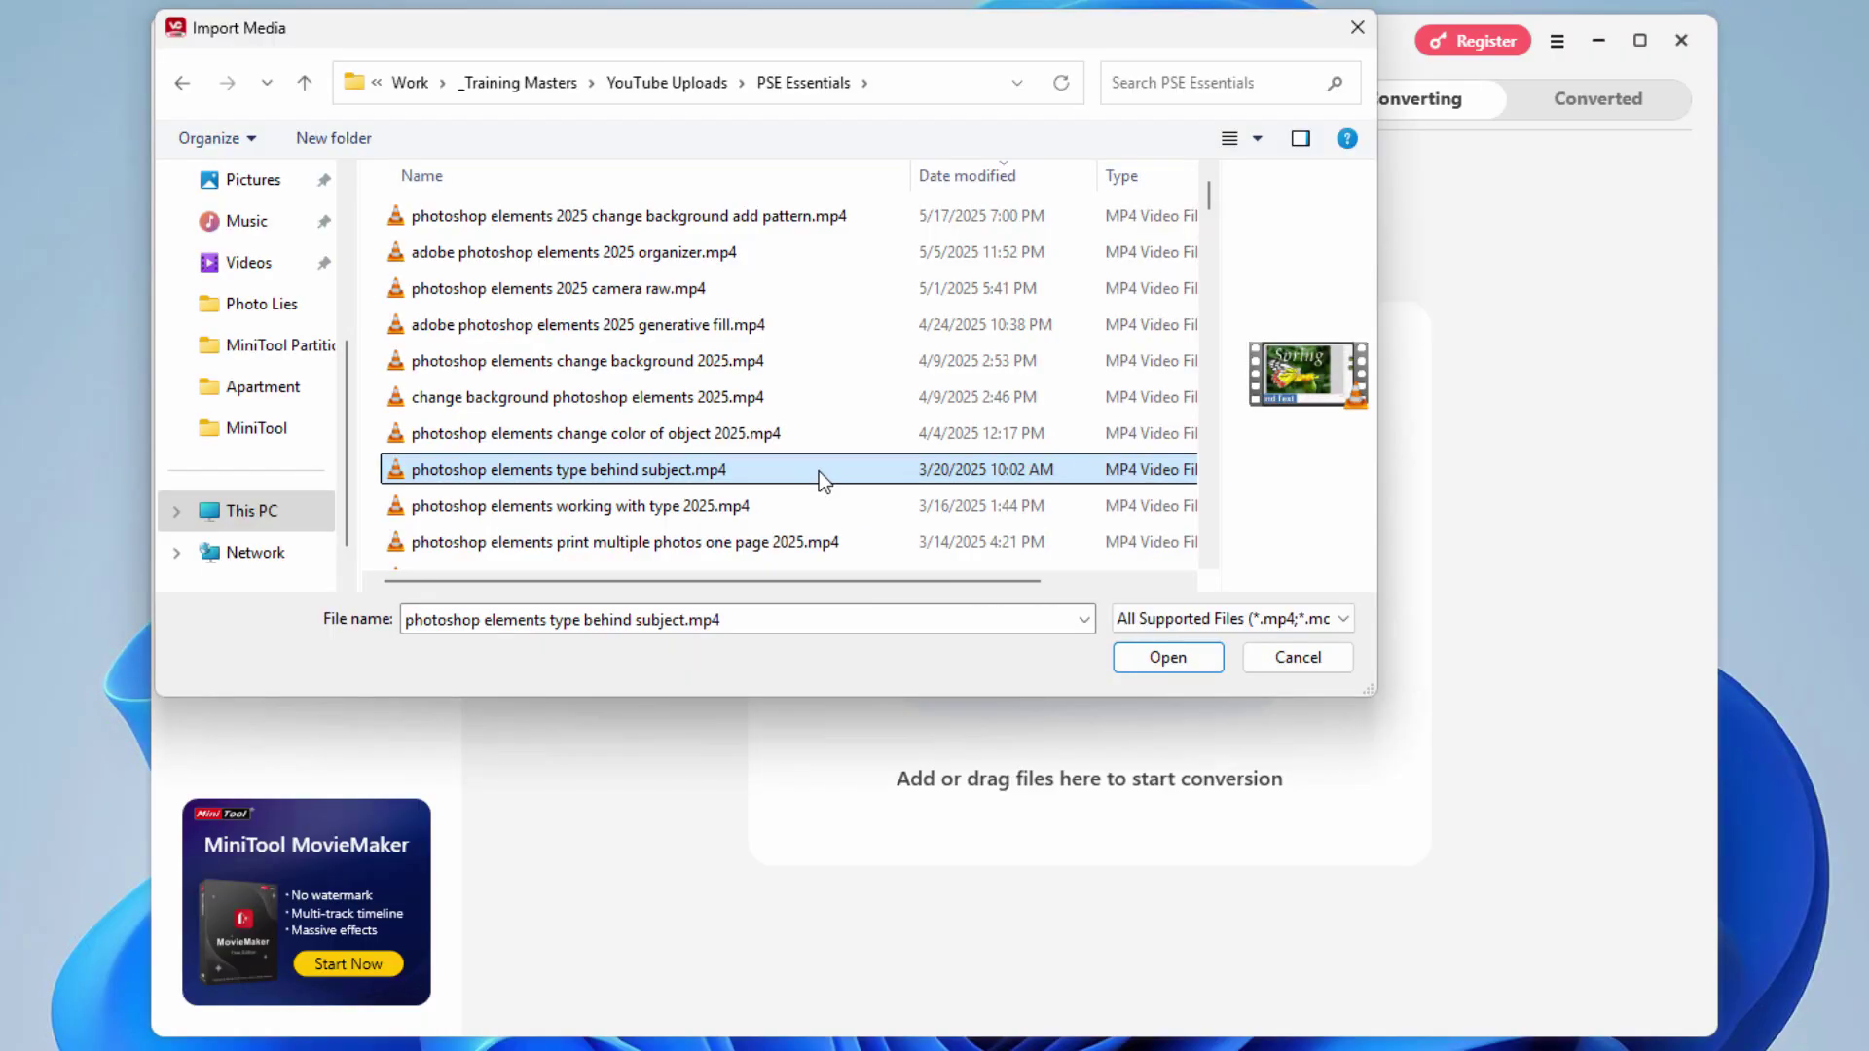
pyautogui.click(1161, 652)
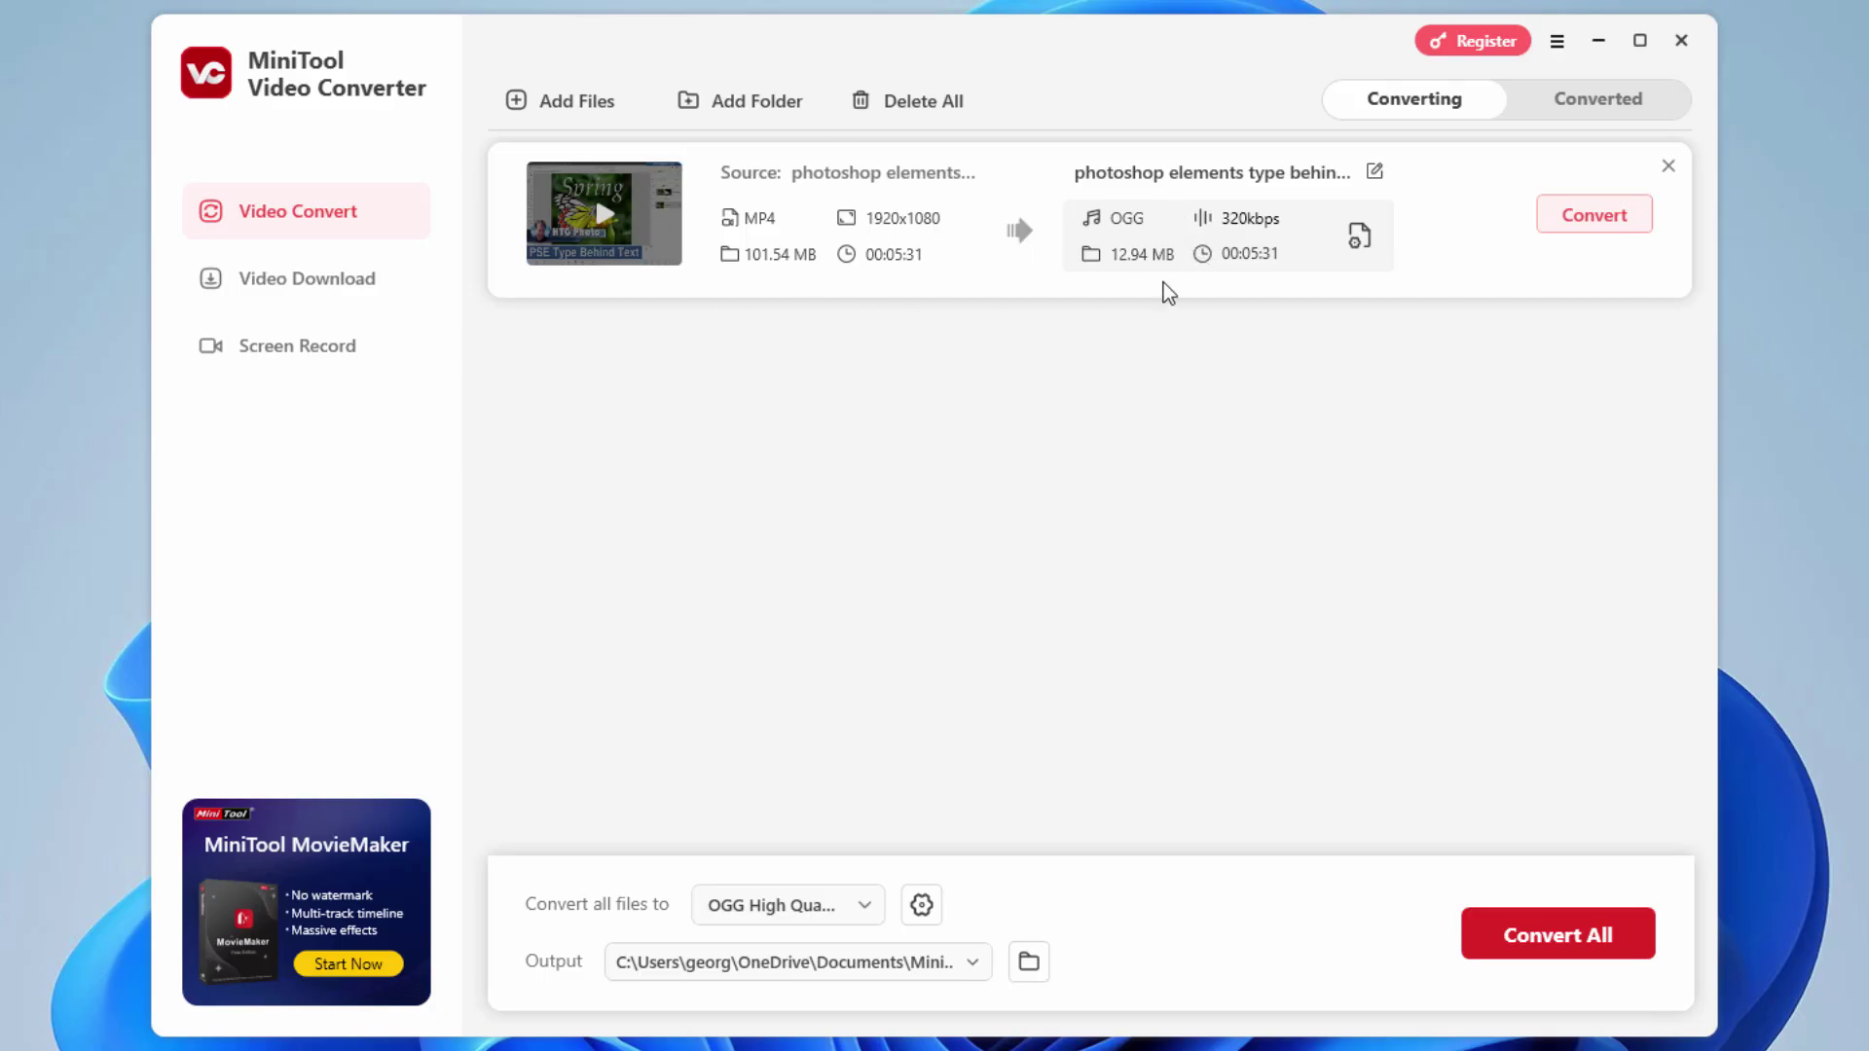
# - Set the queued video's output format to Video > MP4 > HD 720P (1280x720)
pyautogui.click(869, 907)
pyautogui.click(728, 276)
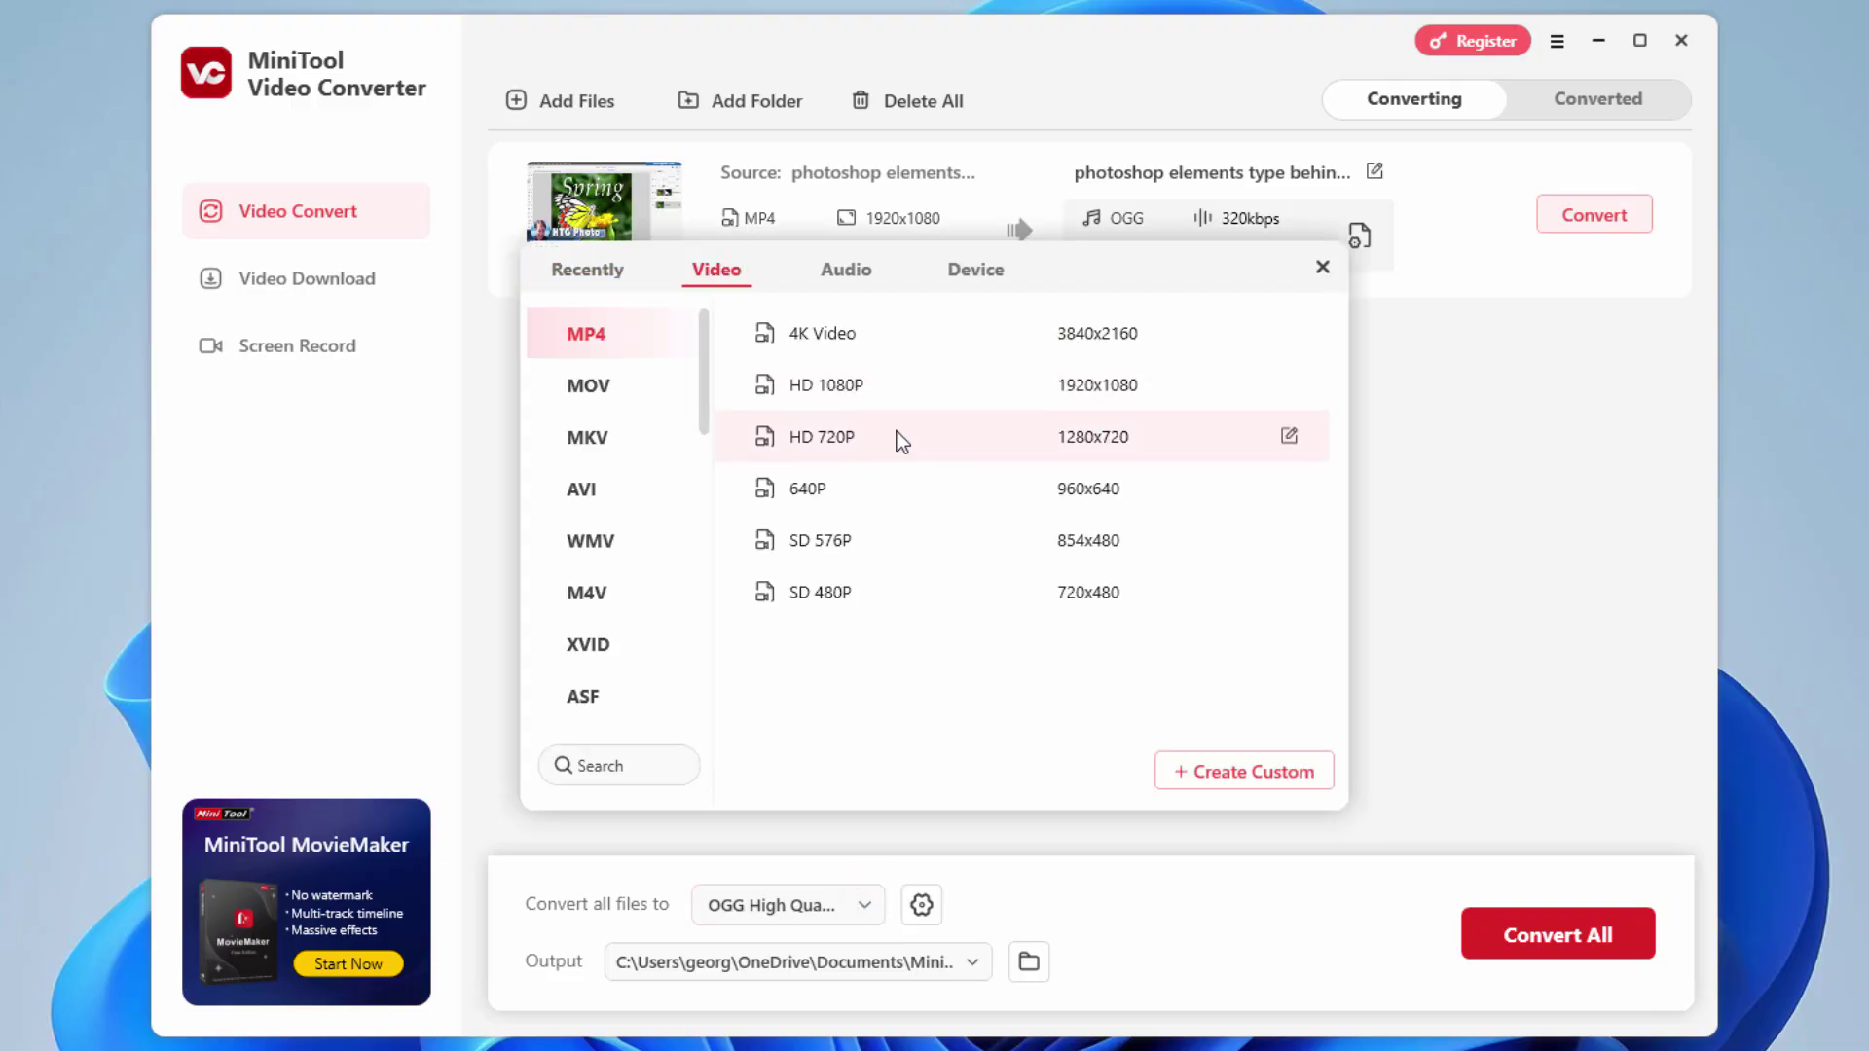
pyautogui.click(1104, 258)
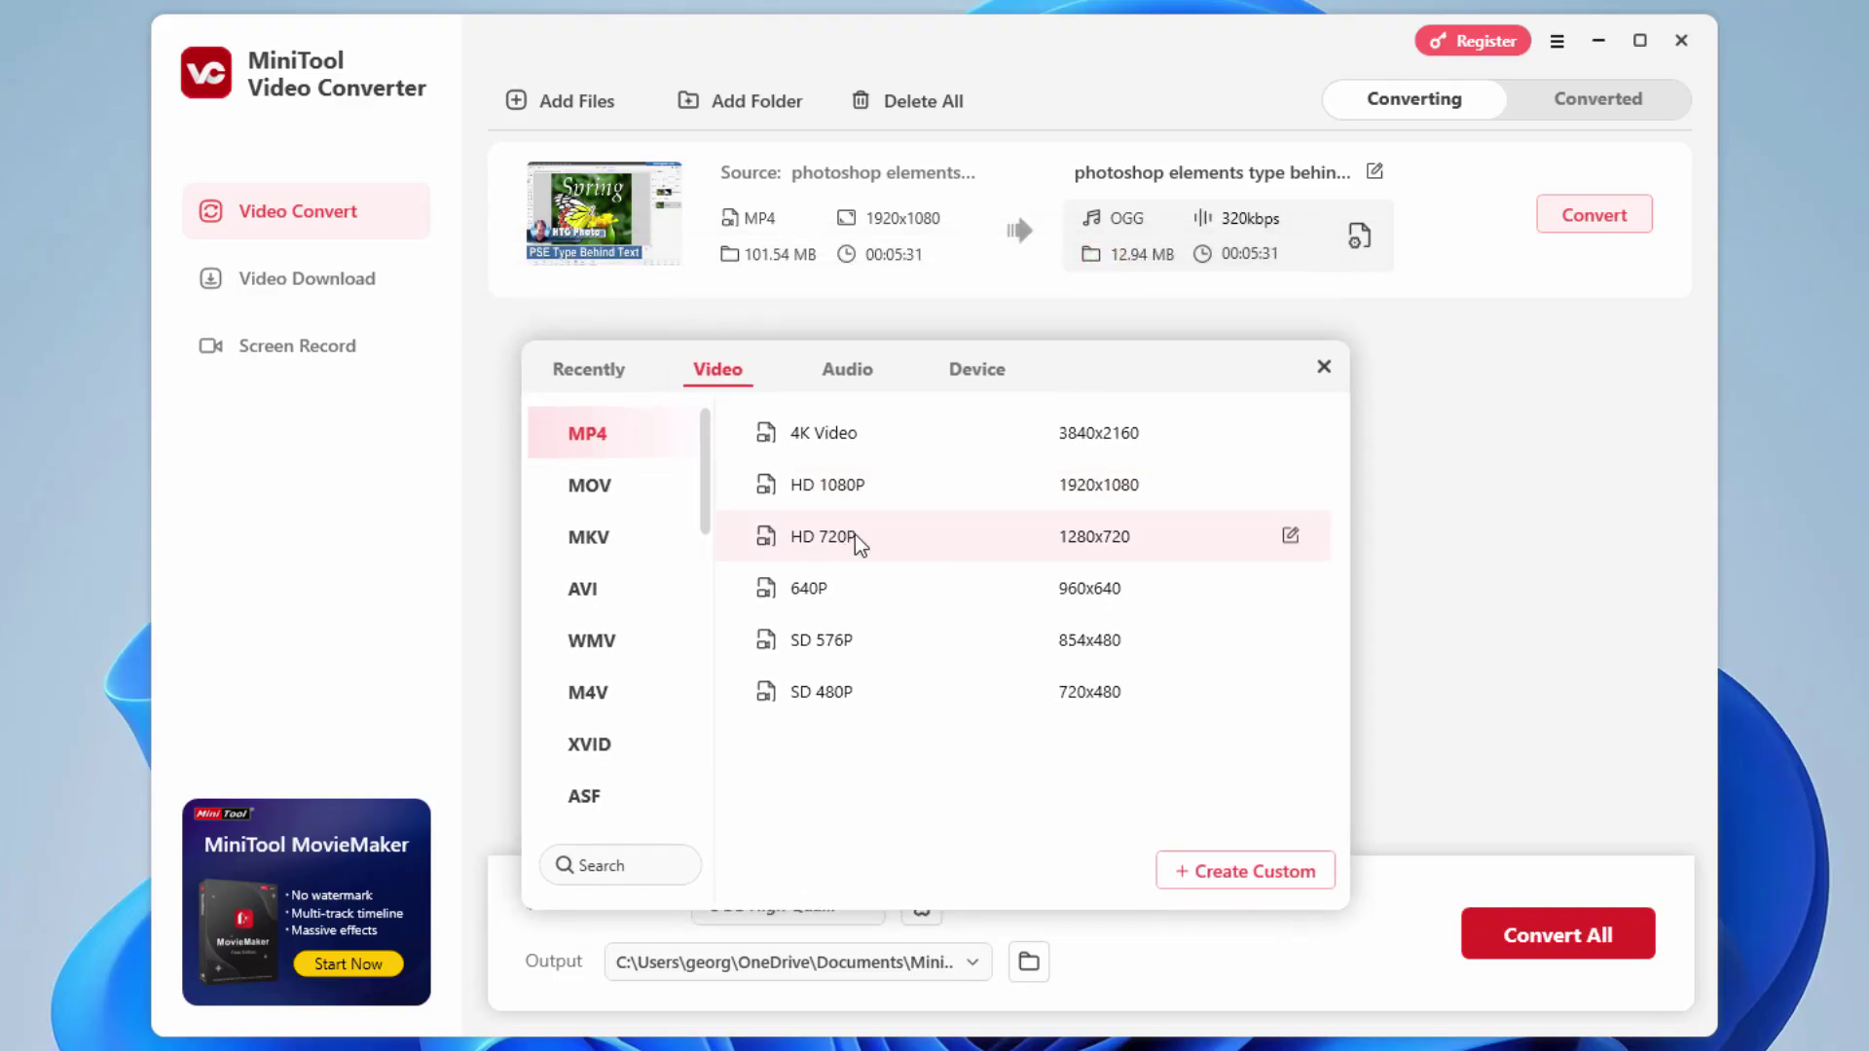
pyautogui.click(863, 536)
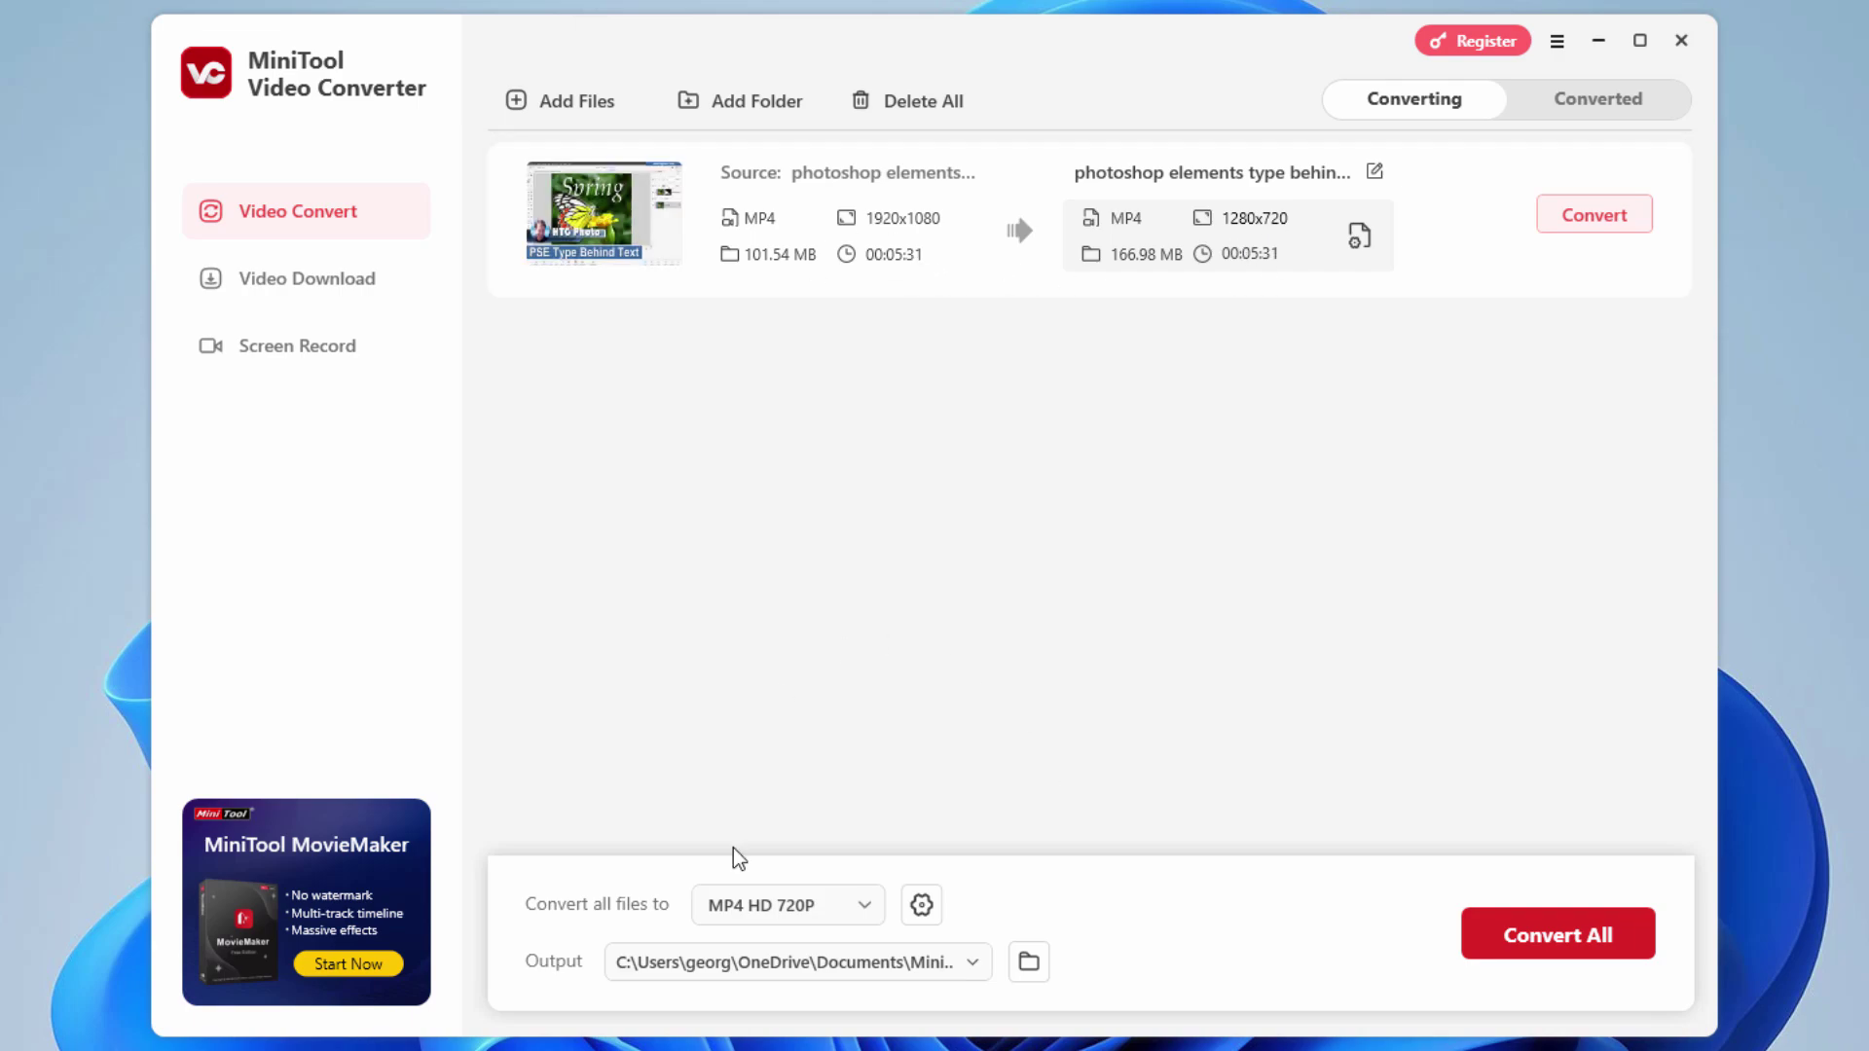
# - Look over the Audio and Video preset lists in the output format panel
pyautogui.click(1360, 235)
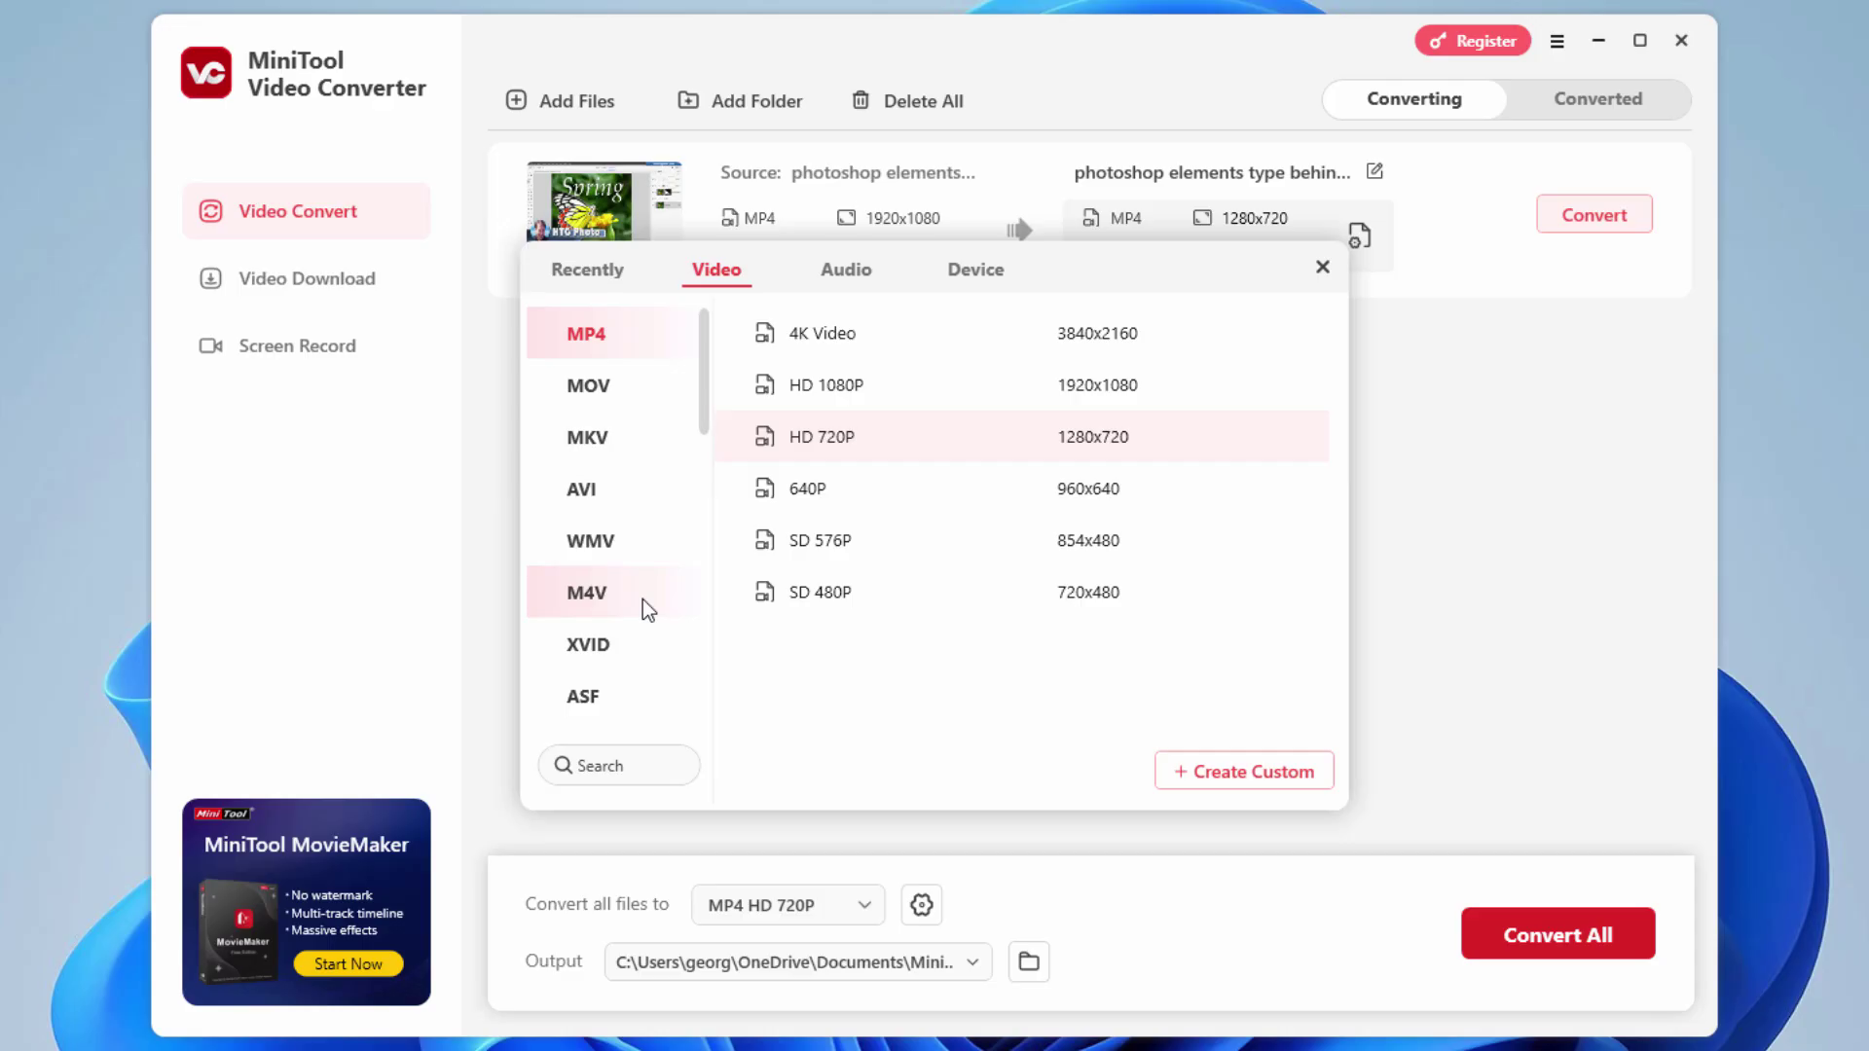
pyautogui.moveTo(707, 404); pyautogui.dragTo(872, 301)
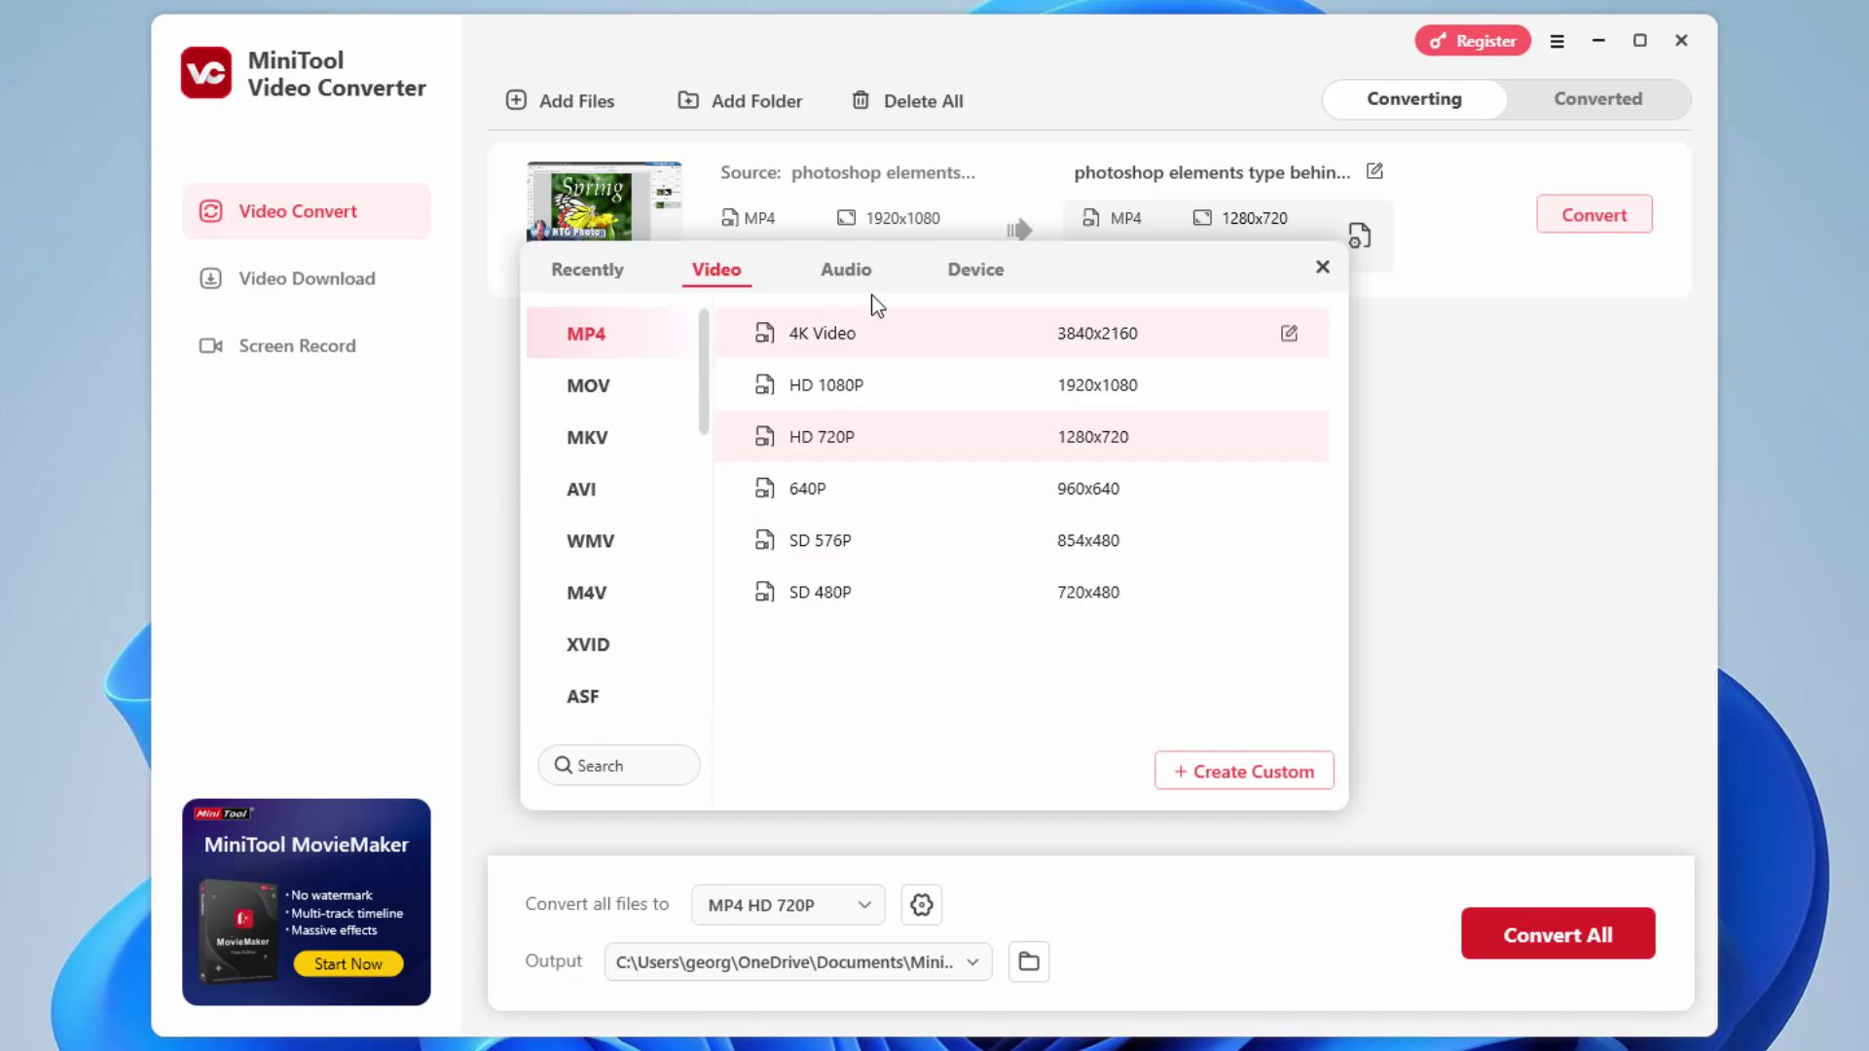
pyautogui.click(849, 272)
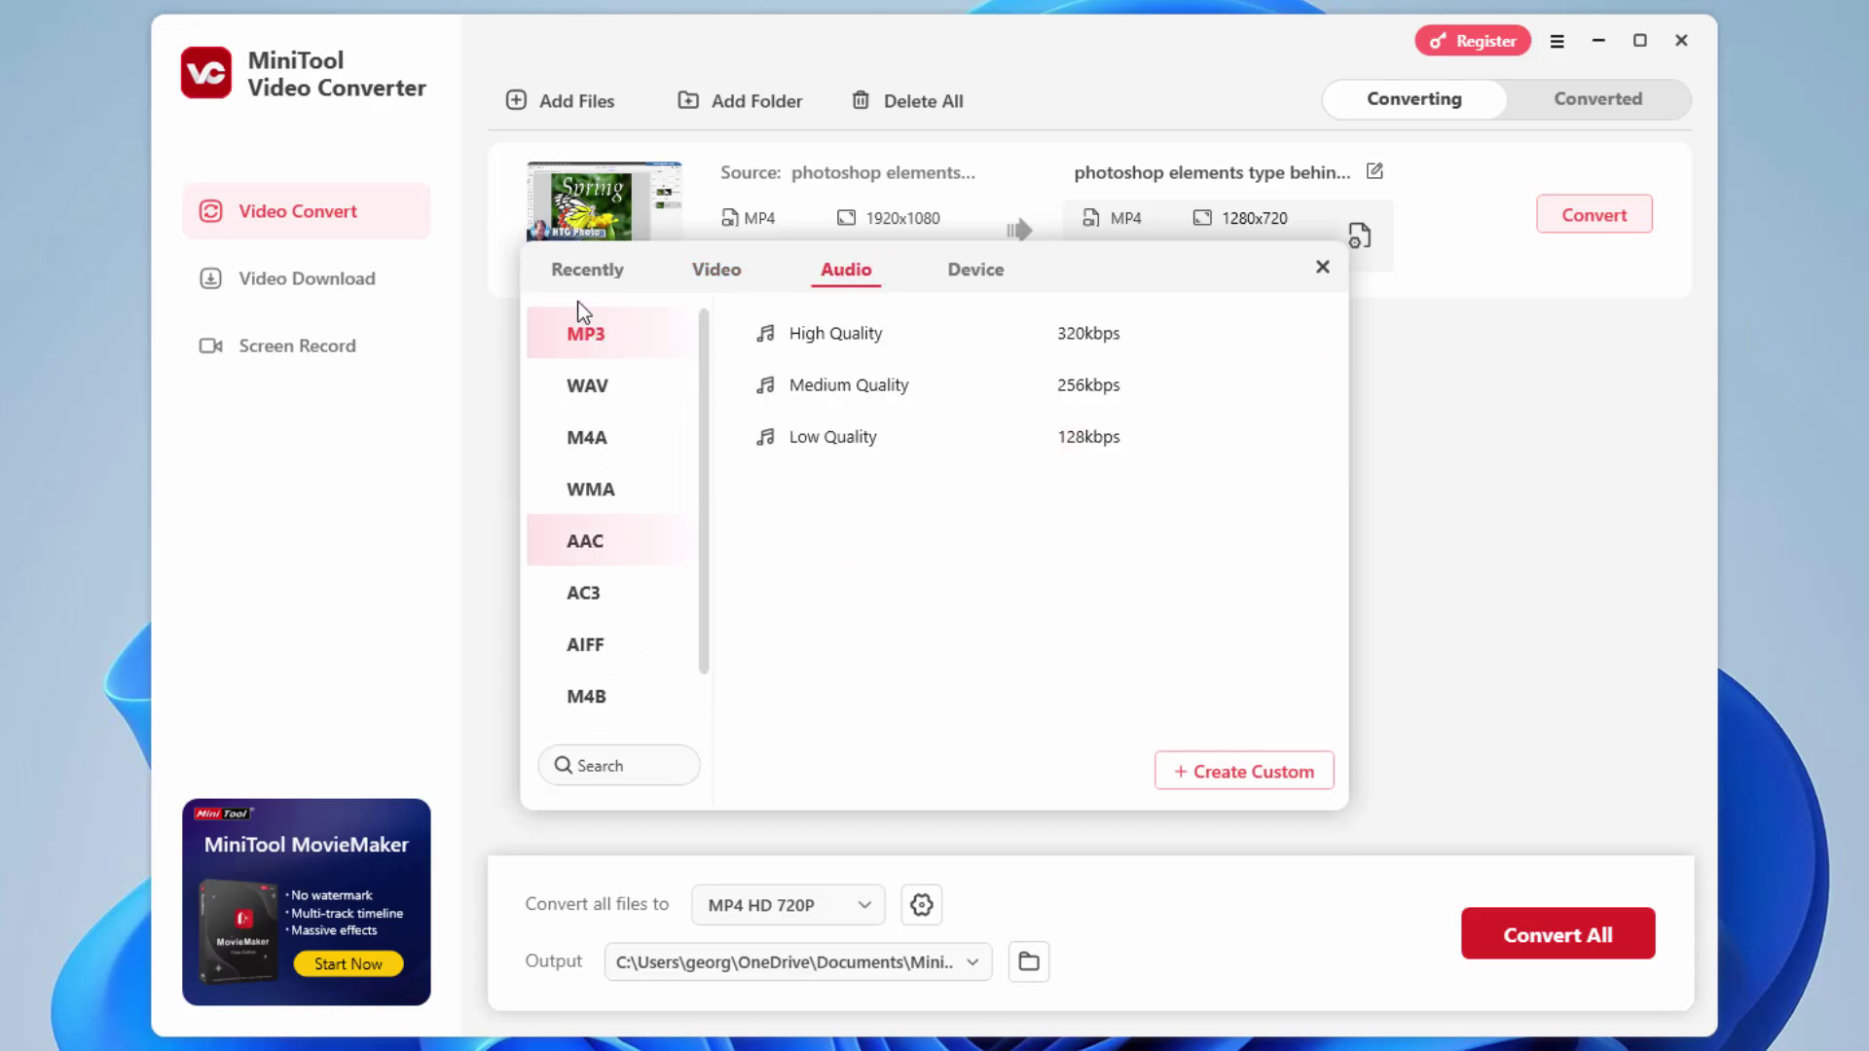
pyautogui.click(719, 272)
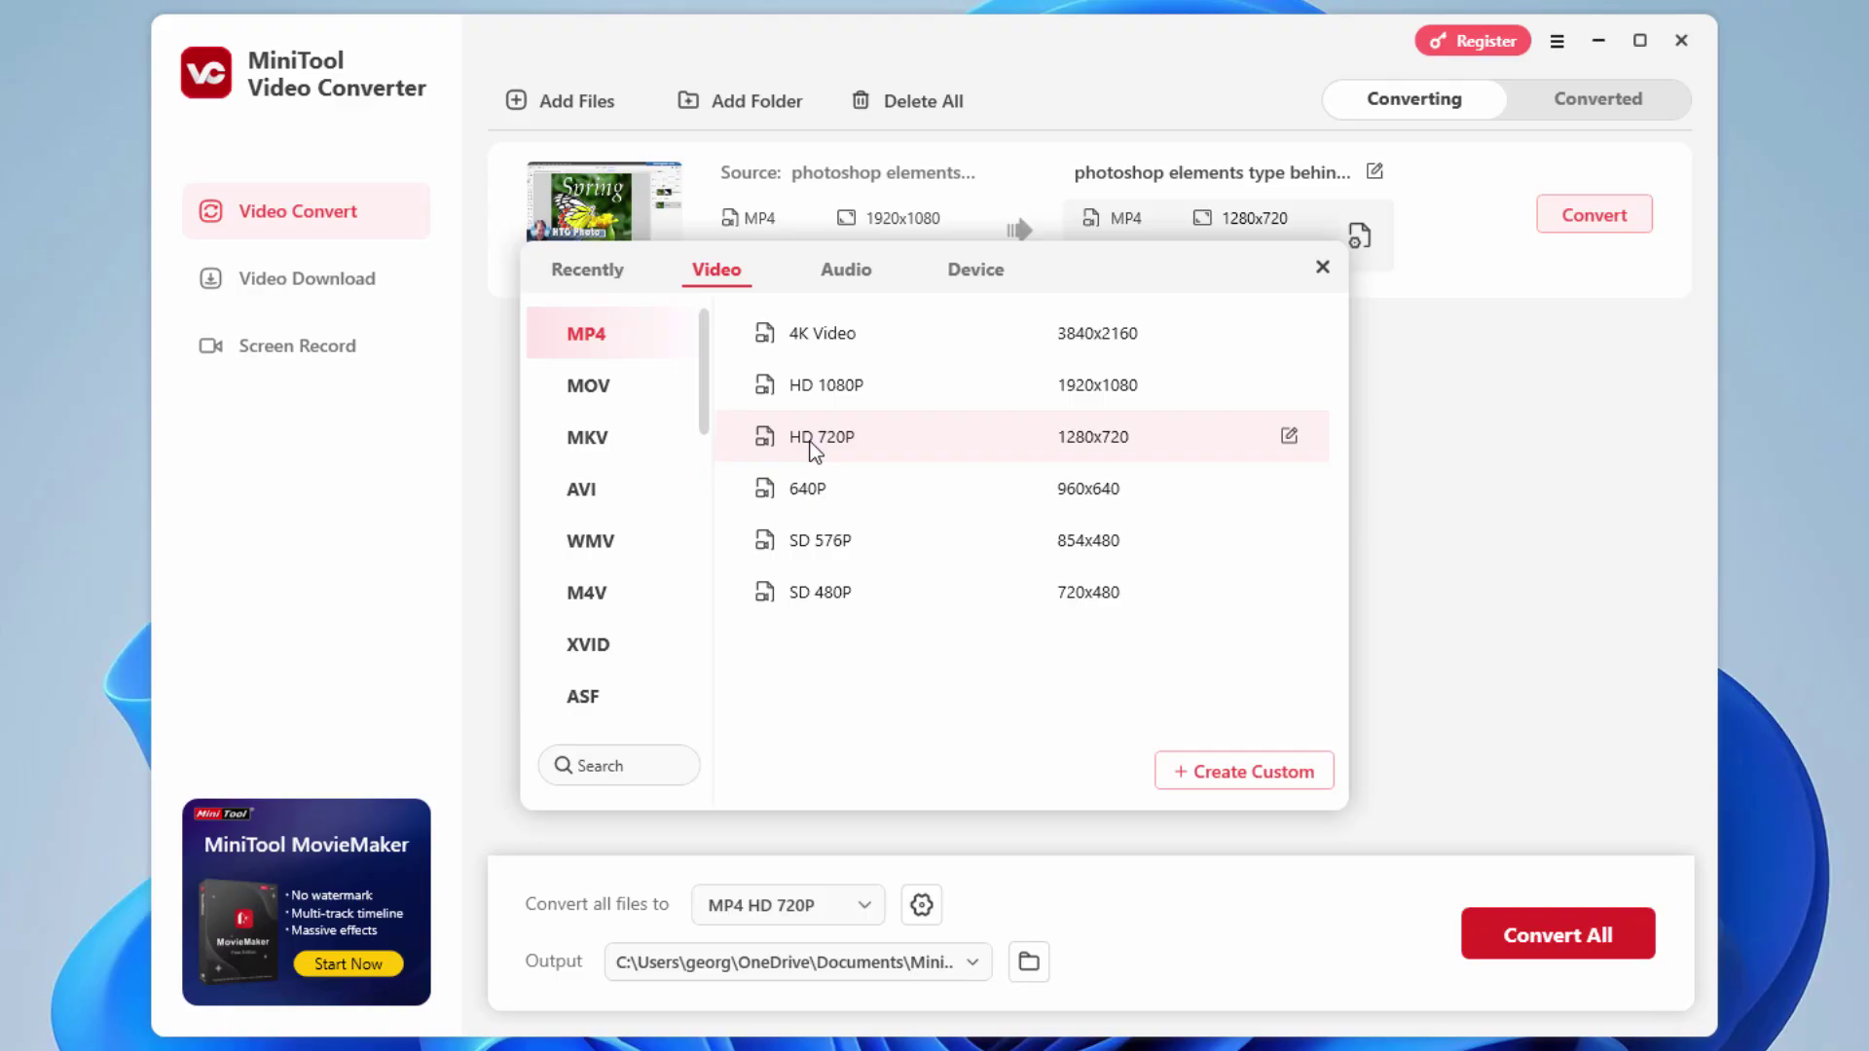
# - Create an HD 720P_Custom preset: High Quality, 1280x720, 10000 bitrate, AAC audio at 44100 Hz
pyautogui.click(1289, 434)
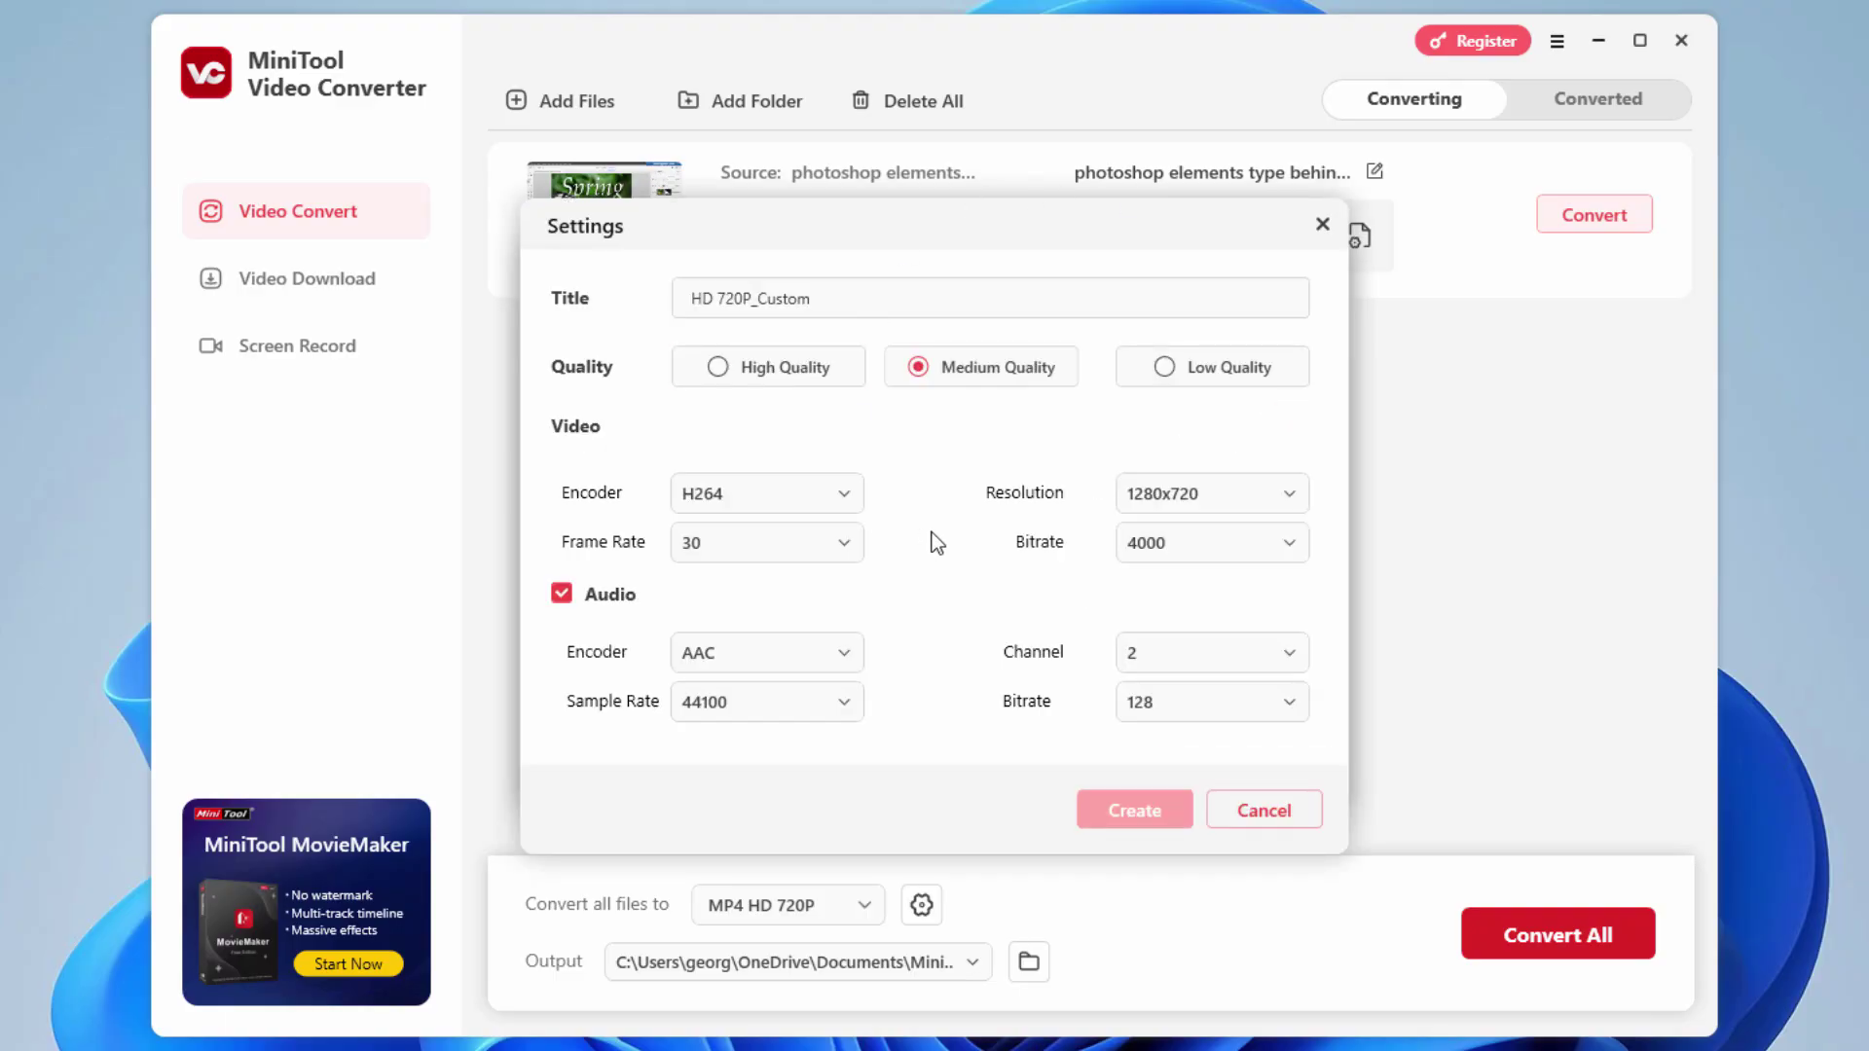
pyautogui.click(745, 375)
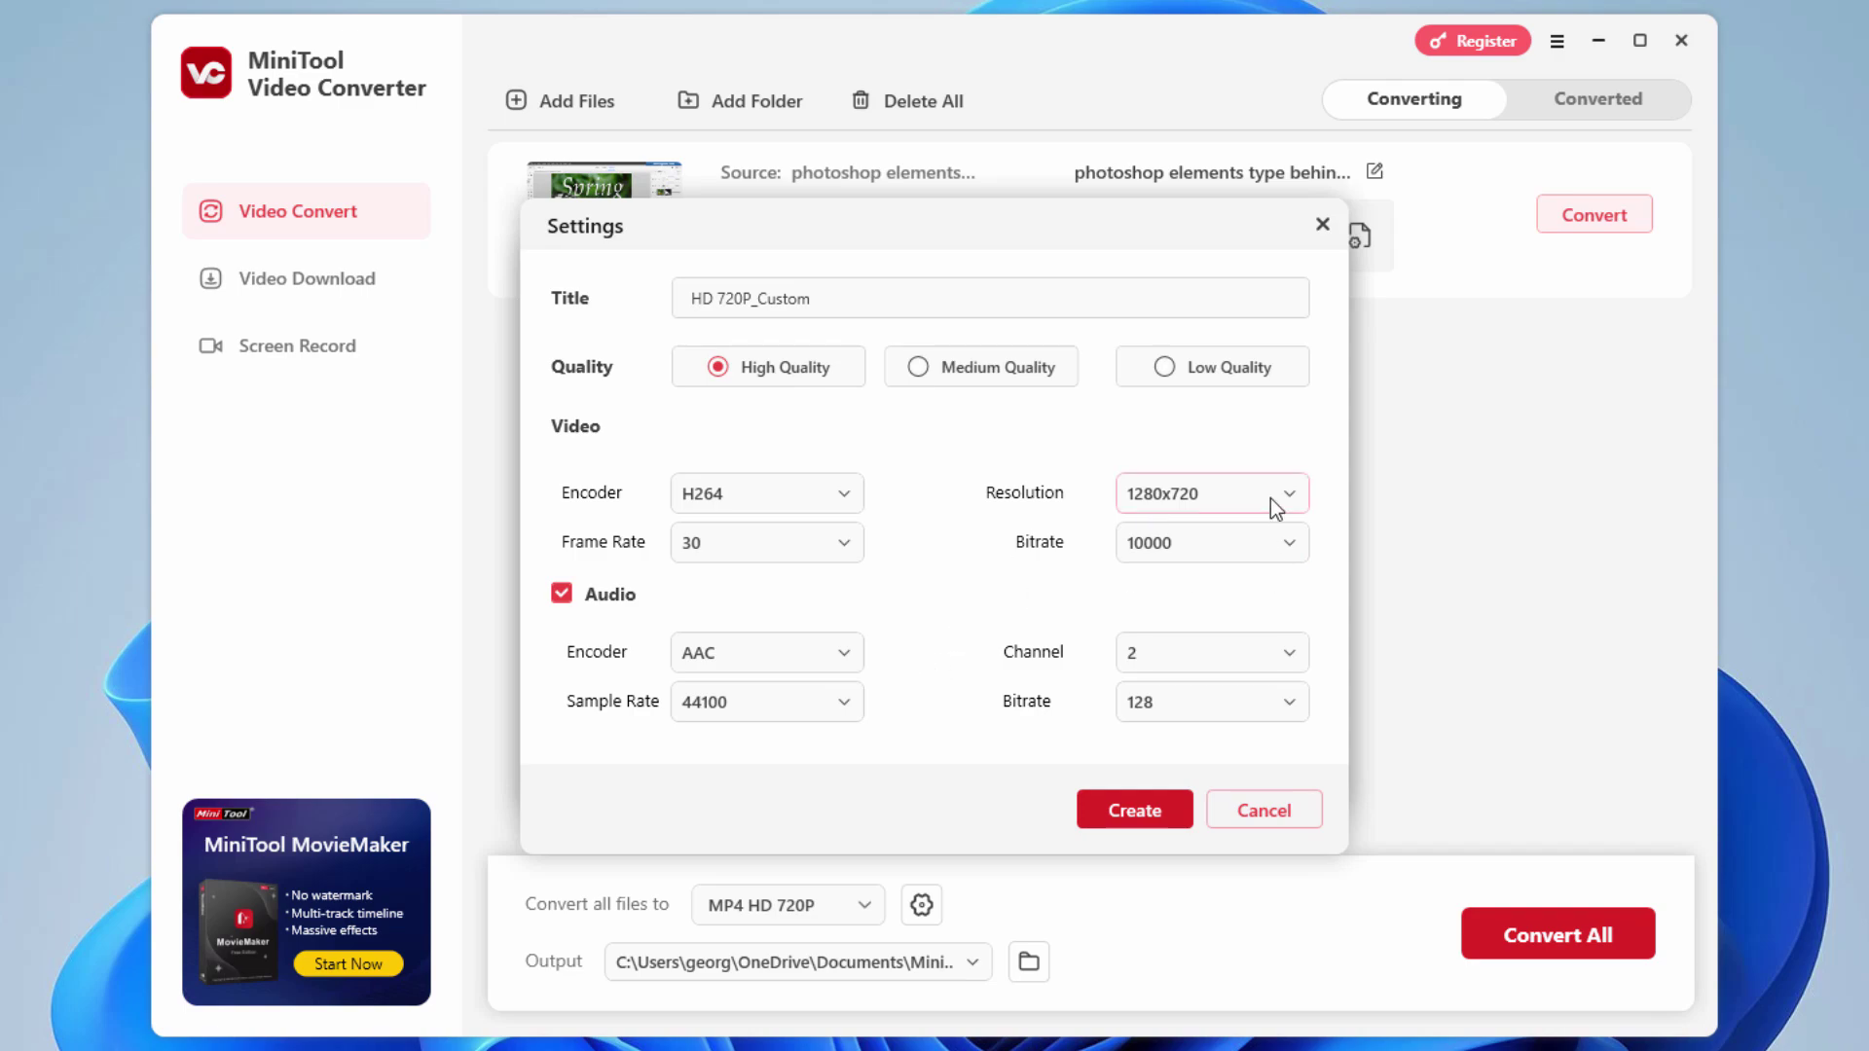
pyautogui.click(1298, 494)
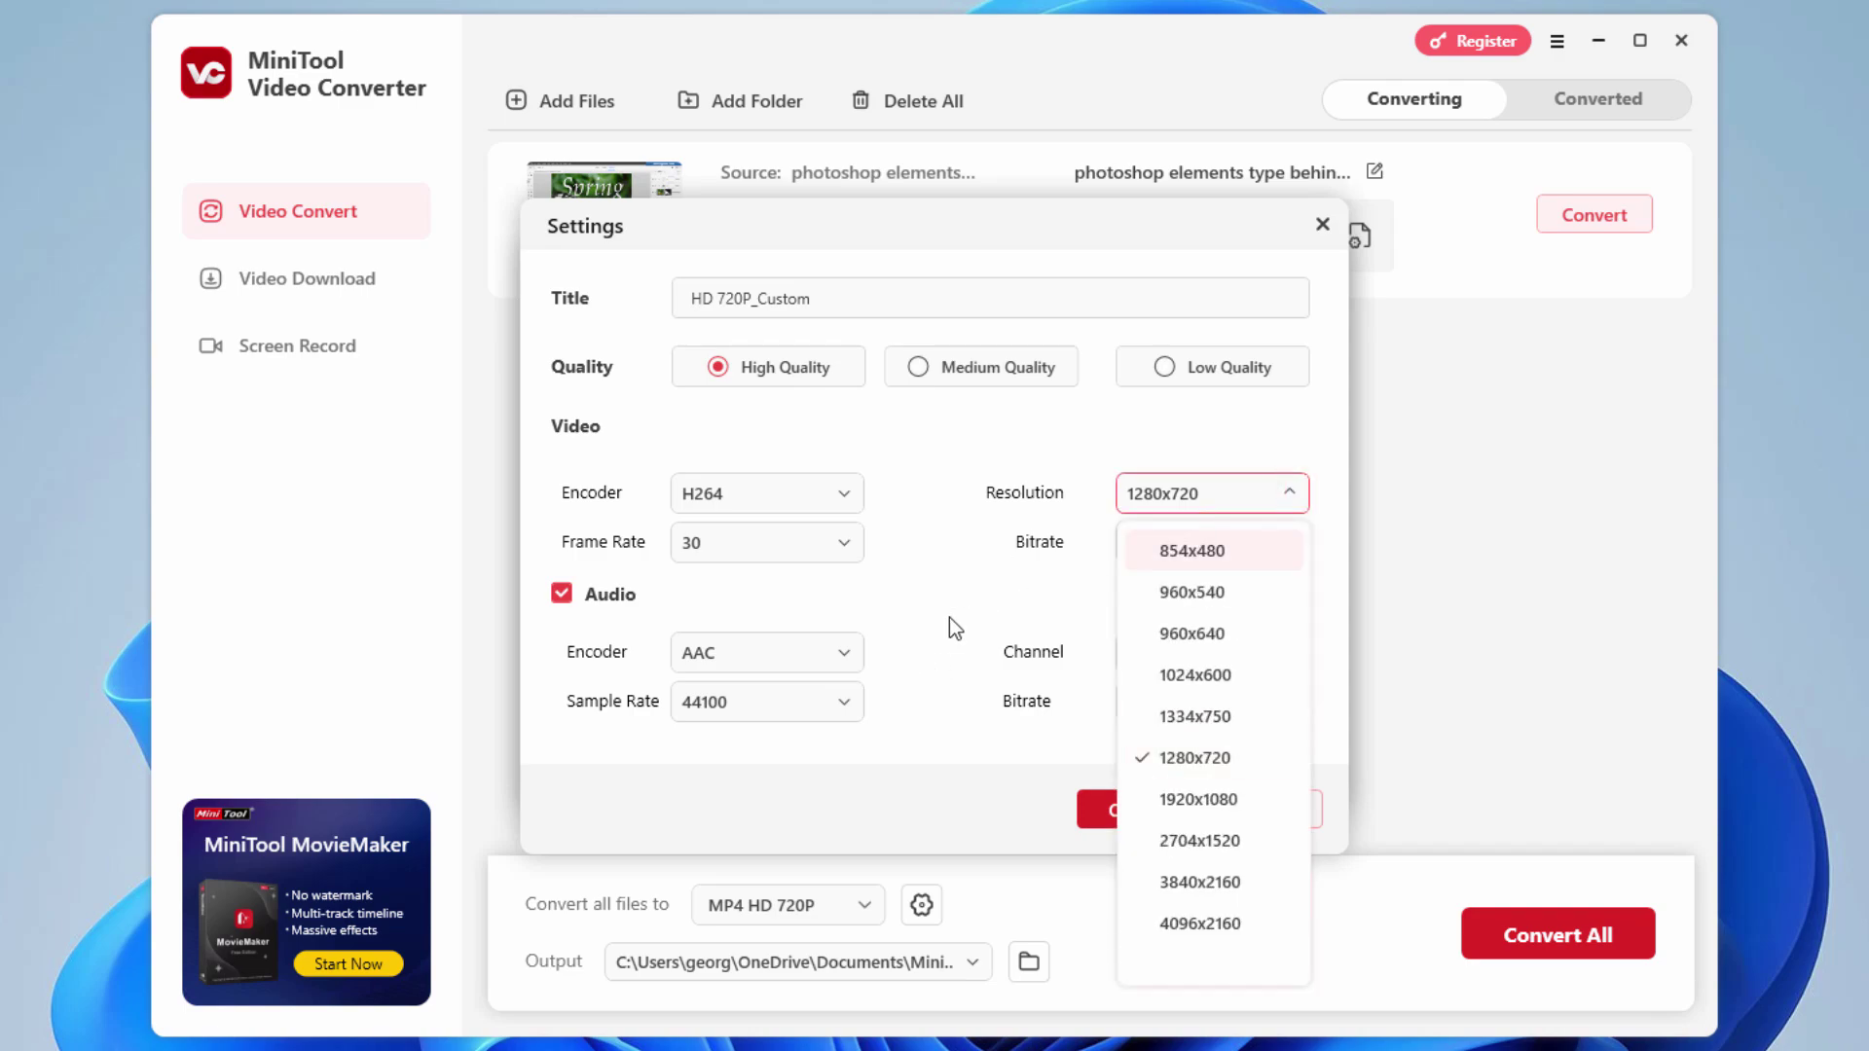
pyautogui.click(844, 653)
pyautogui.click(897, 636)
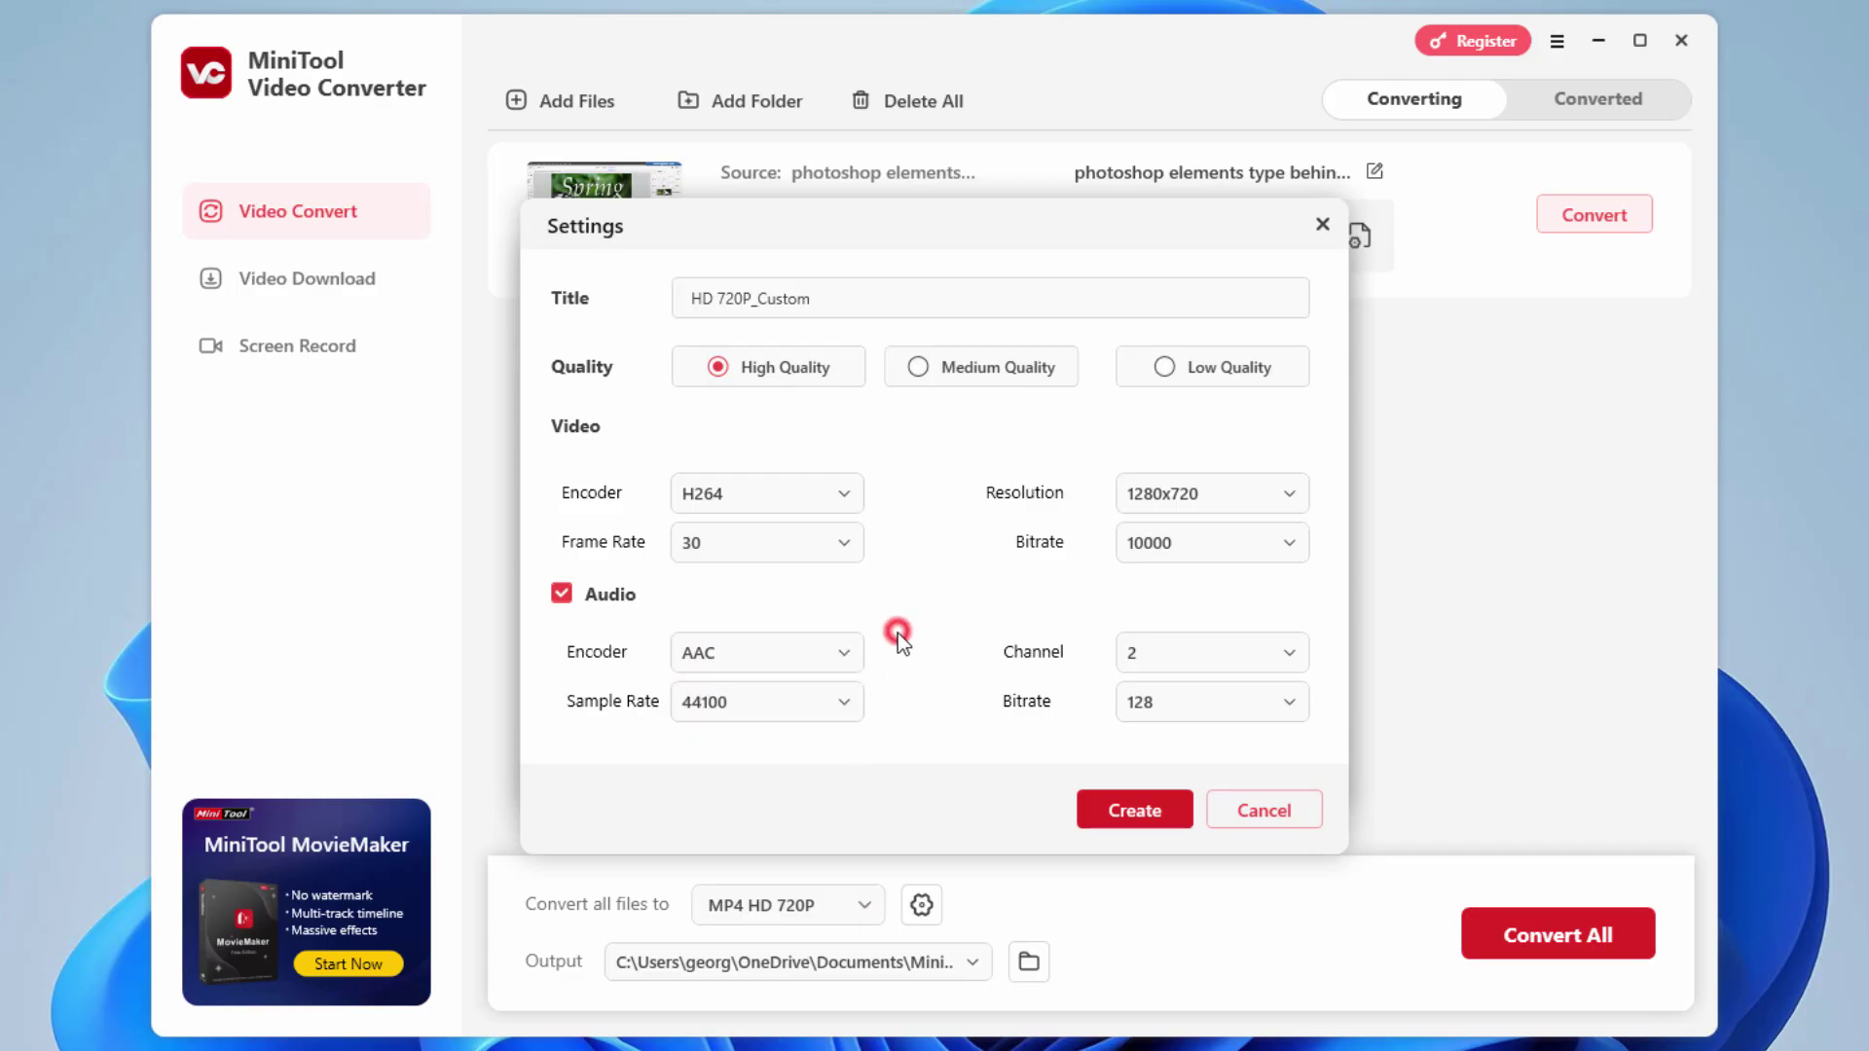
pyautogui.click(845, 701)
pyautogui.click(910, 681)
pyautogui.click(1134, 809)
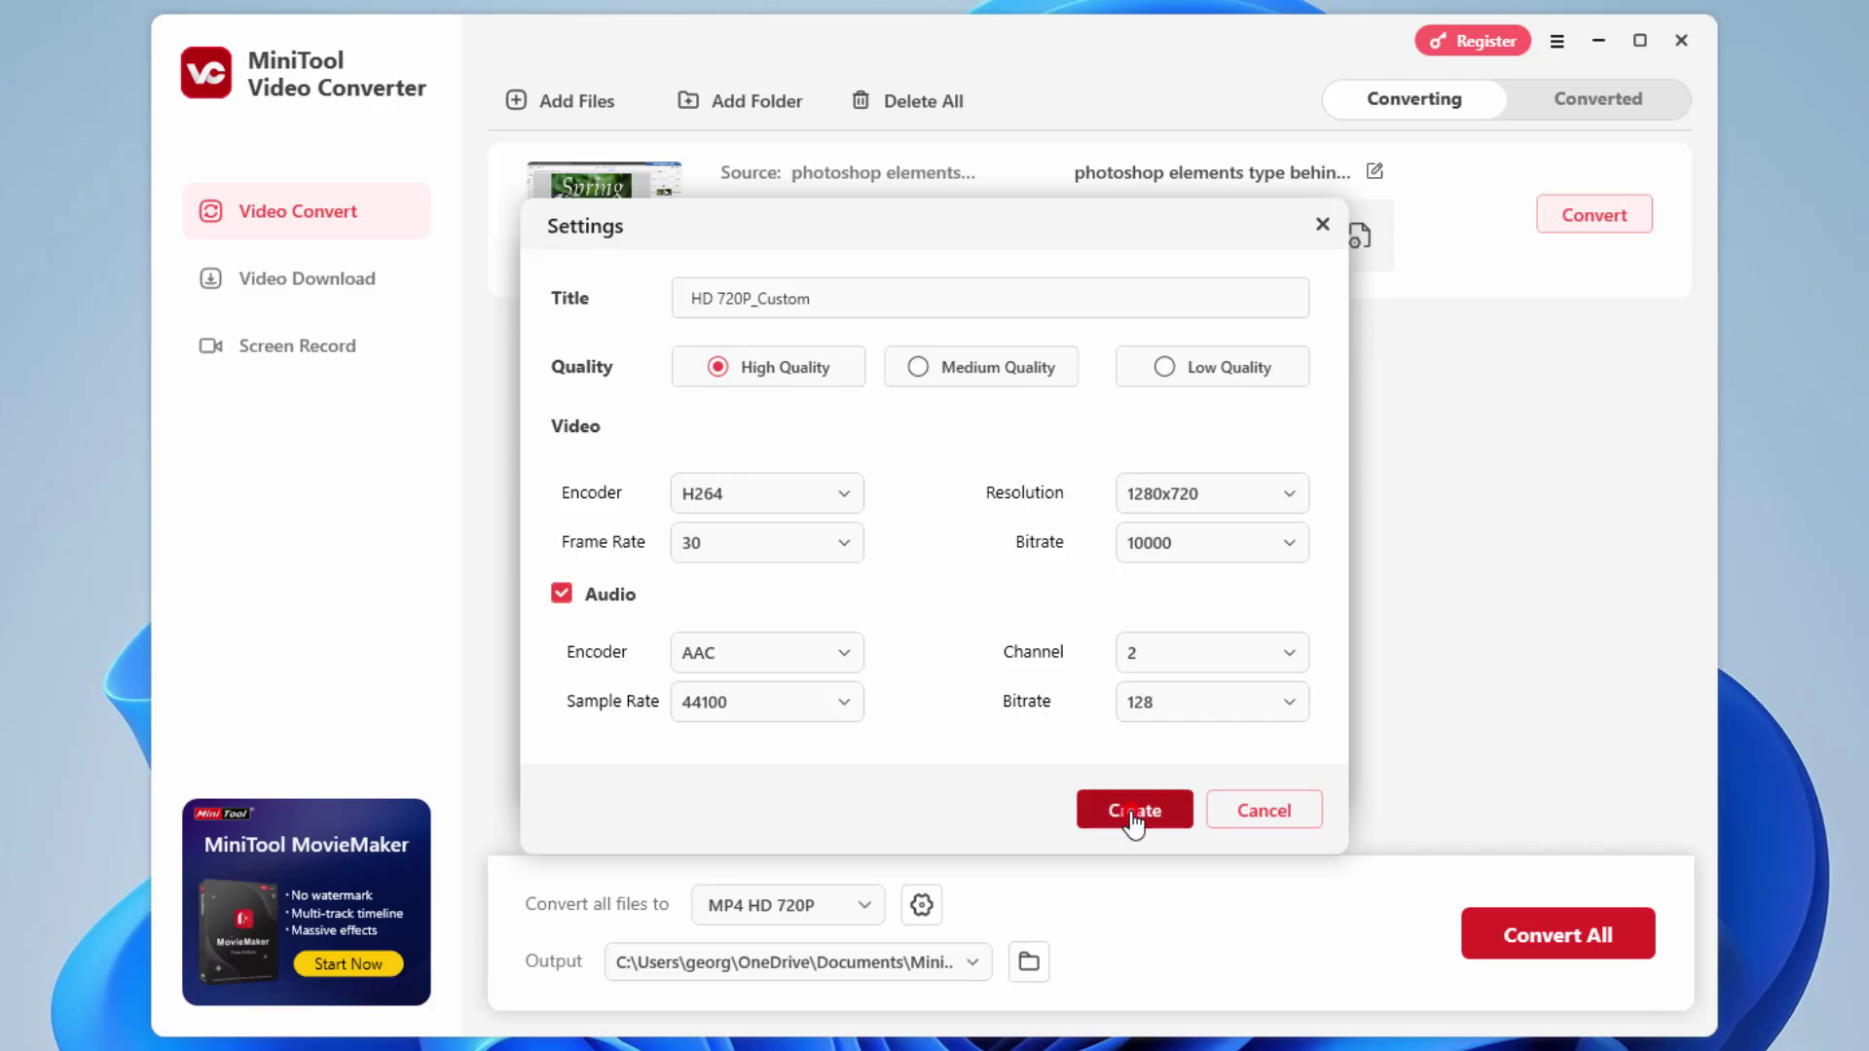
pyautogui.click(600, 247)
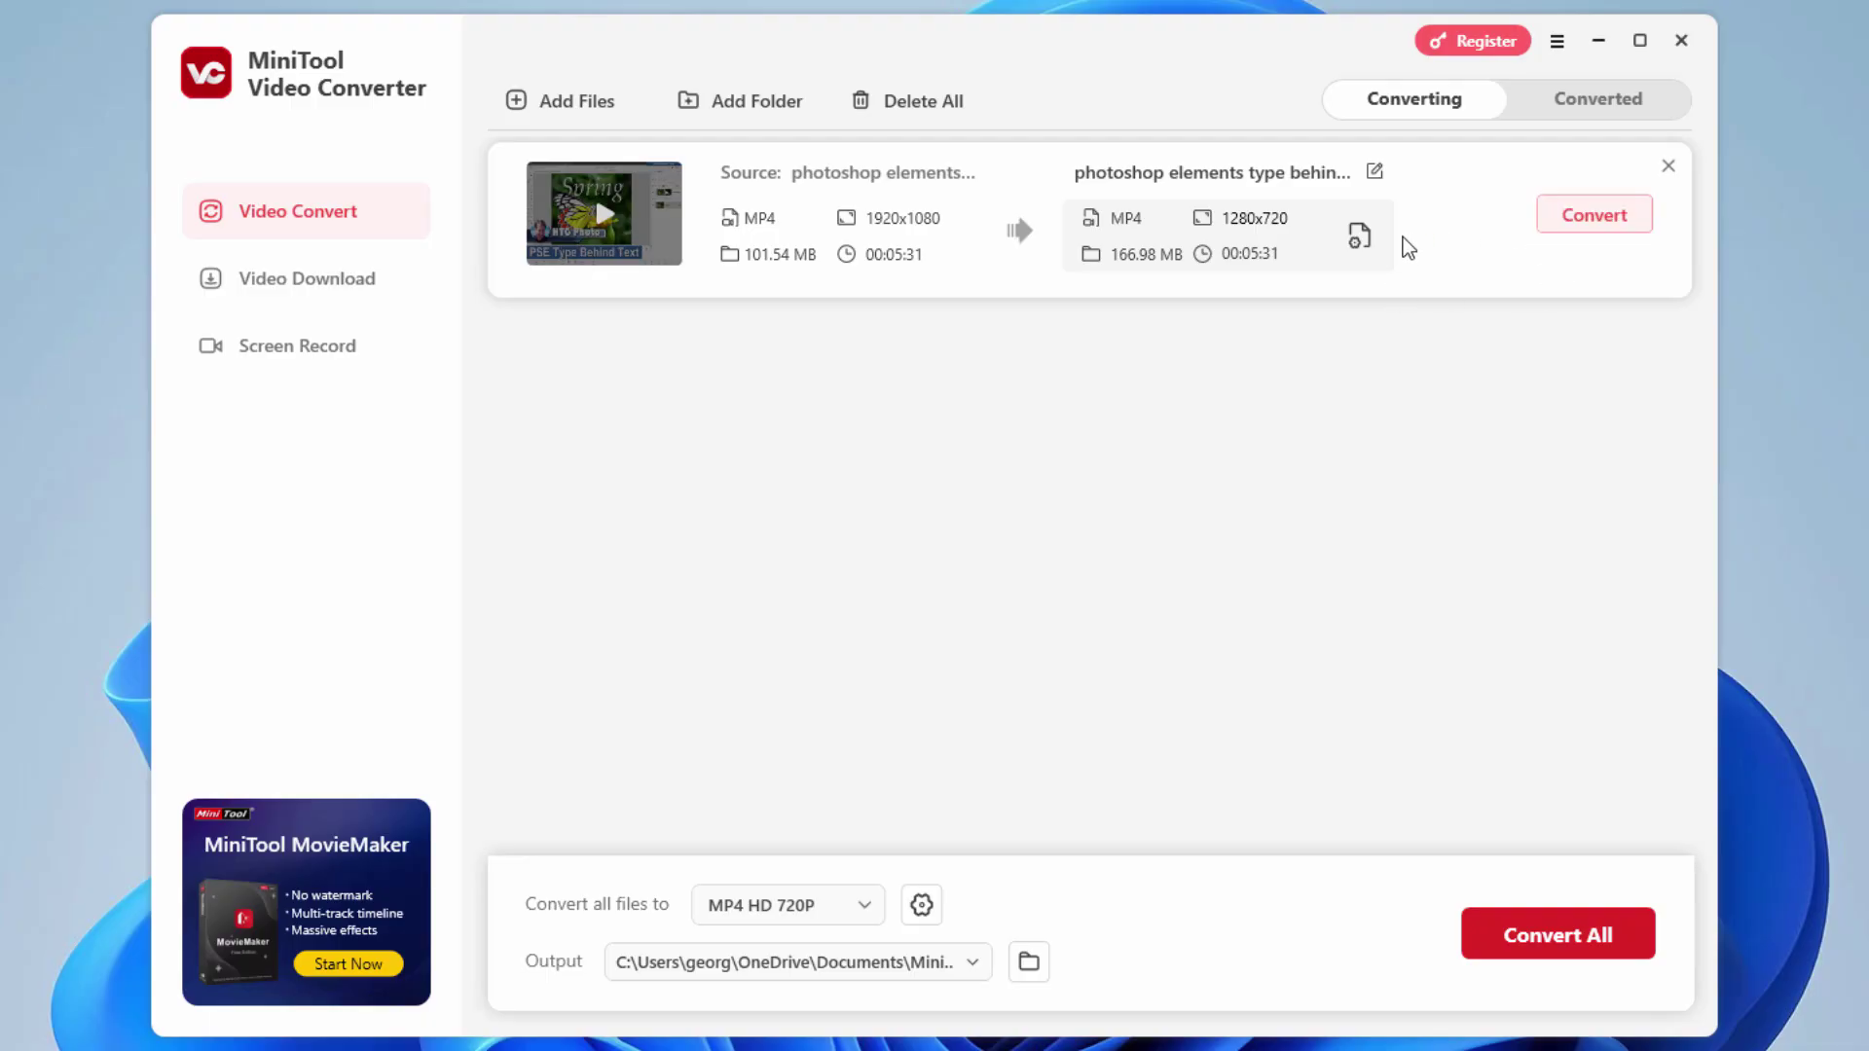
# - Convert the photoshop elements video to a 1280x720 MP4 of 93.69 MB
pyautogui.click(1593, 215)
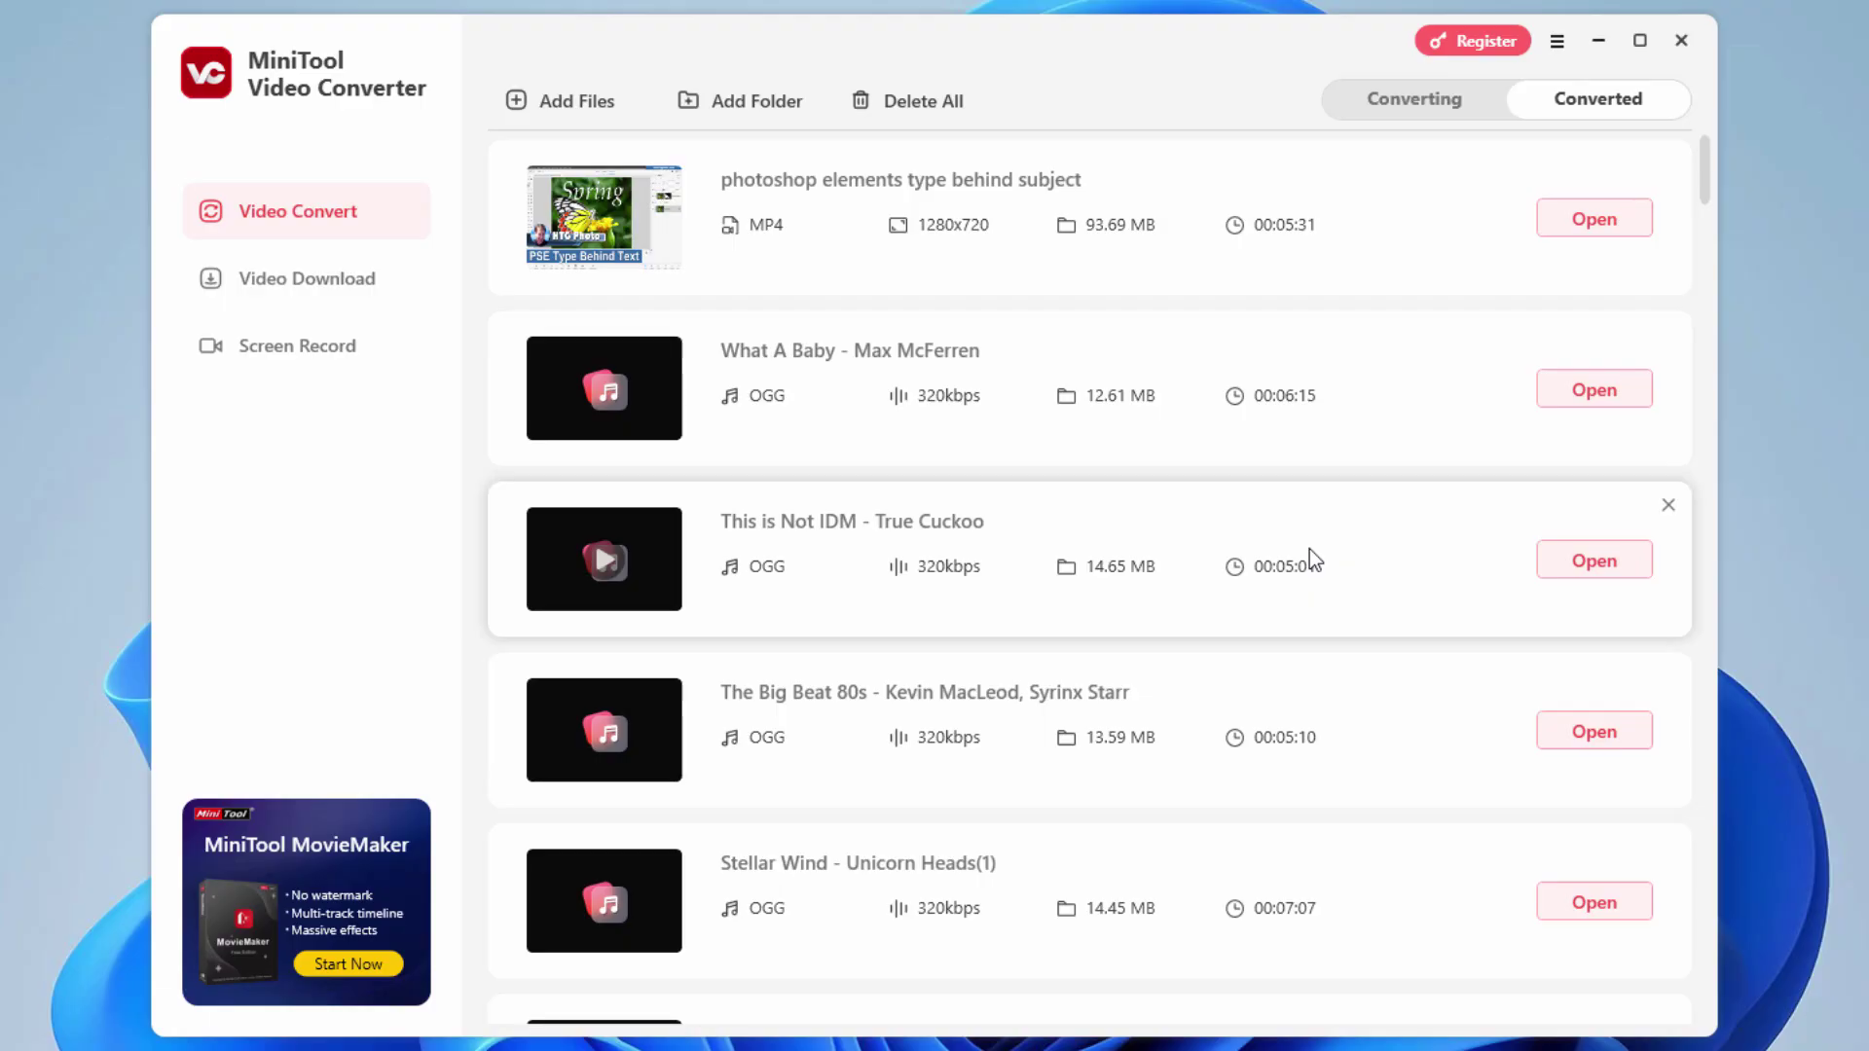
pyautogui.click(1602, 223)
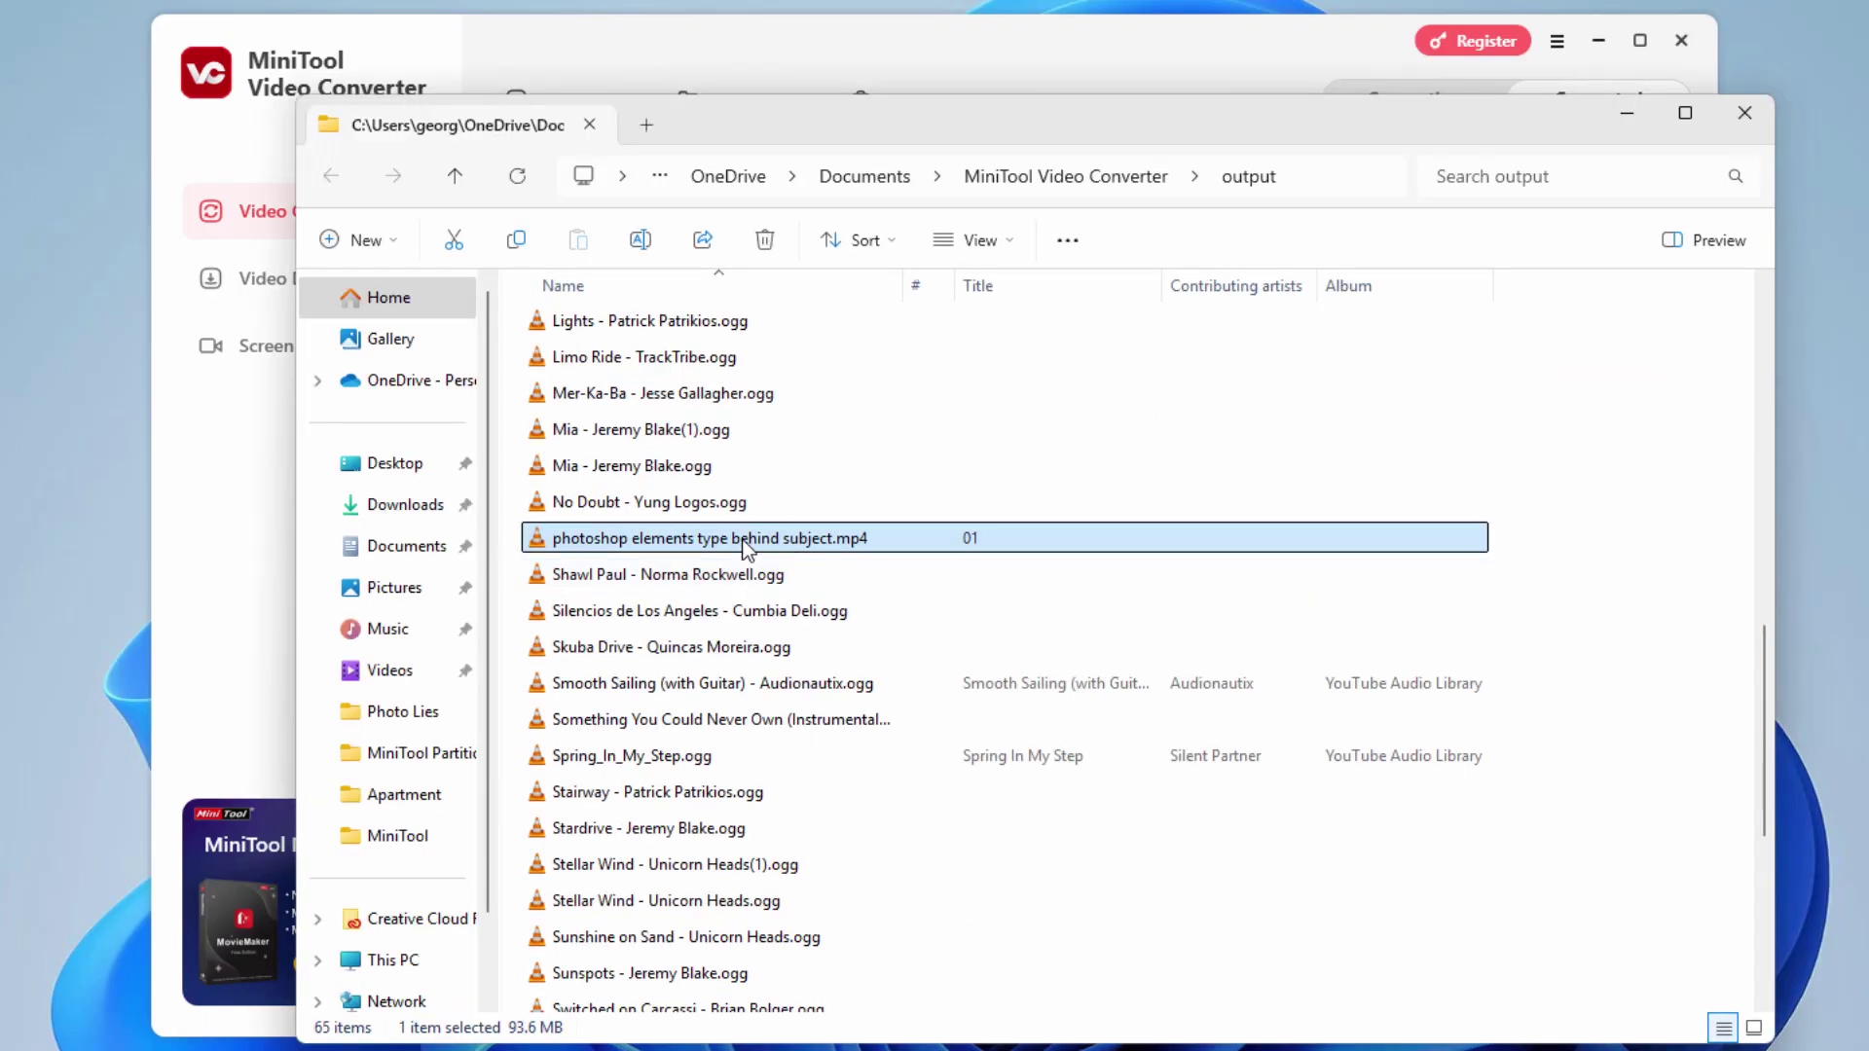
pyautogui.click(743, 537)
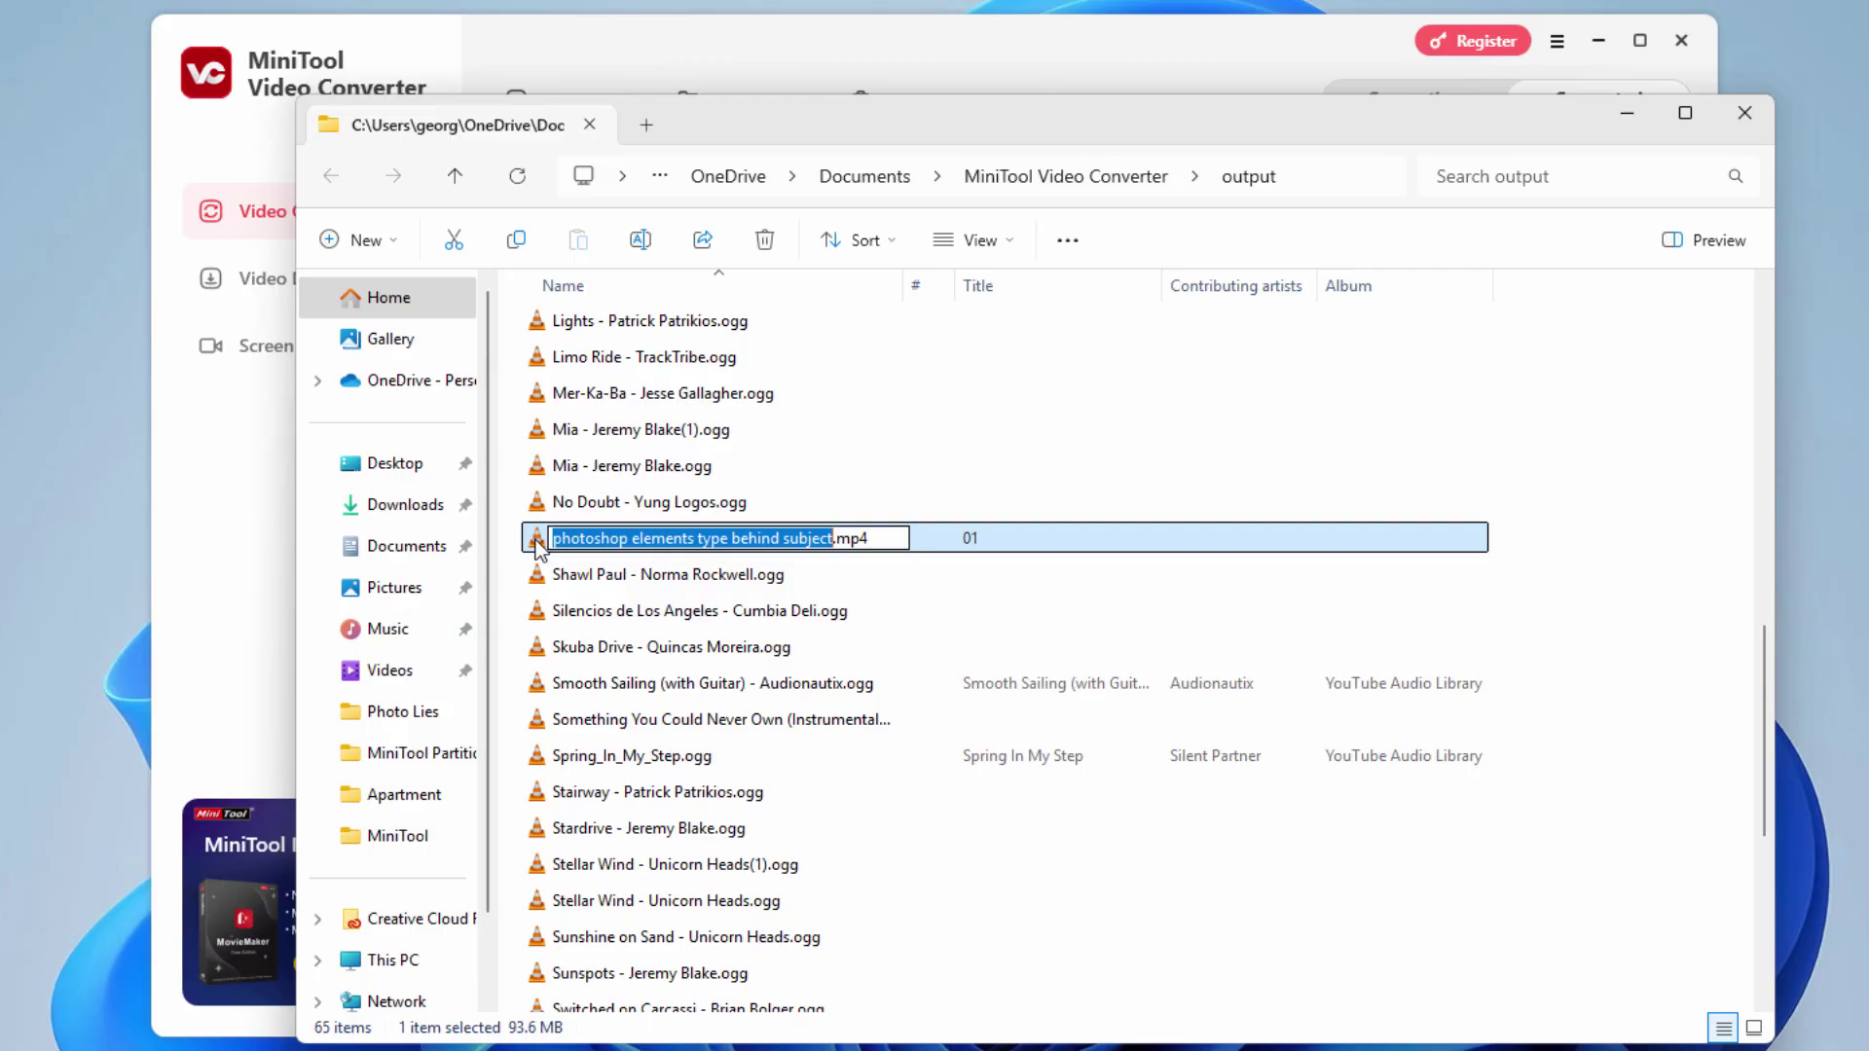
pyautogui.doubleClick(535, 541)
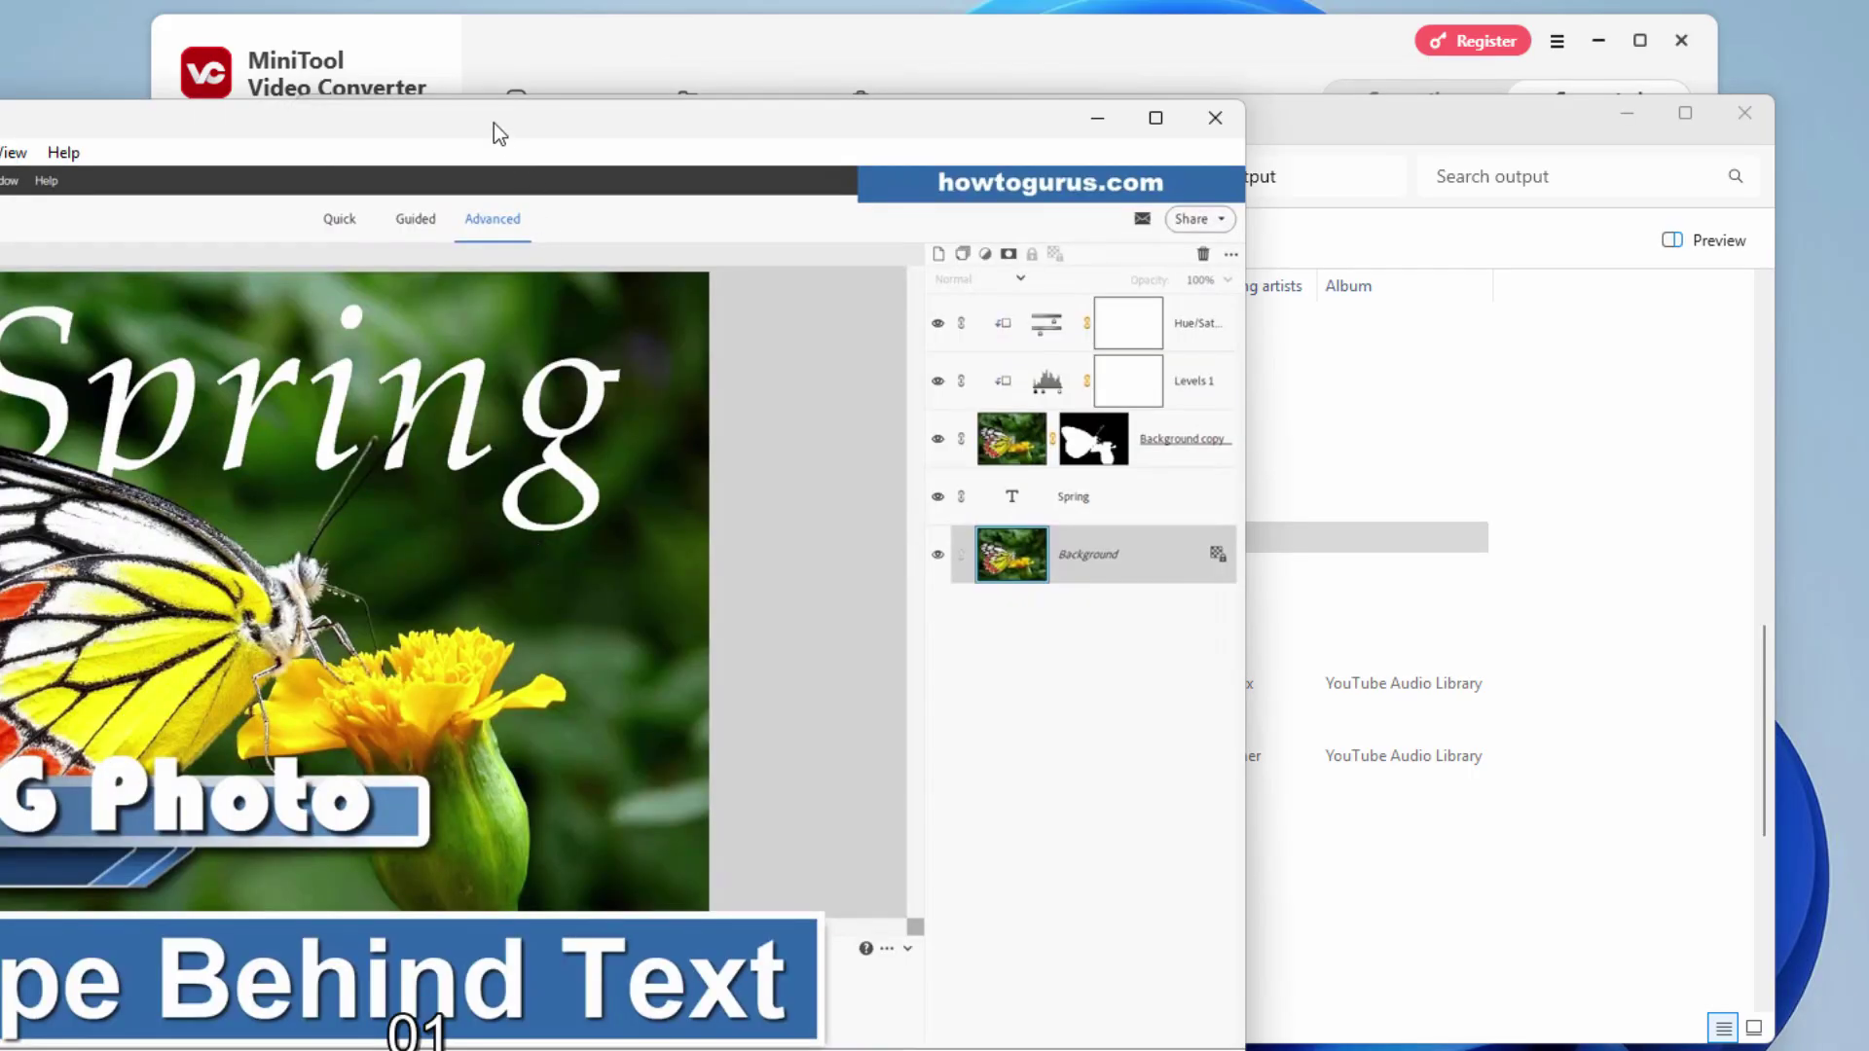
pyautogui.moveTo(493, 122); pyautogui.dragTo(1011, 3)
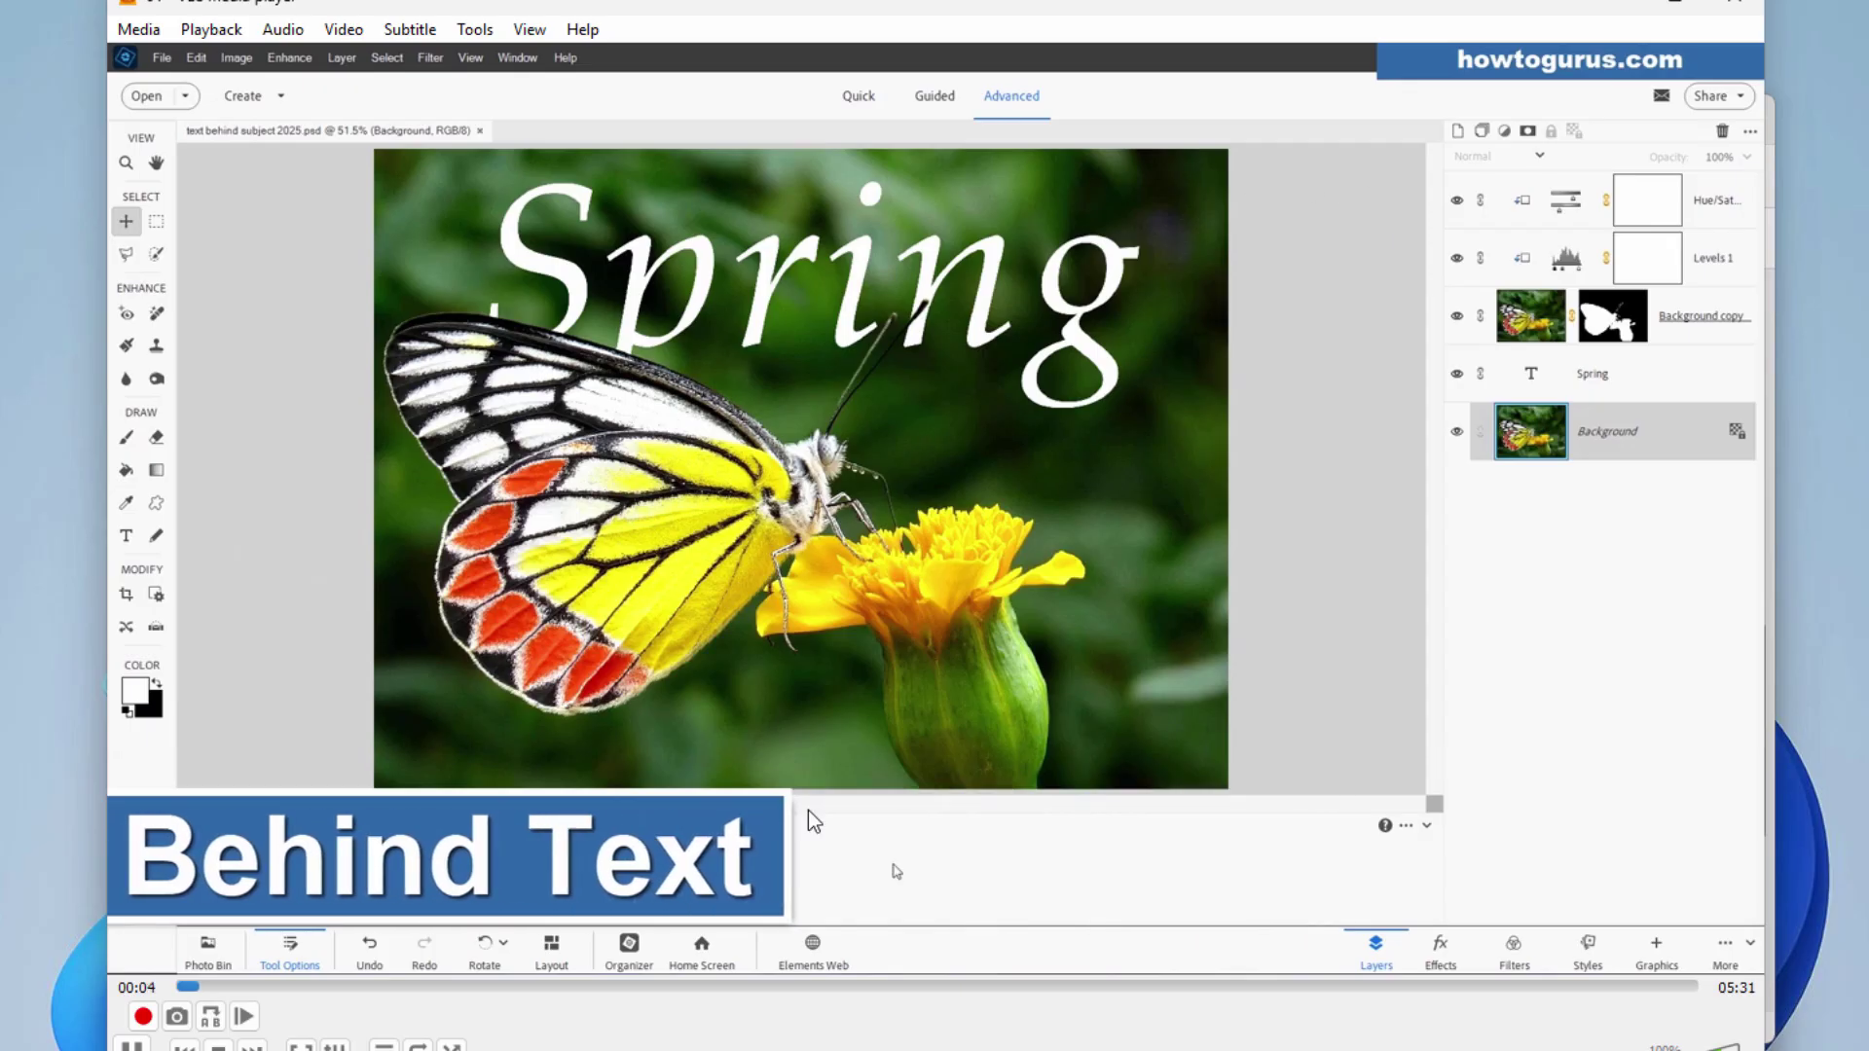
pyautogui.click(1734, 3)
pyautogui.click(1731, 14)
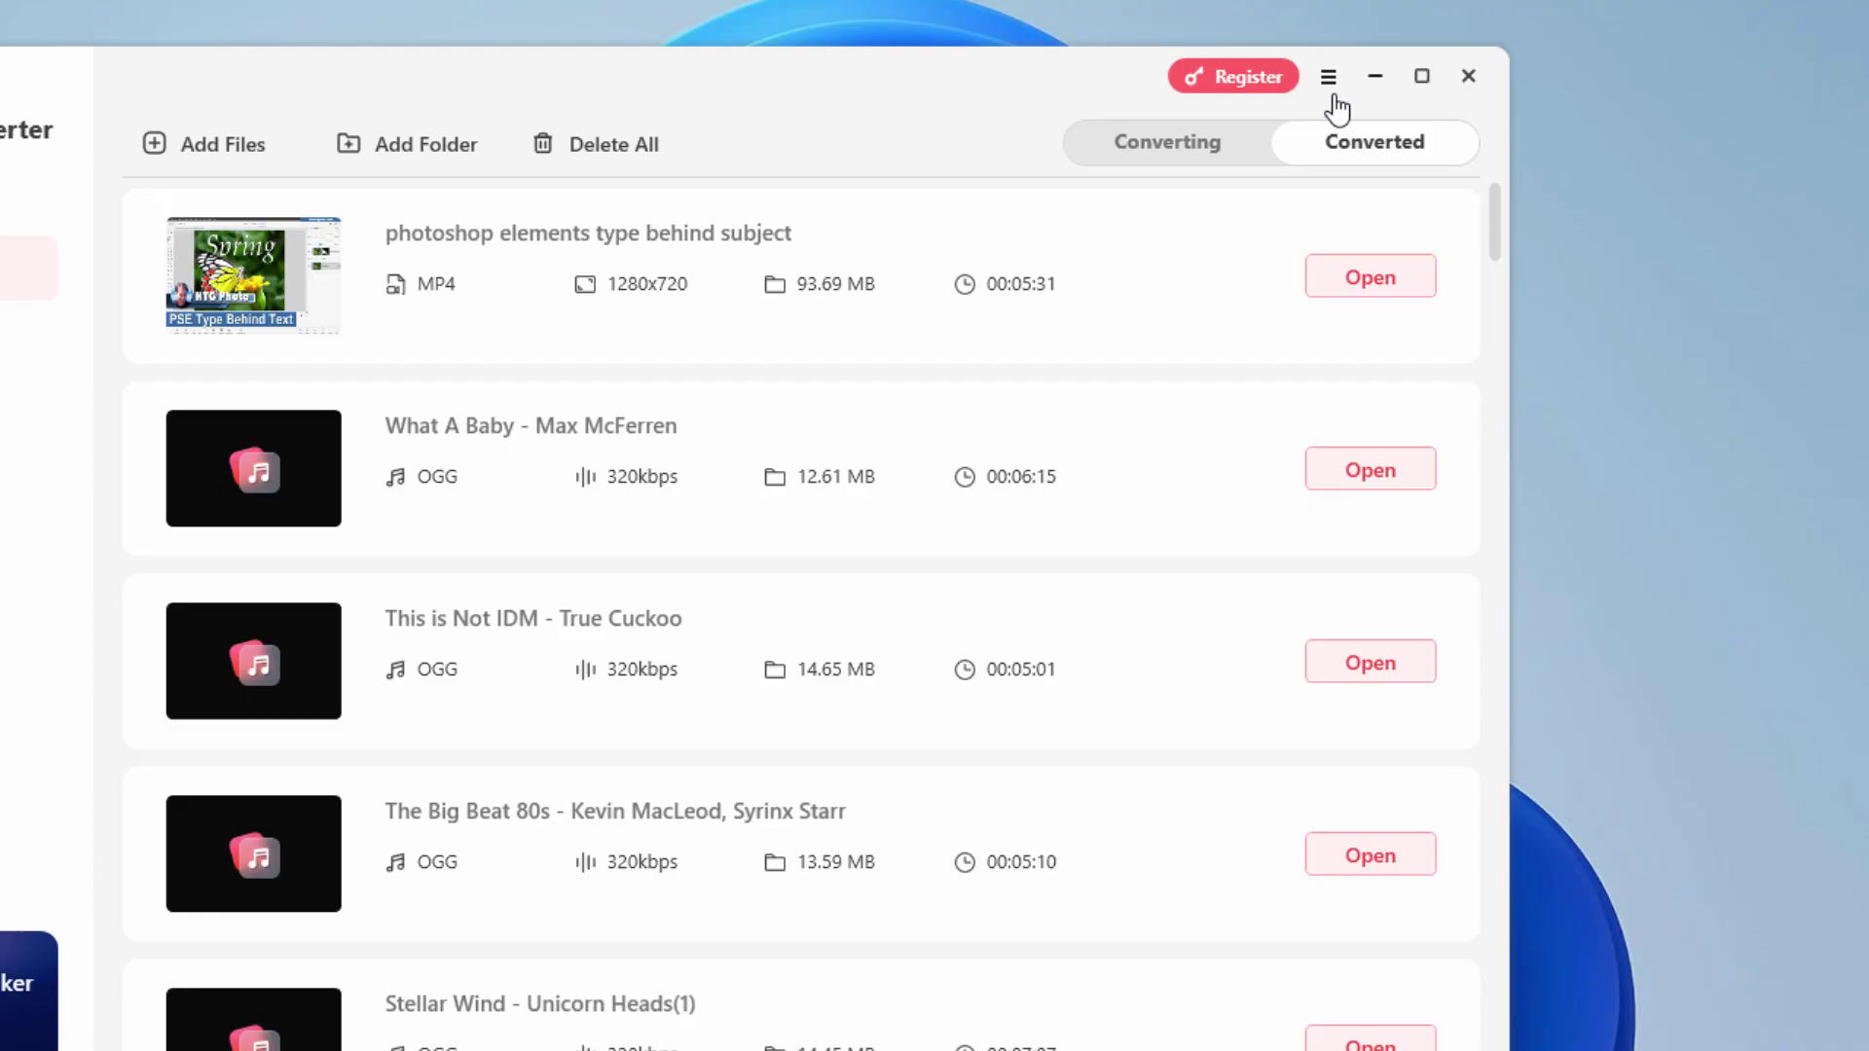
# - Open the online Manual from the app menu and read the How to Convert Videos guide
pyautogui.click(1329, 80)
pyautogui.moveTo(1420, 127)
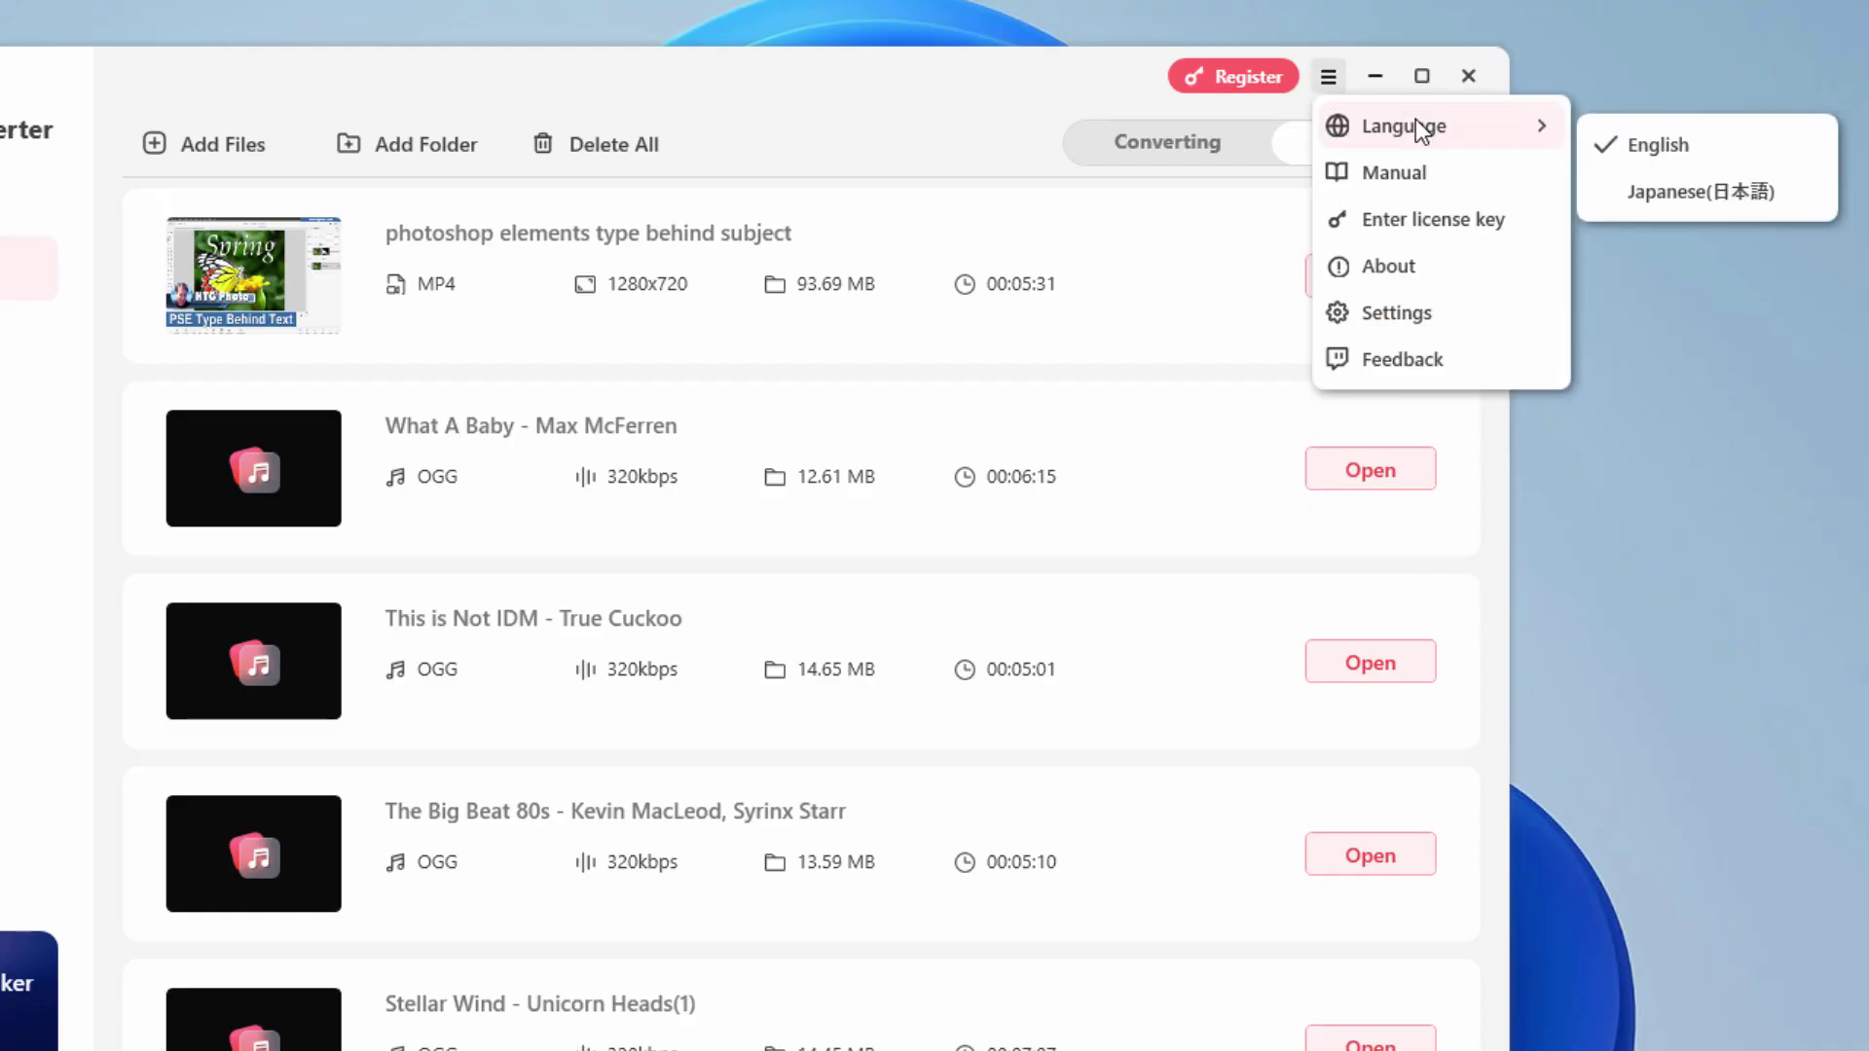
pyautogui.click(1479, 181)
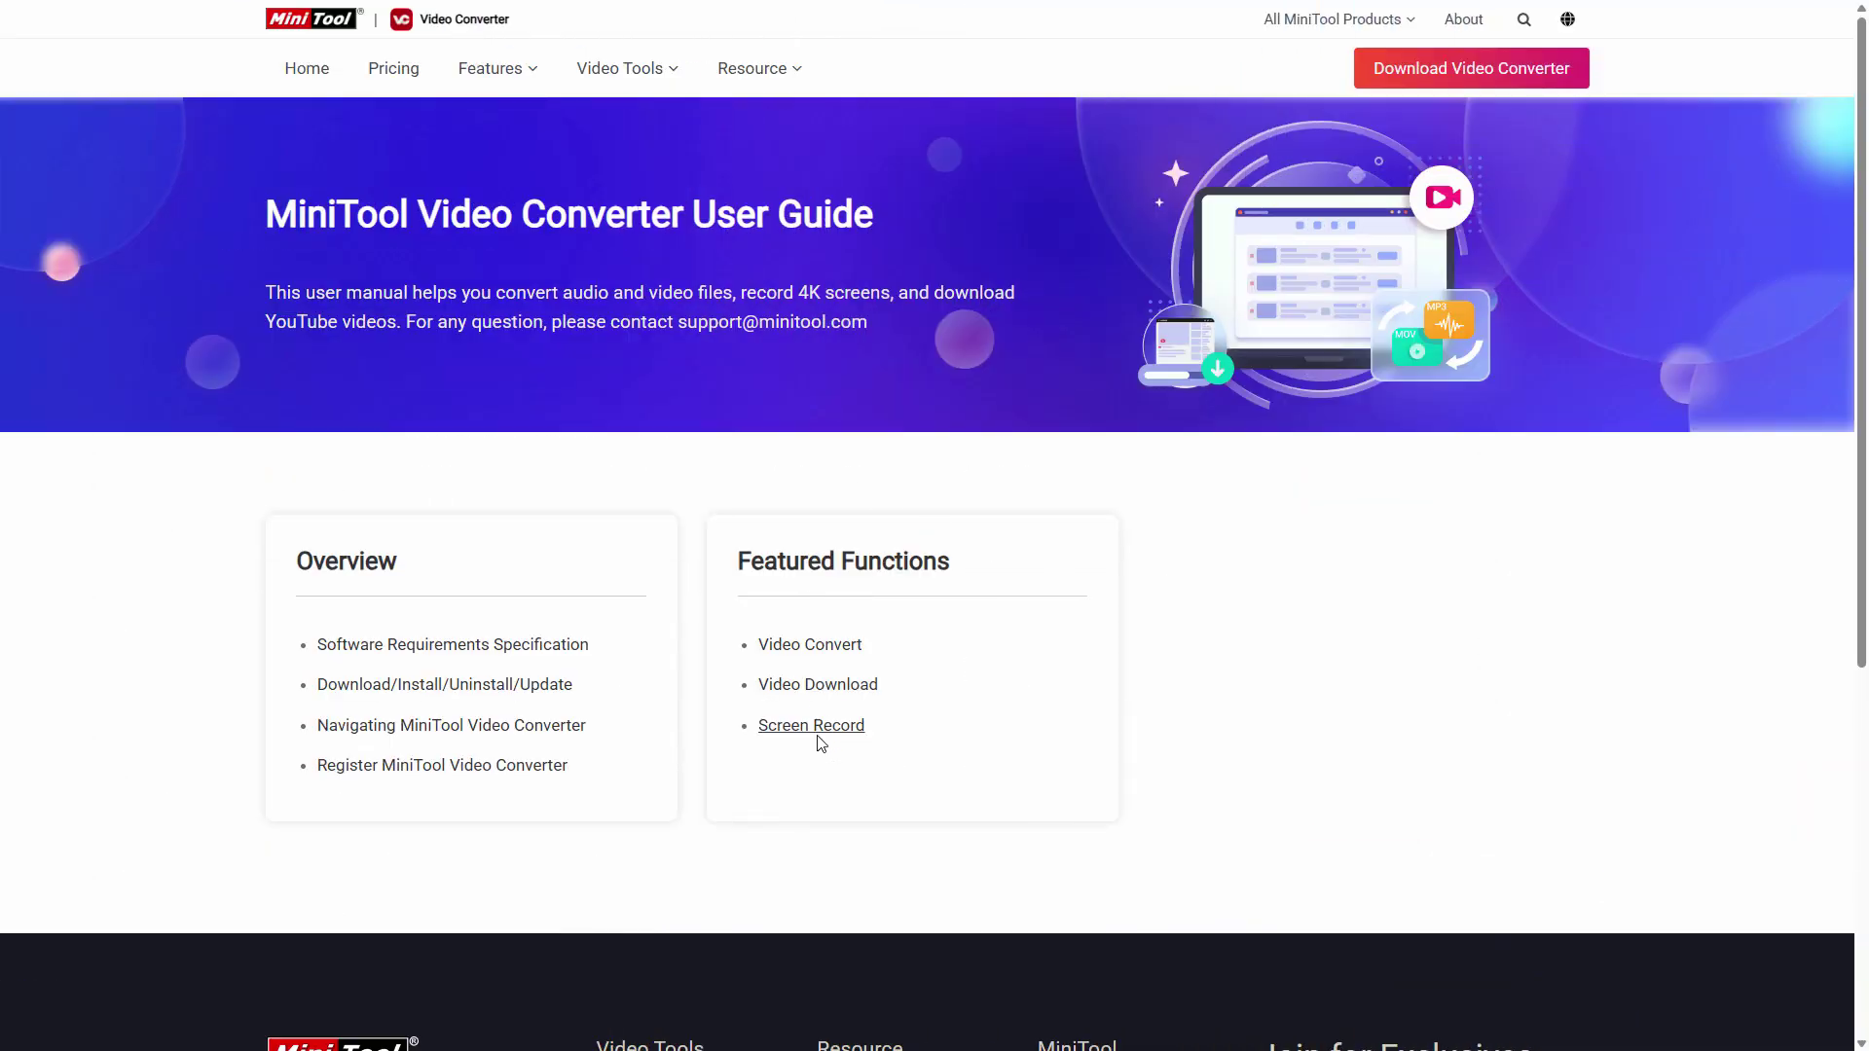
pyautogui.click(779, 645)
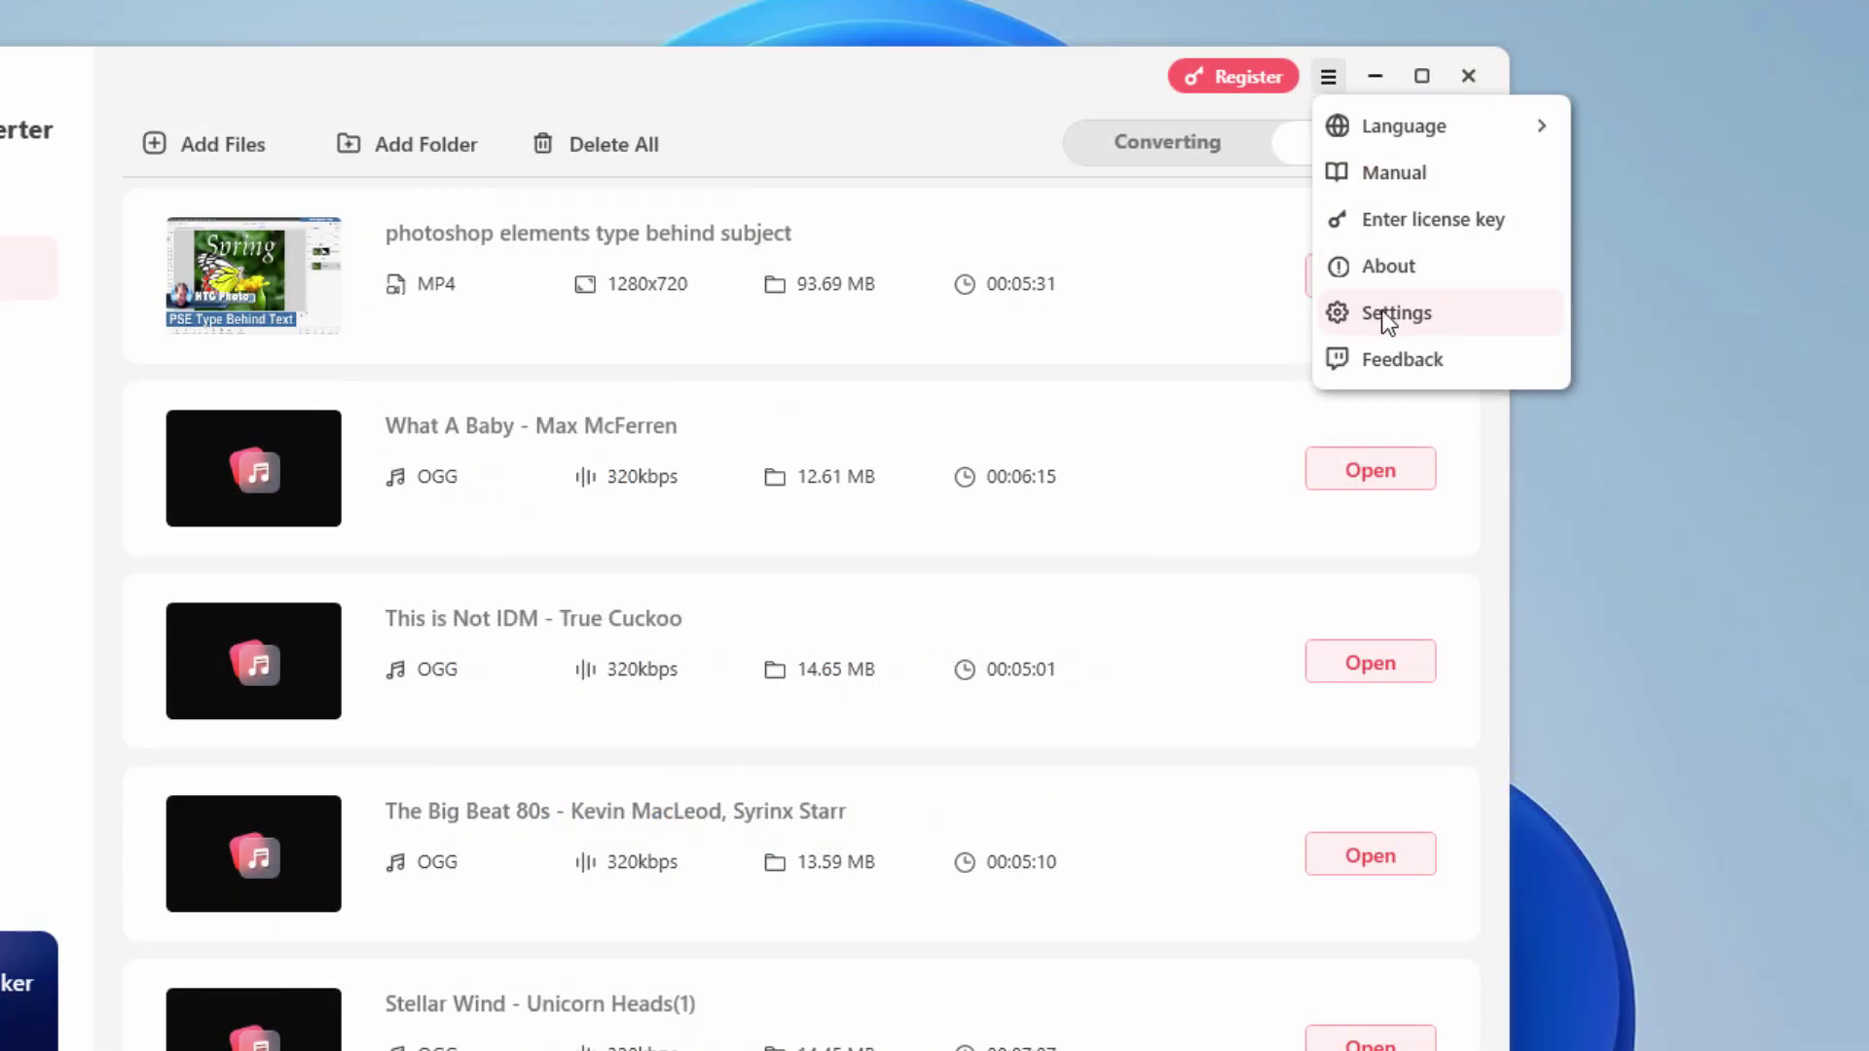
# - Check Settings' Maximum convert tasks (2) and completion action (Do nothing), then cancel without changes
pyautogui.click(1392, 312)
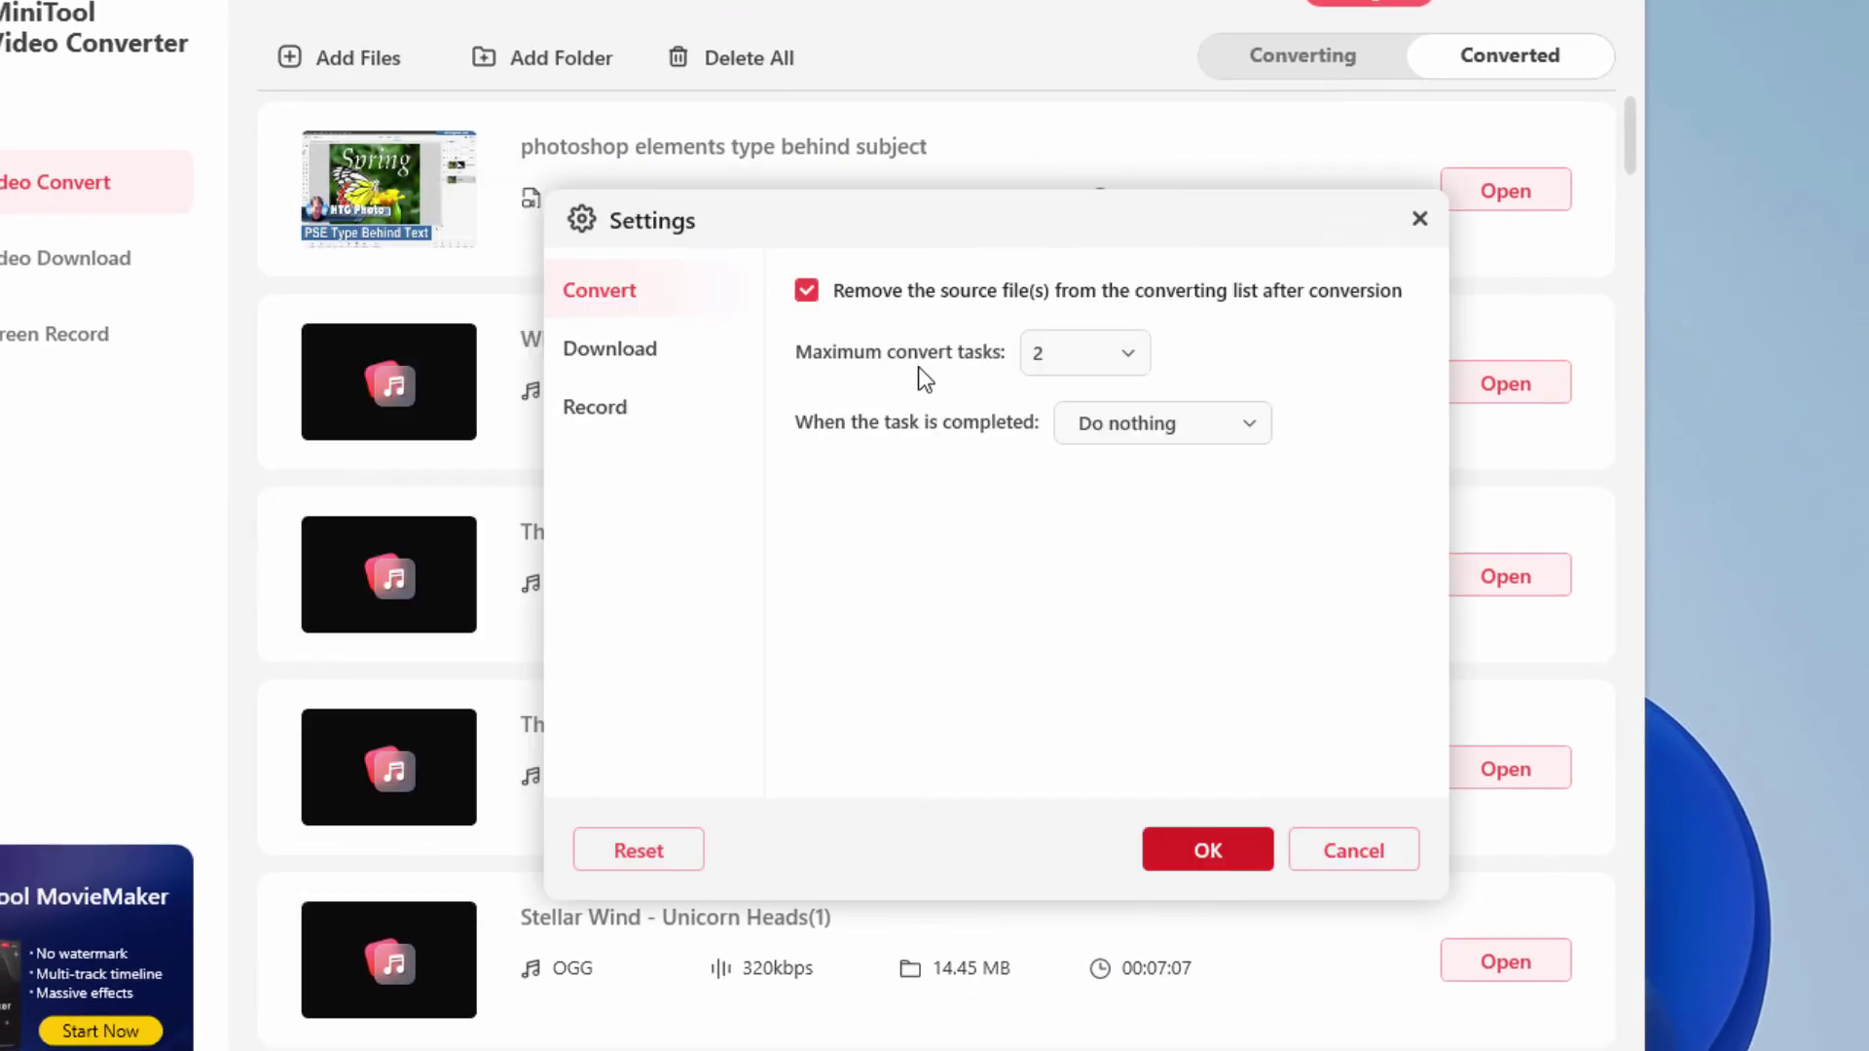
pyautogui.click(1129, 352)
pyautogui.click(1235, 430)
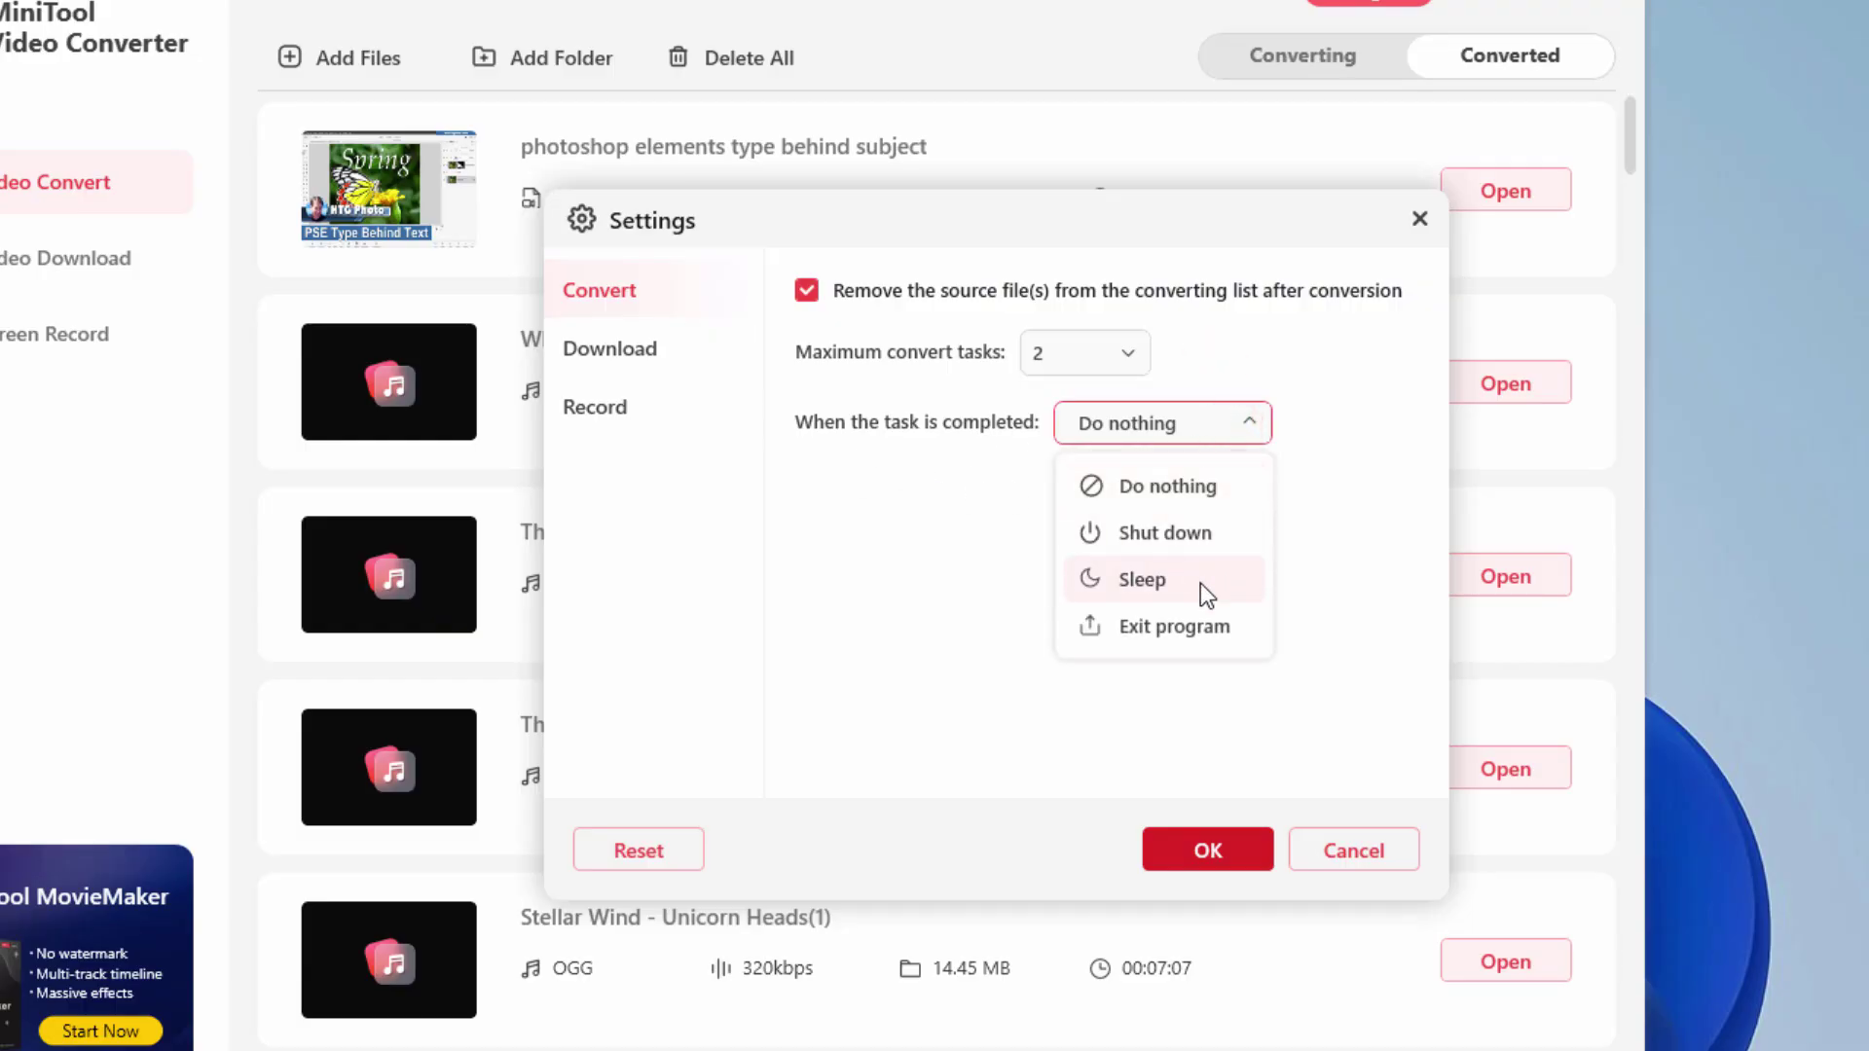
pyautogui.click(1373, 468)
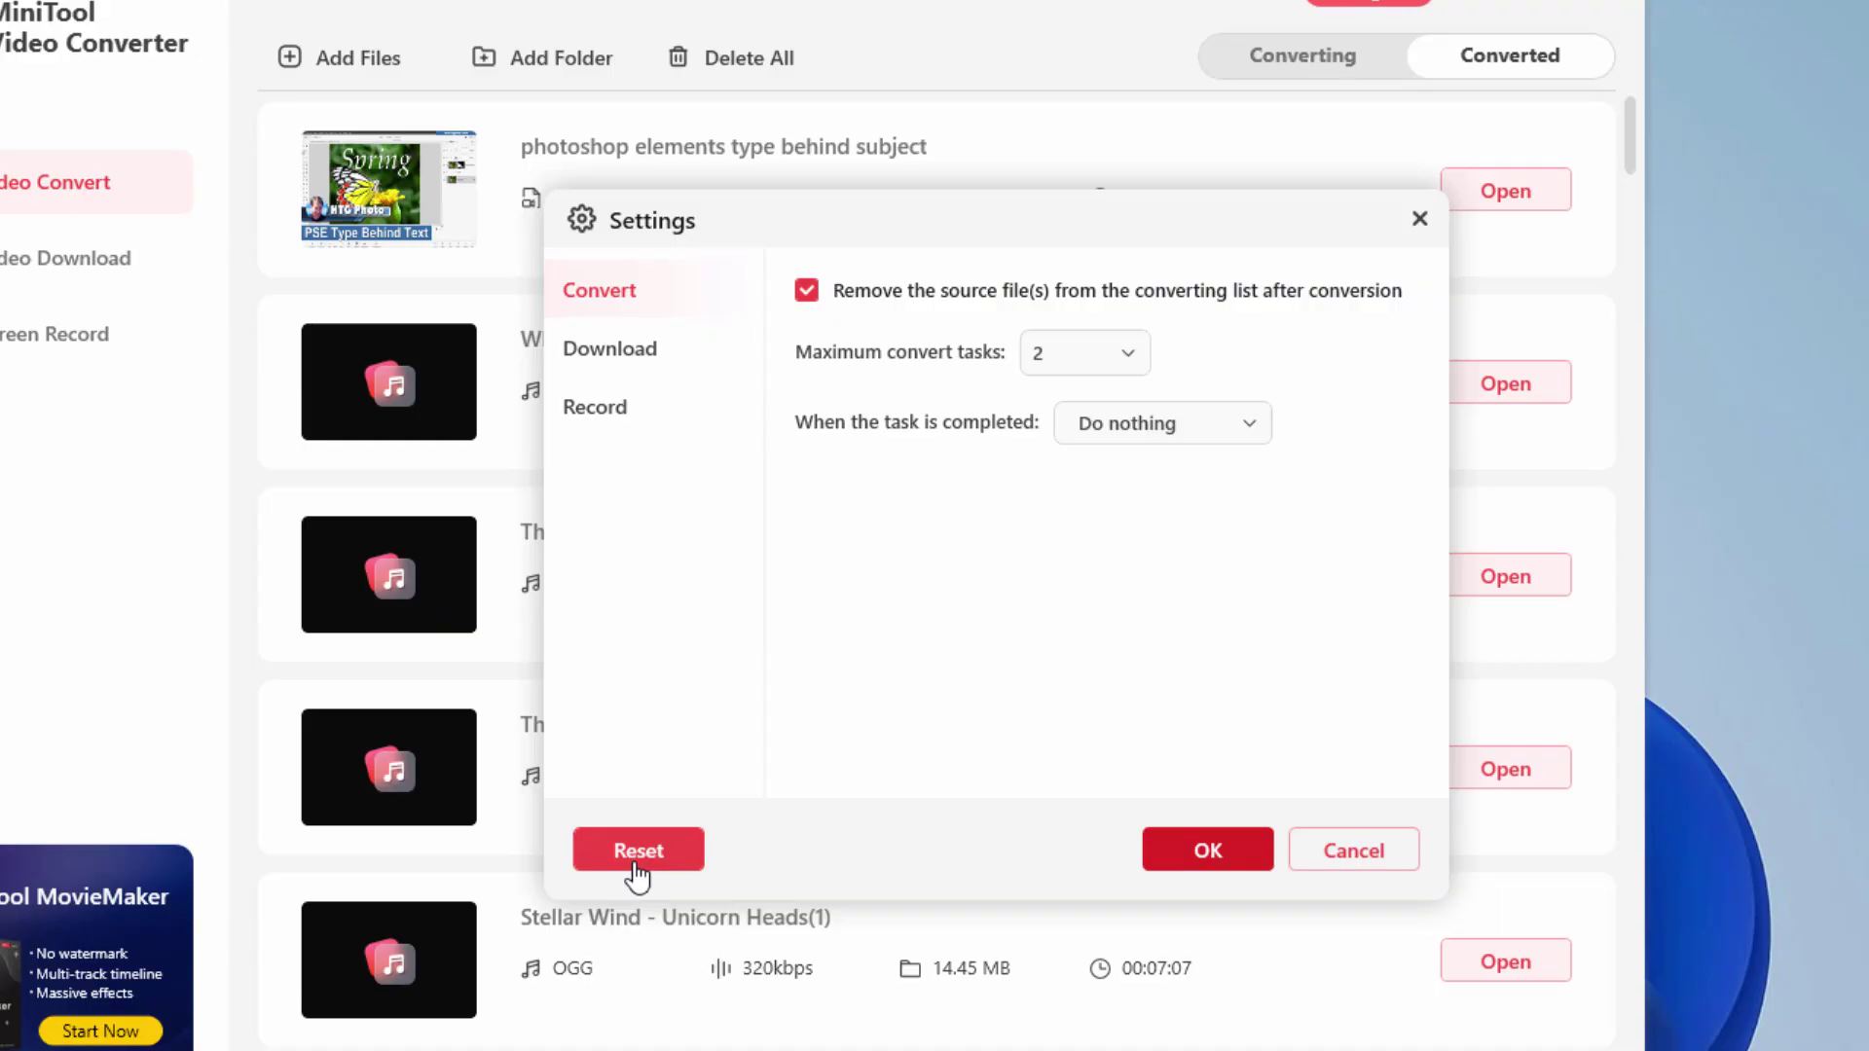
pyautogui.click(1372, 859)
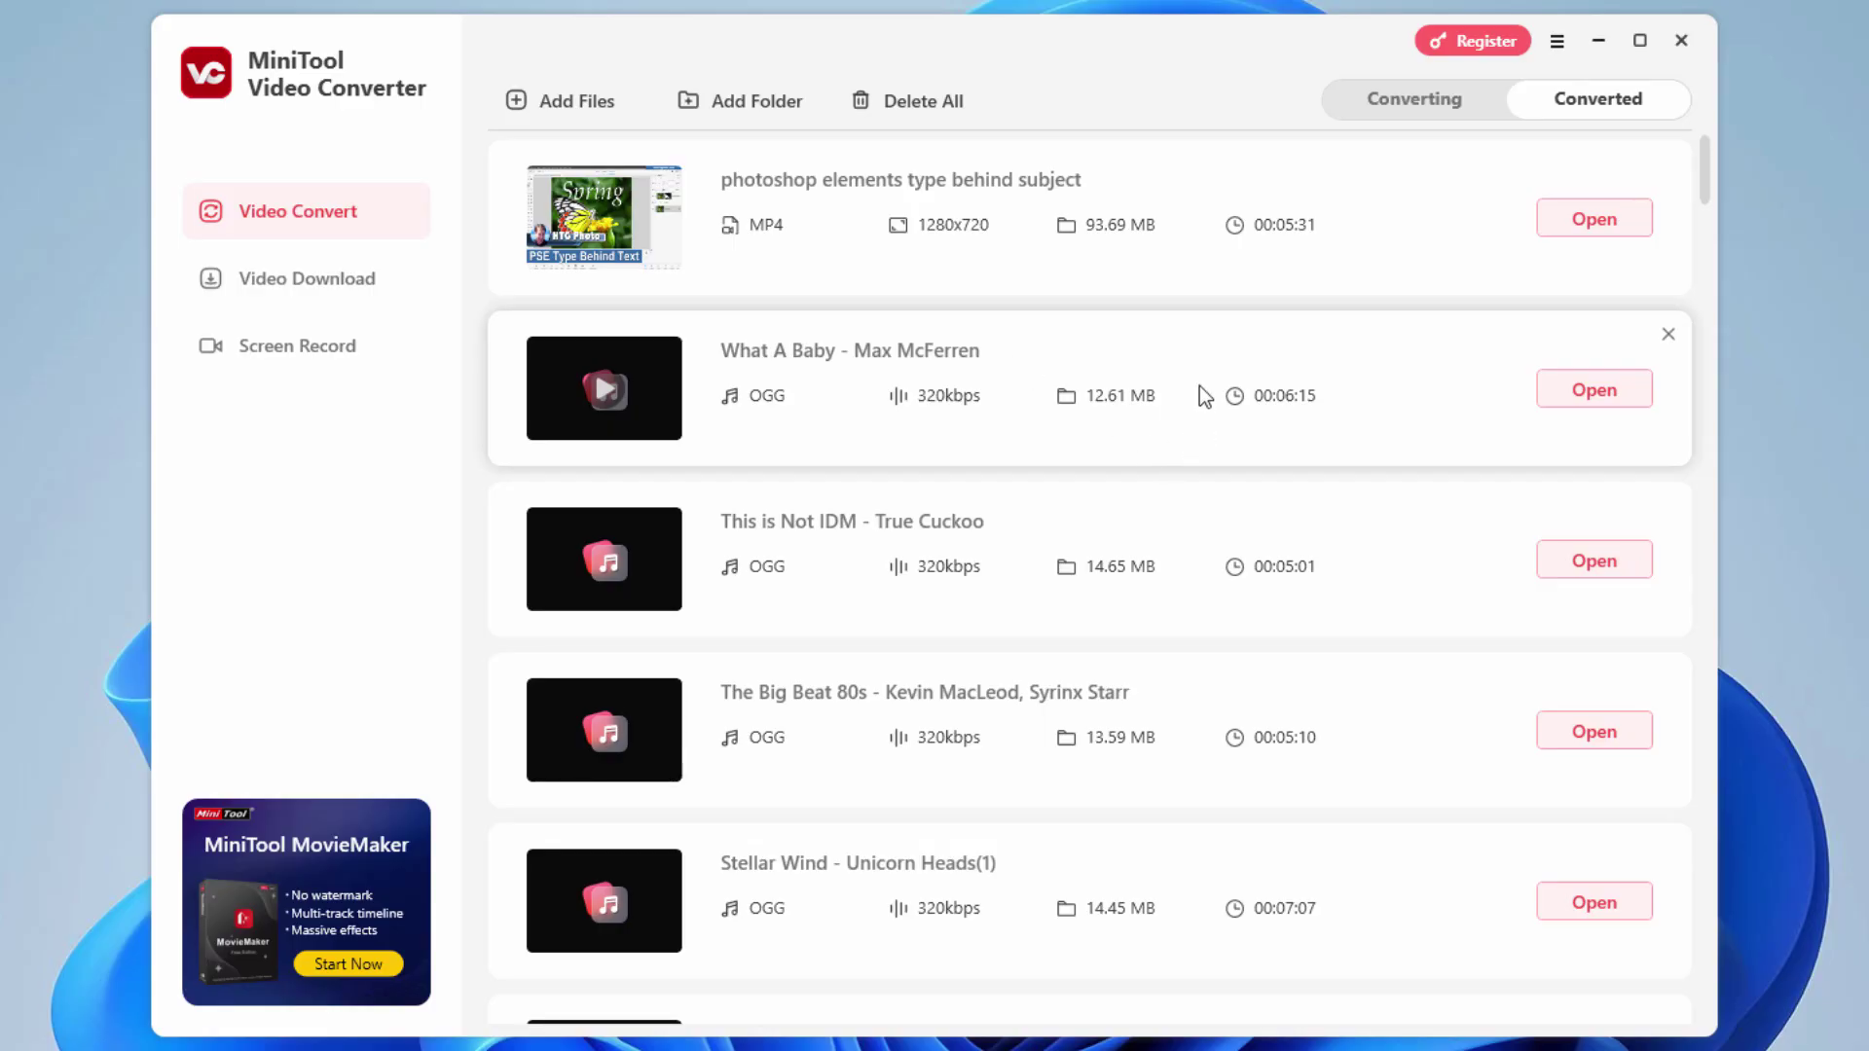
# - Return from the product web page to MiniTool Video Converter's empty Converting queue
pyautogui.click(1400, 102)
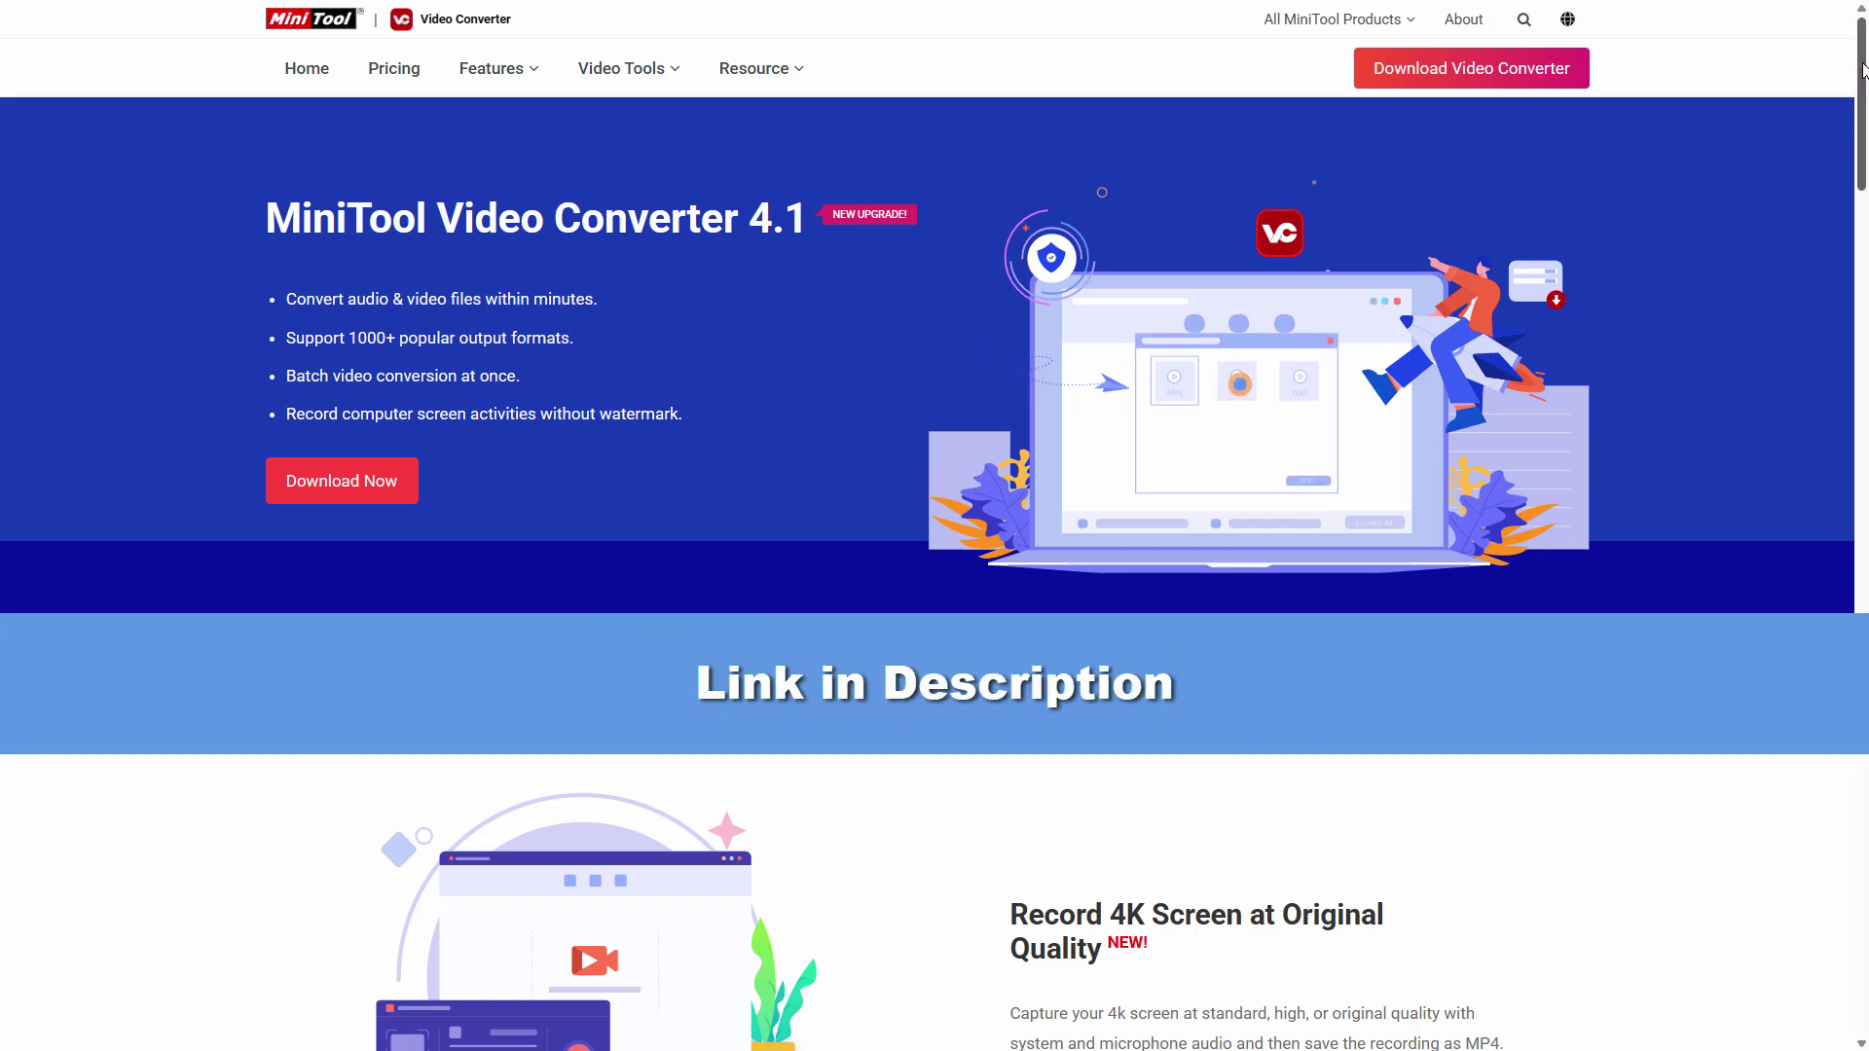
pyautogui.moveTo(1865, 68); pyautogui.dragTo(1862, 375)
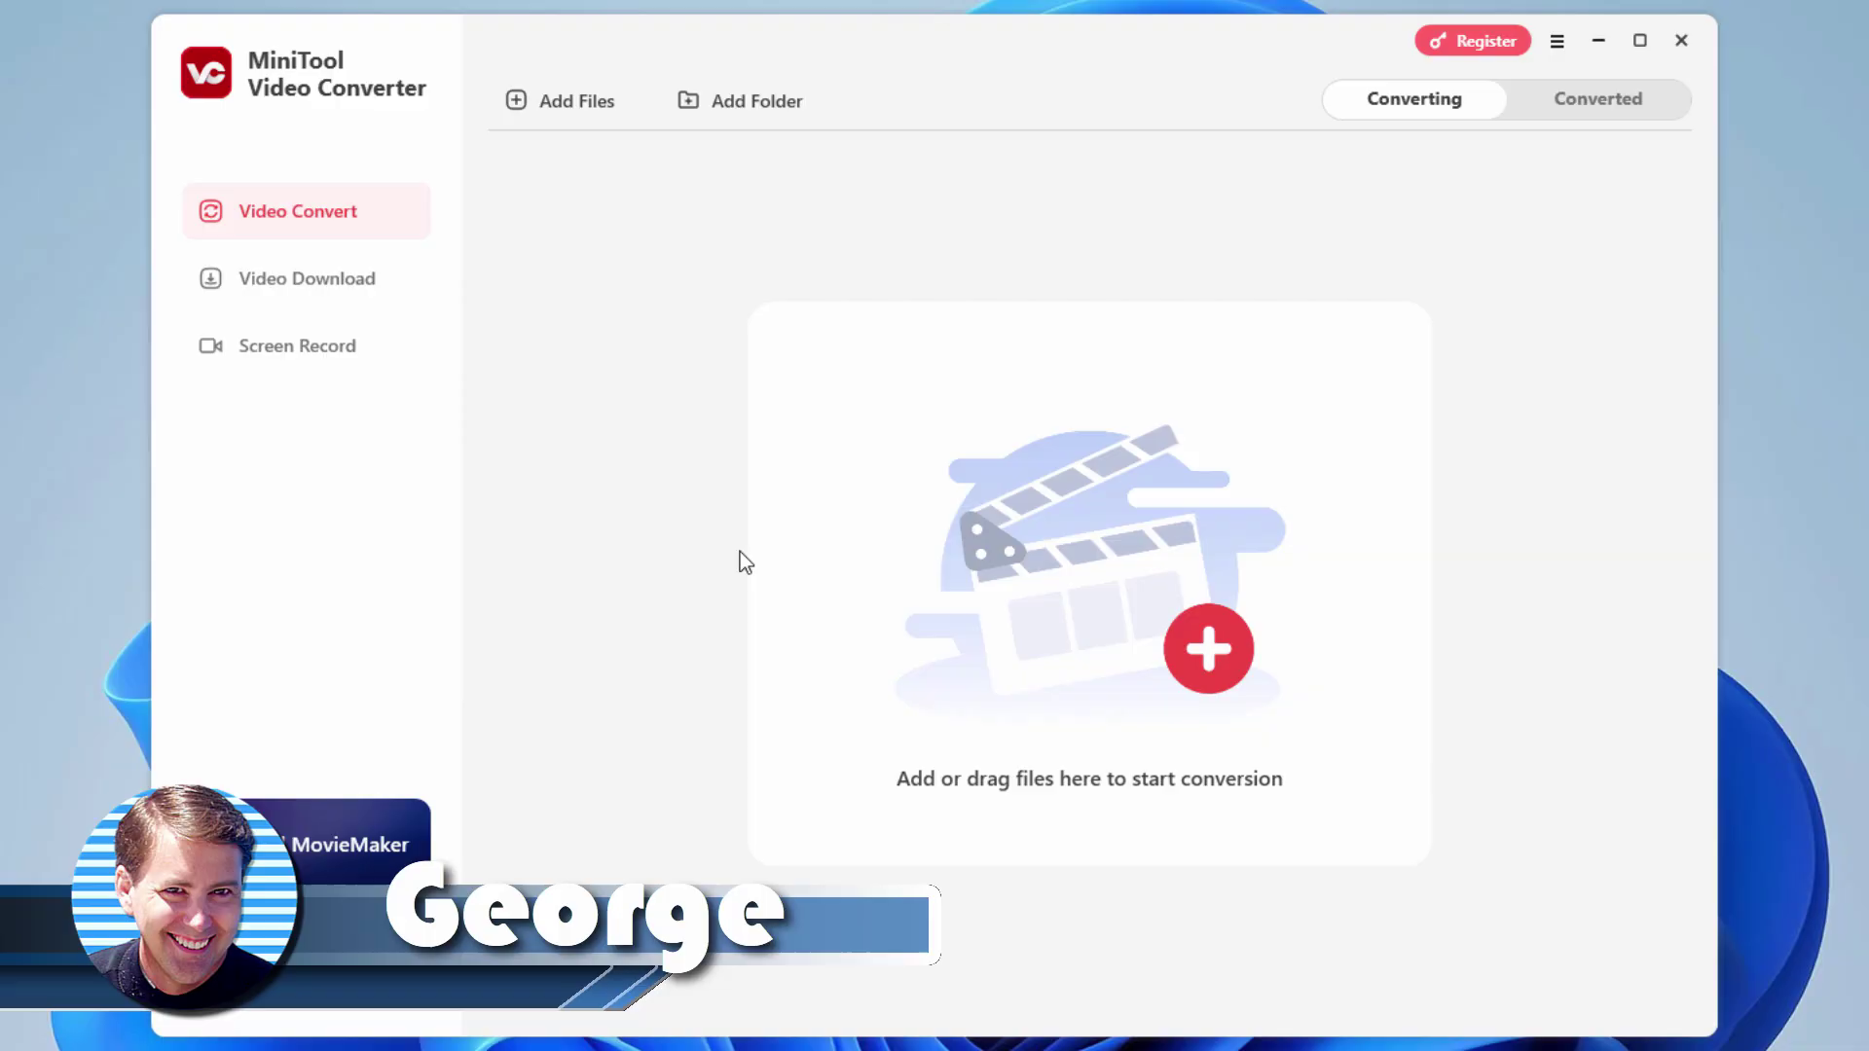